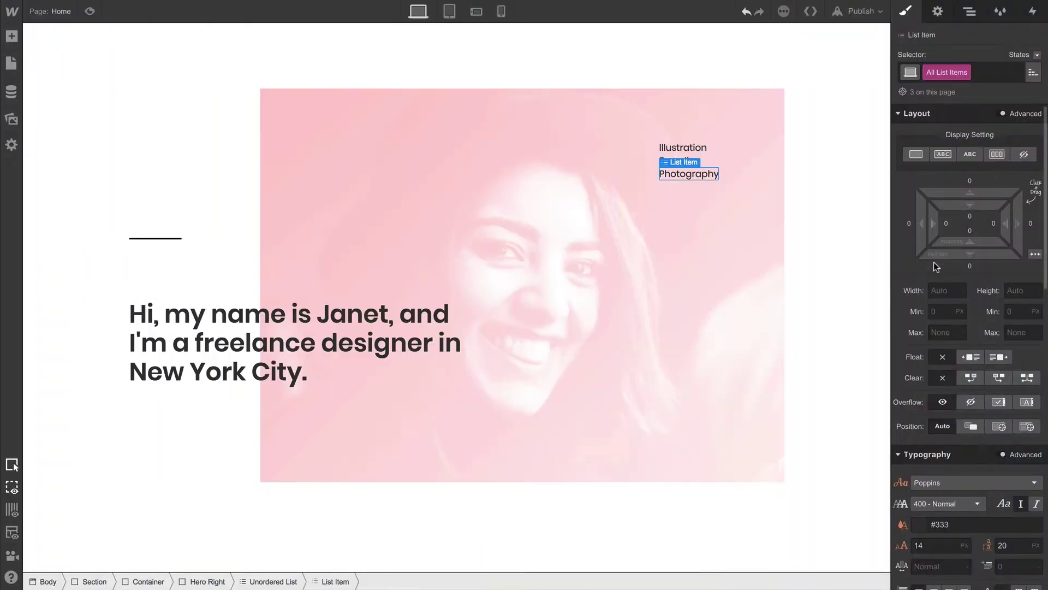
Step: Add top margin to the hero list items, sort the Work list by project number, and preview items
drag(963, 199, 974, 141)
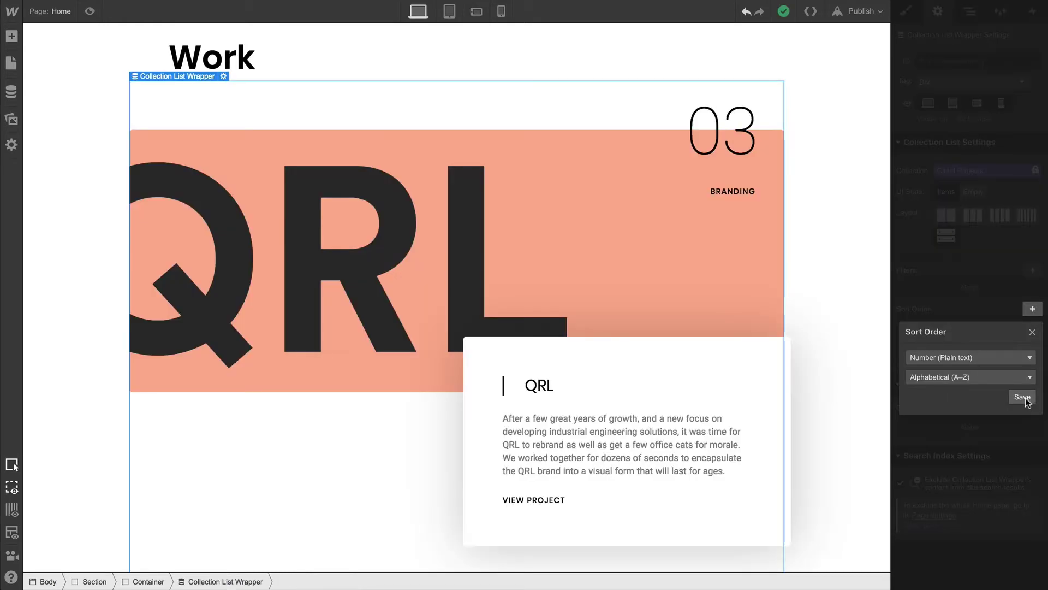
click(1024, 399)
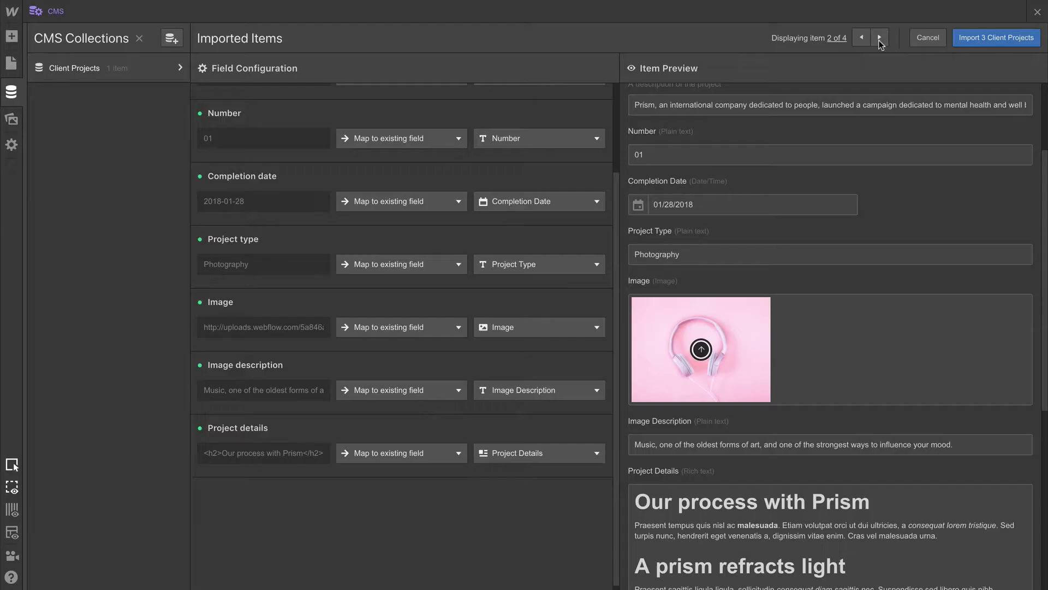
click(880, 42)
click(879, 40)
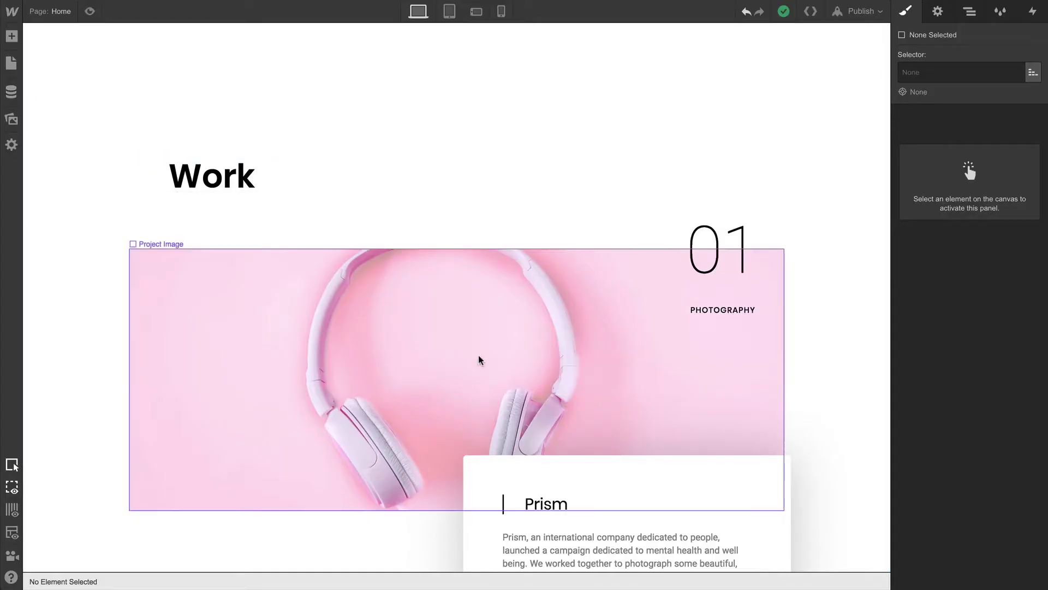
scroll(601, 374, down, 5)
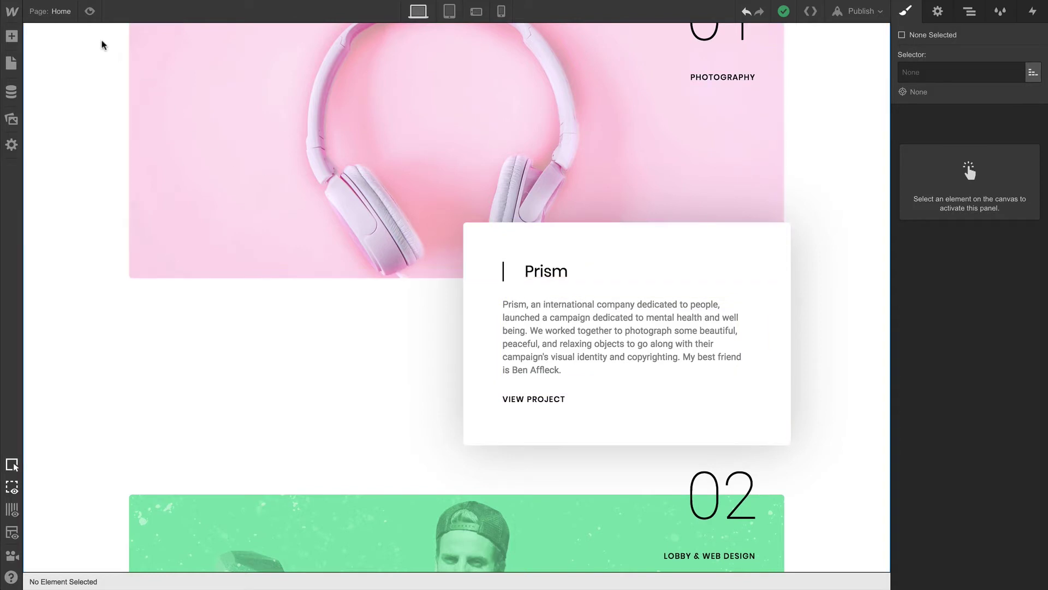
Step: Go to the Client Projects Template page and drop a new Section onto it
click(71, 12)
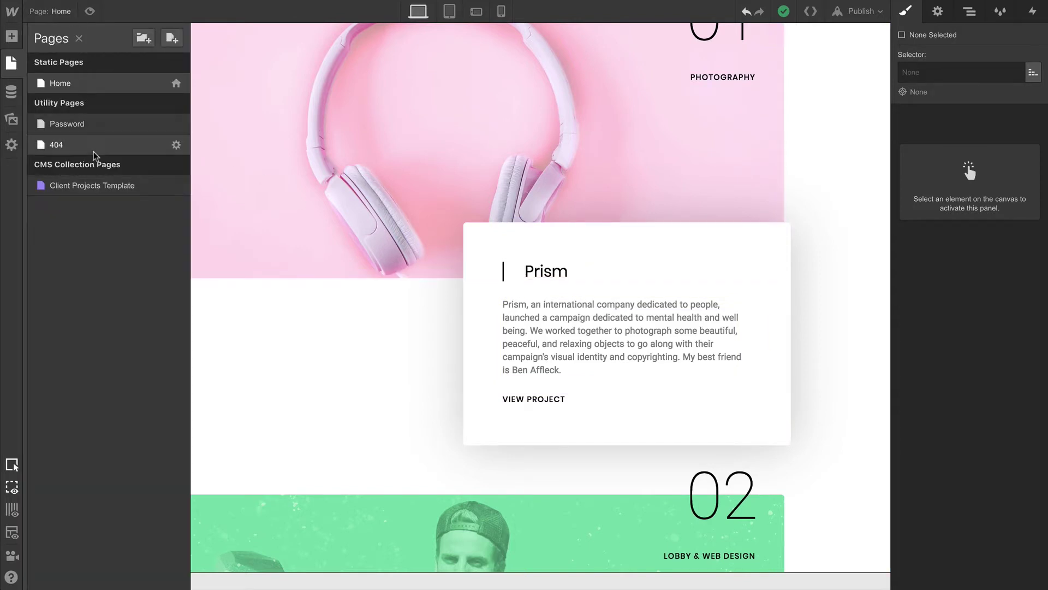
click(98, 186)
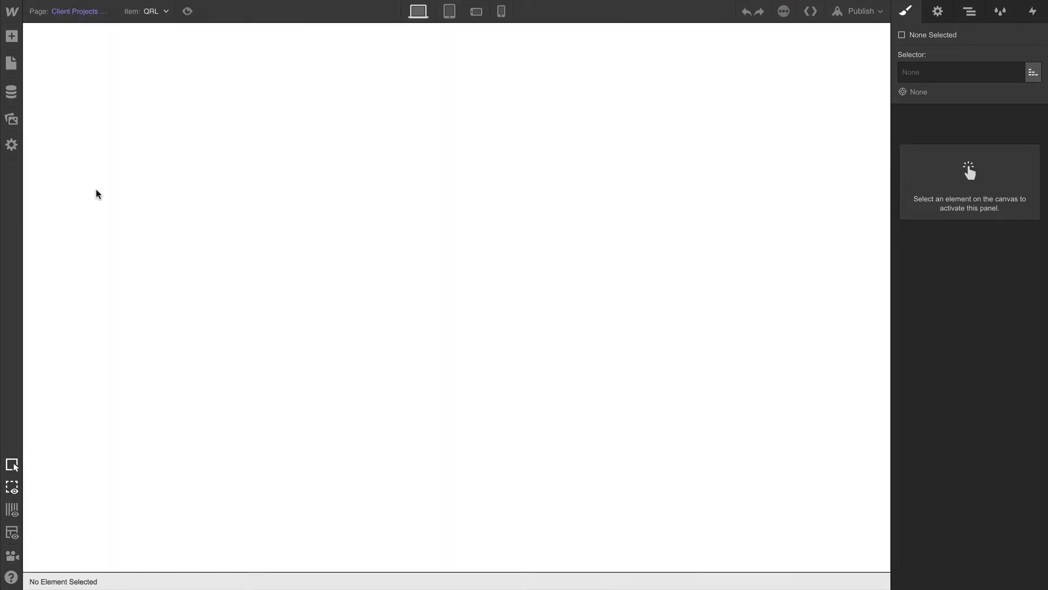
click(12, 36)
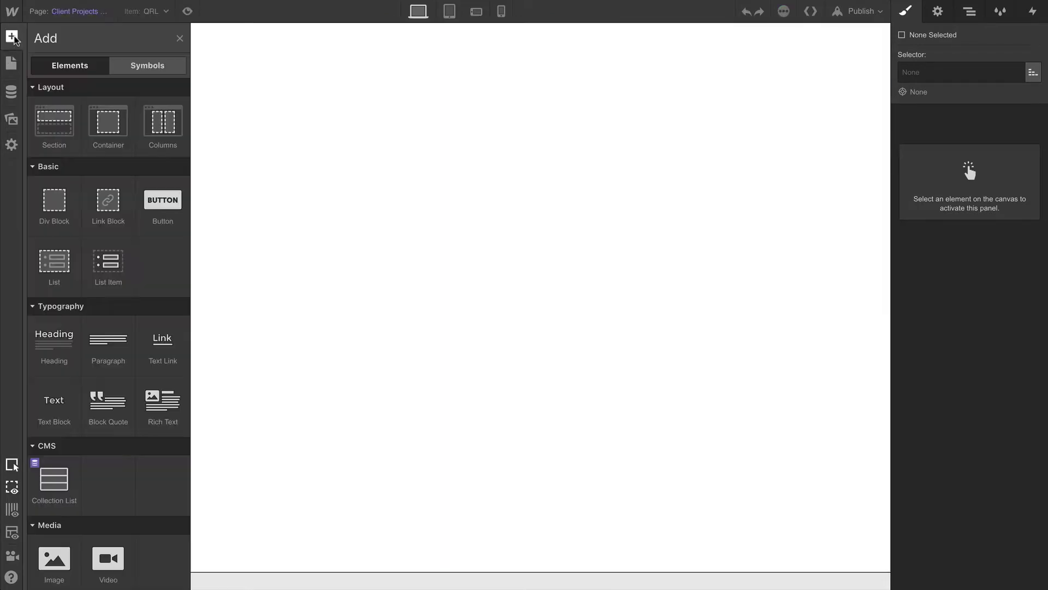
drag(50, 115, 171, 140)
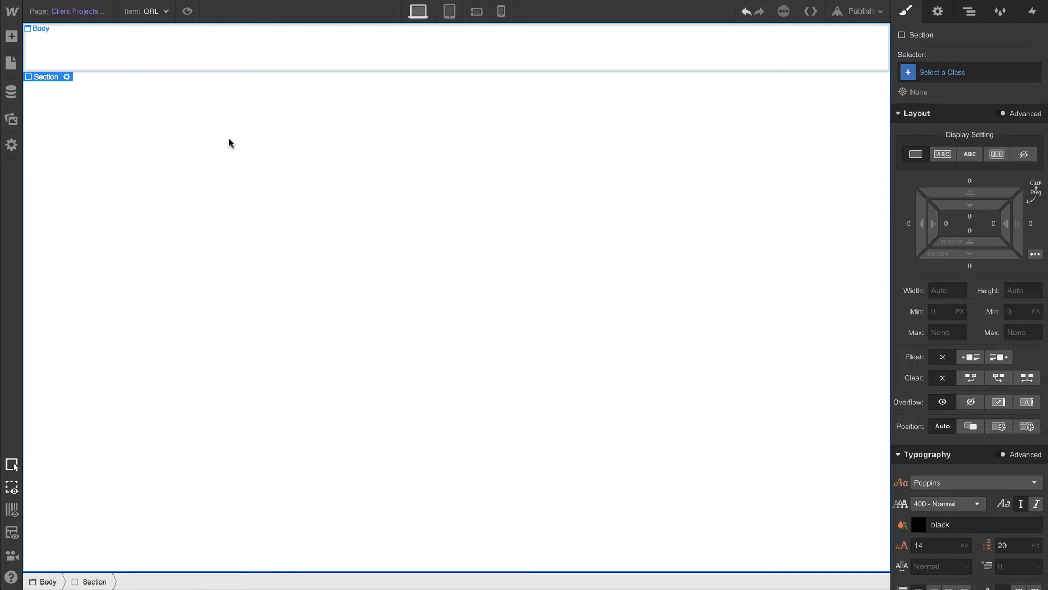
Step: Apply the existing Section class to the new section
click(937, 73)
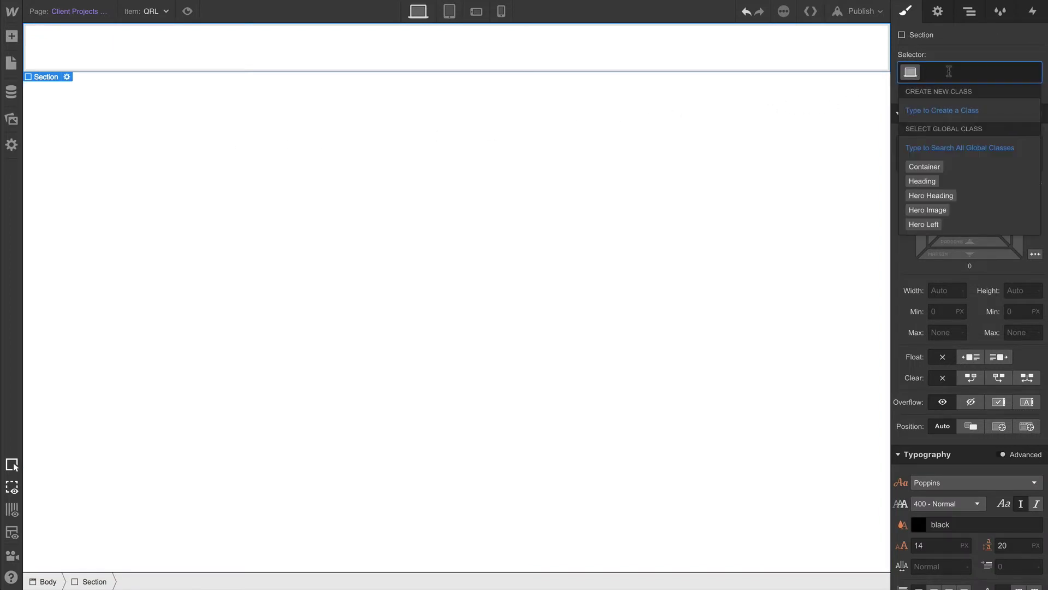
text(sect)
key(Down)
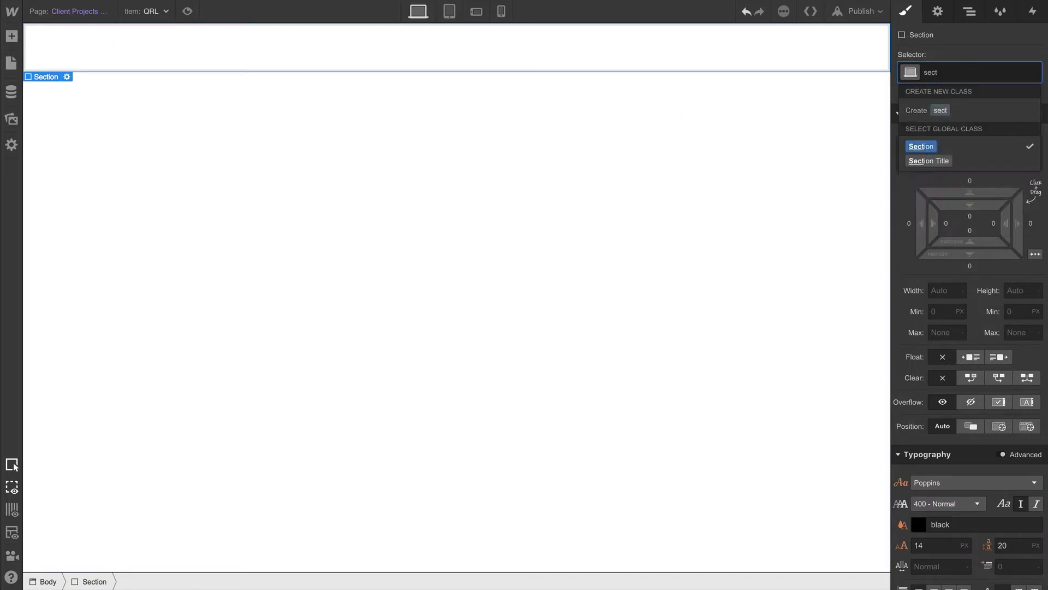
key(Return)
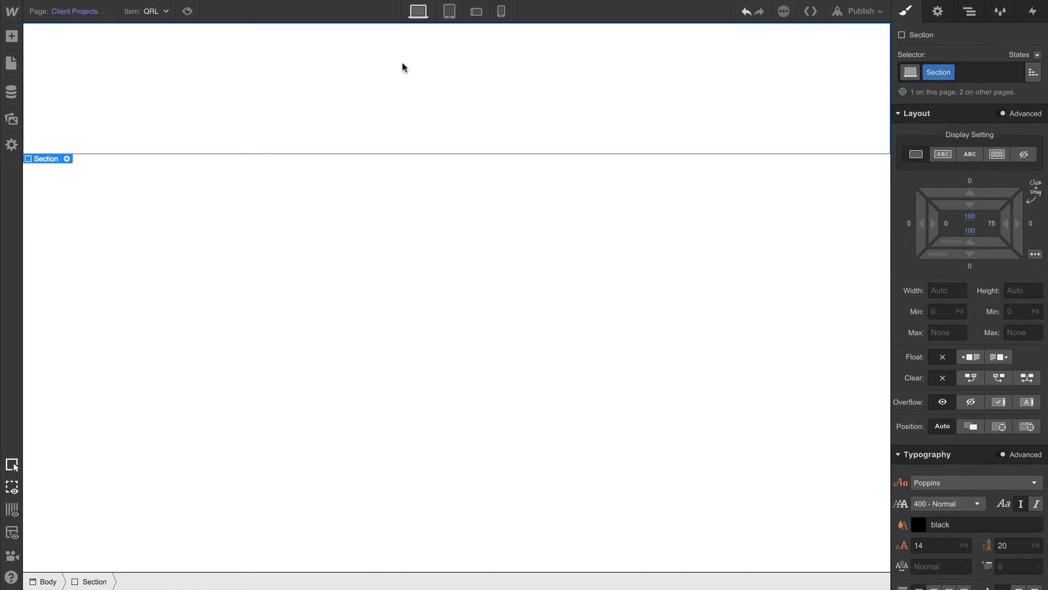
Step: Add a Div Block inside the section and give it the Container class
click(19, 36)
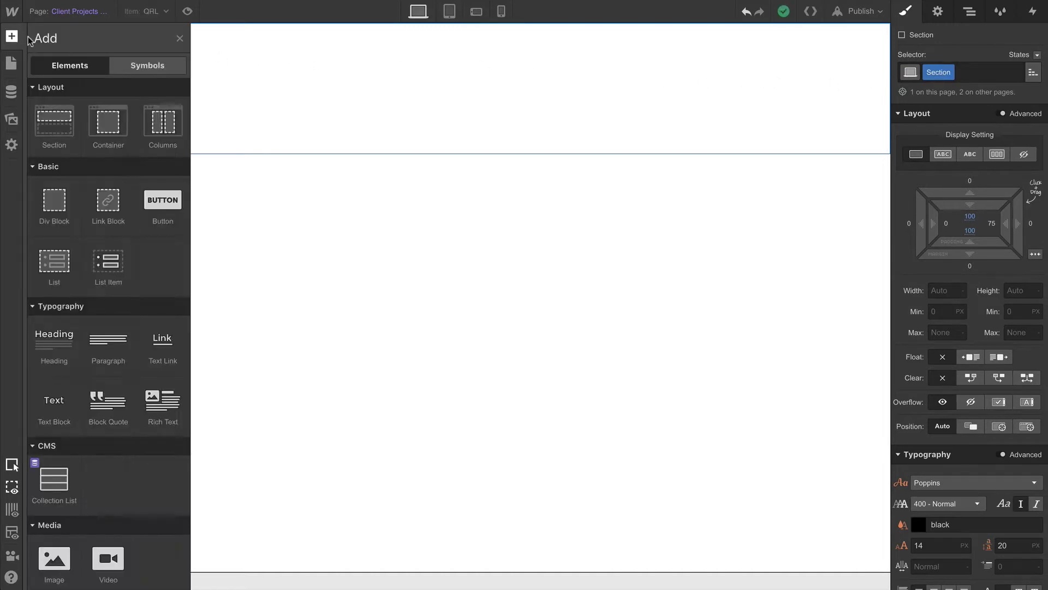
drag(52, 202, 211, 98)
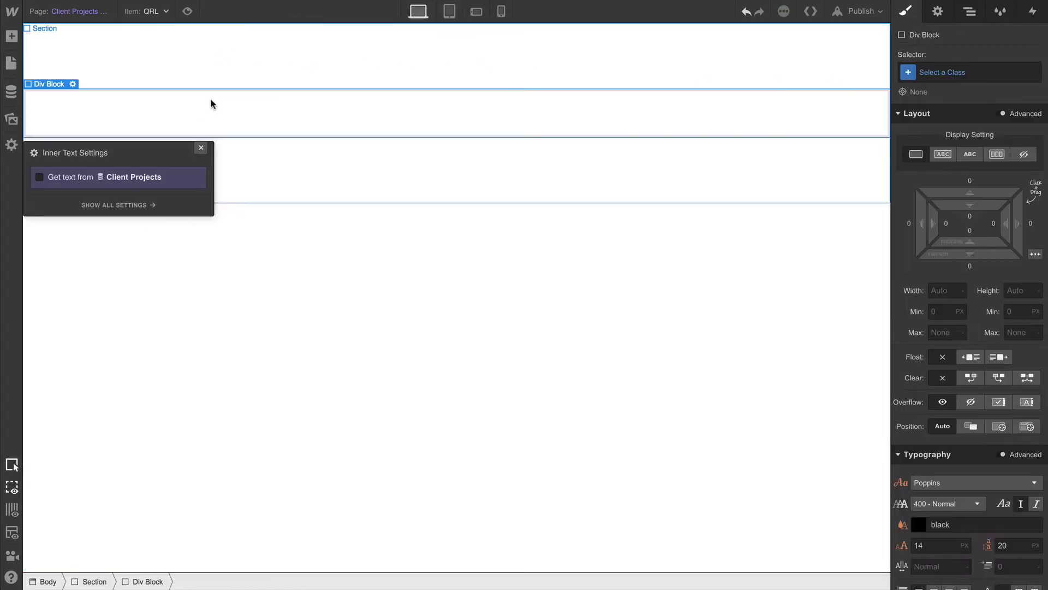
click(204, 150)
click(929, 72)
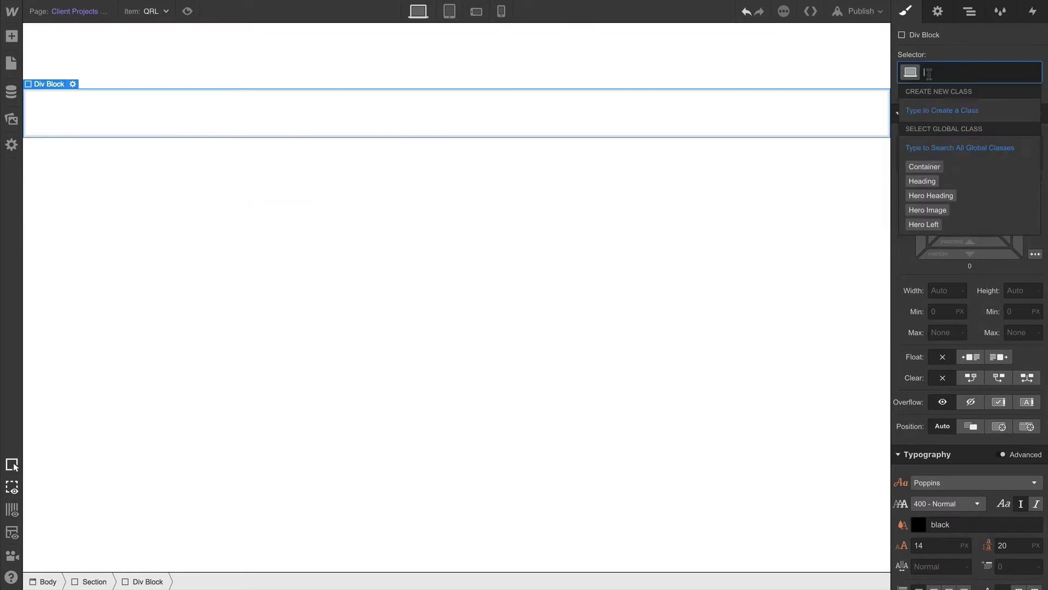
click(922, 166)
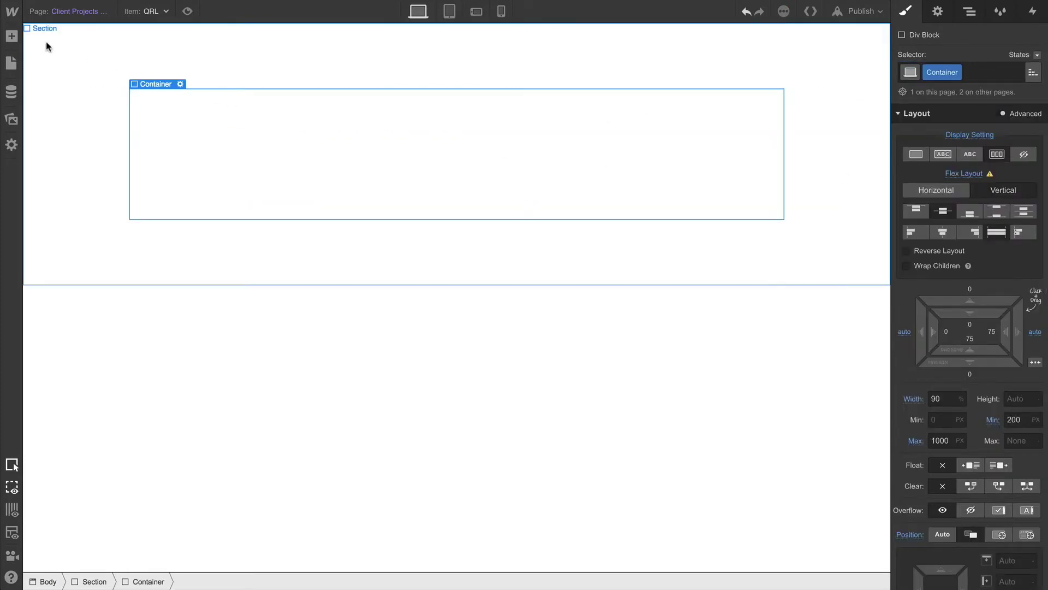
Step: Nest another Div Block in the container with a new 'Project Details' class
click(12, 36)
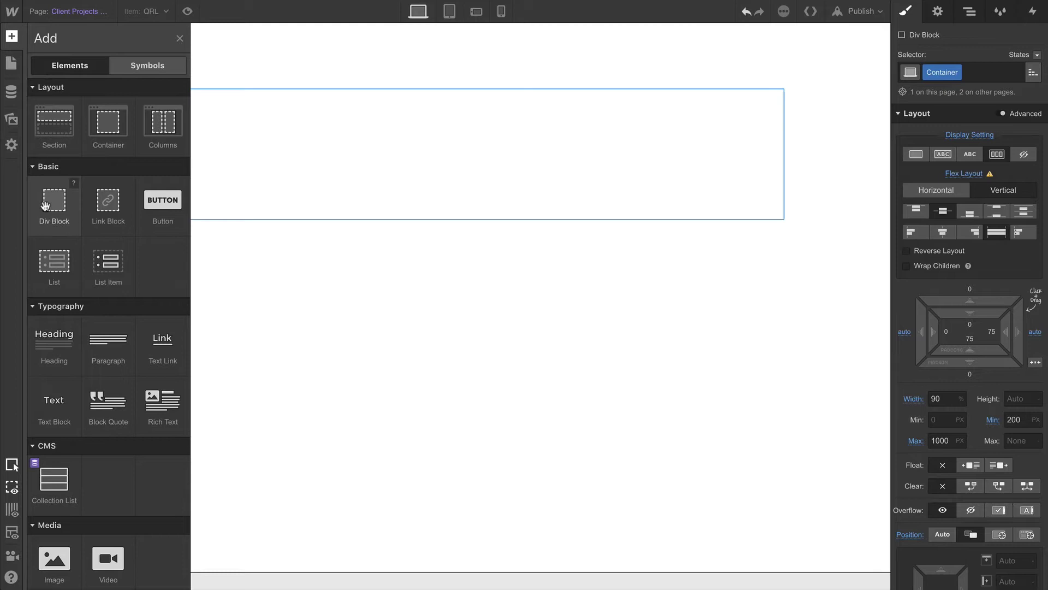
drag(45, 204, 155, 163)
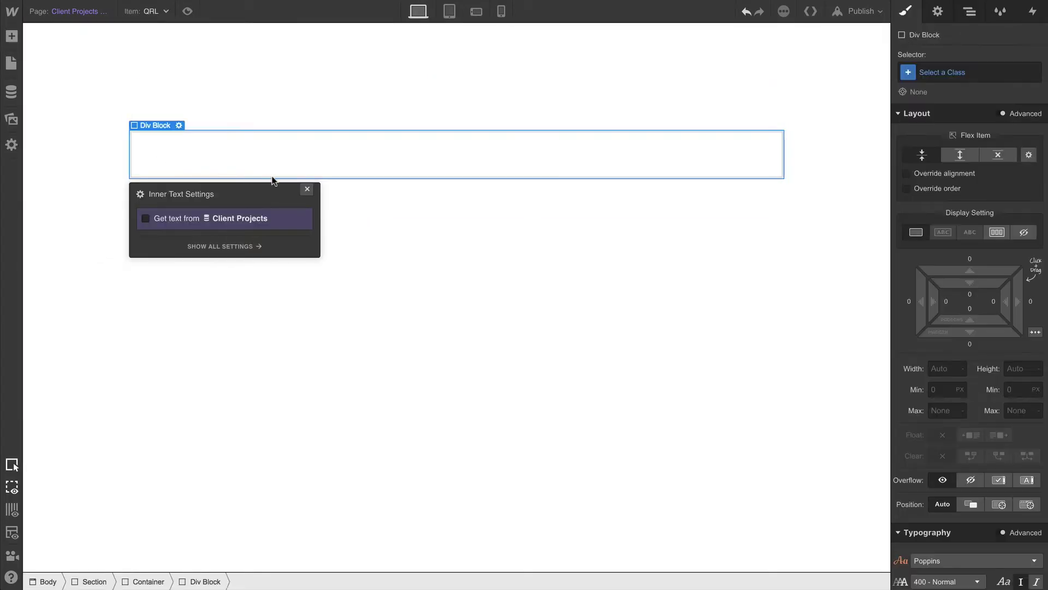
click(301, 187)
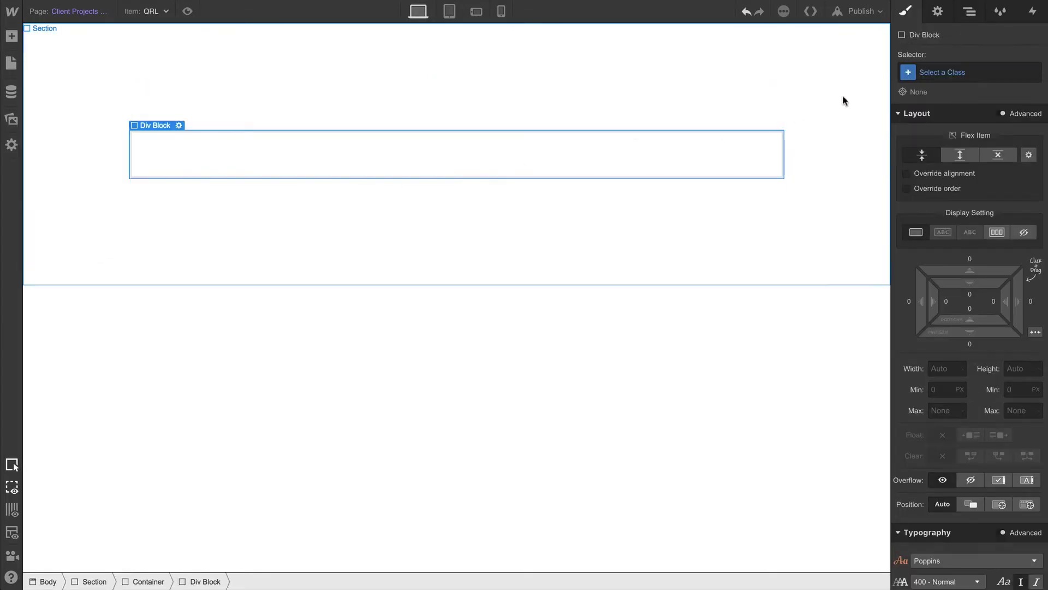
click(932, 74)
text(Project Details)
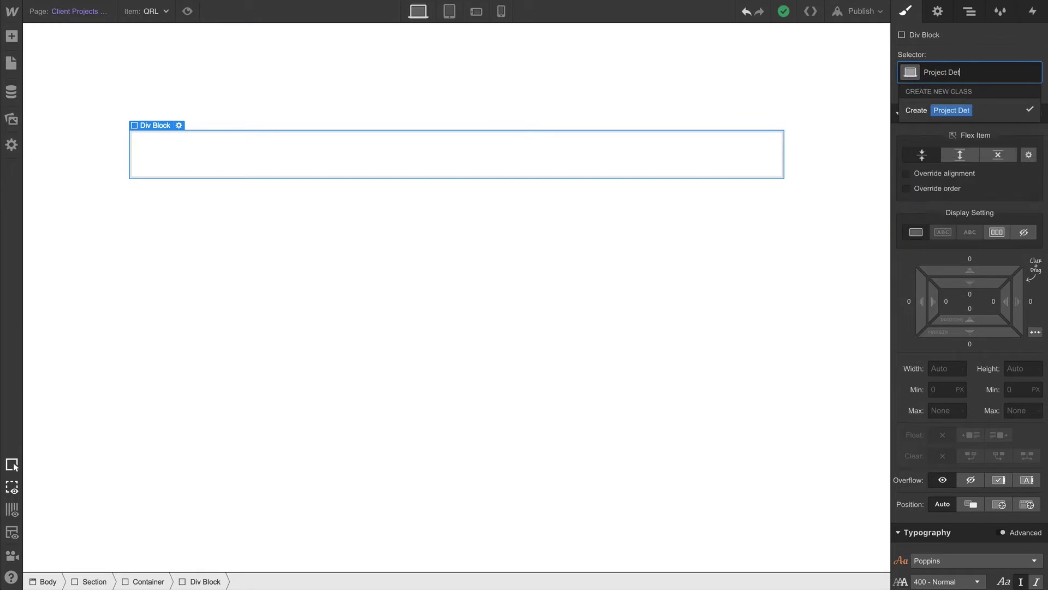
key(Return)
click(11, 36)
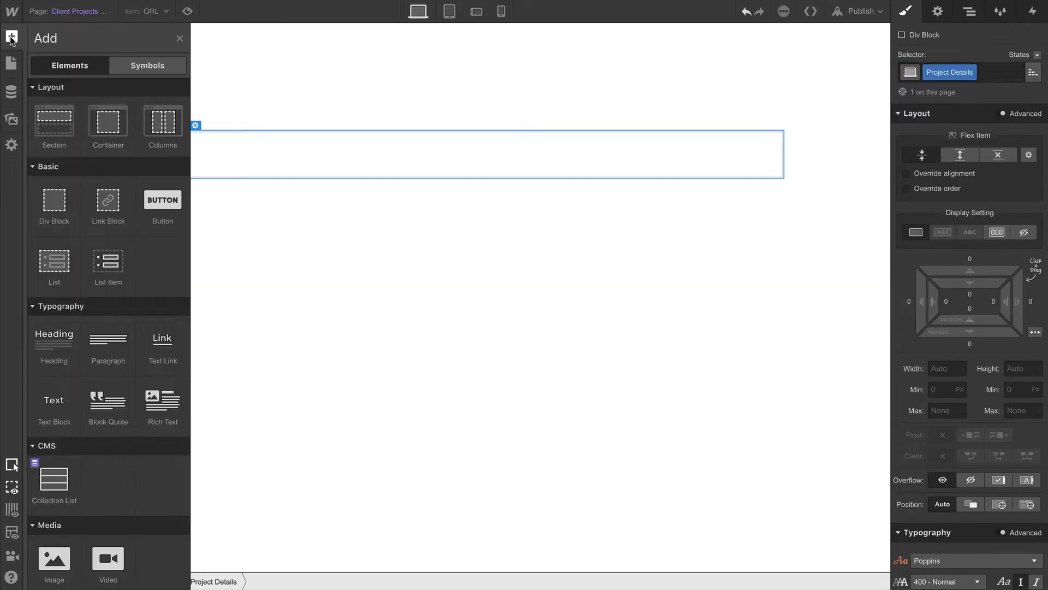
Step: Add a Text Block to Project Details bound to the Project Type field, showing Branding
drag(54, 401, 178, 158)
click(171, 200)
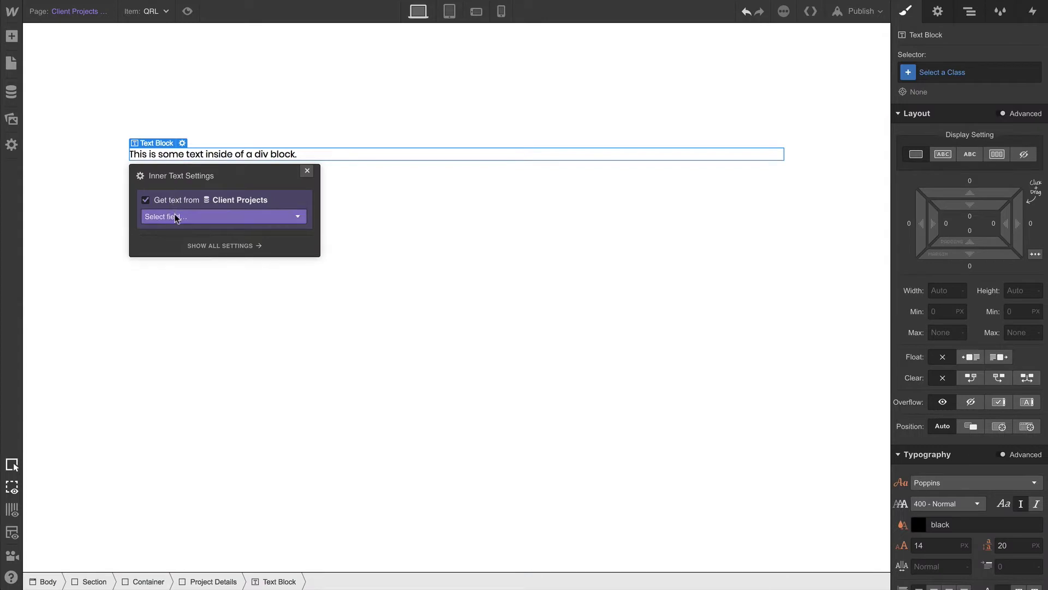
click(176, 217)
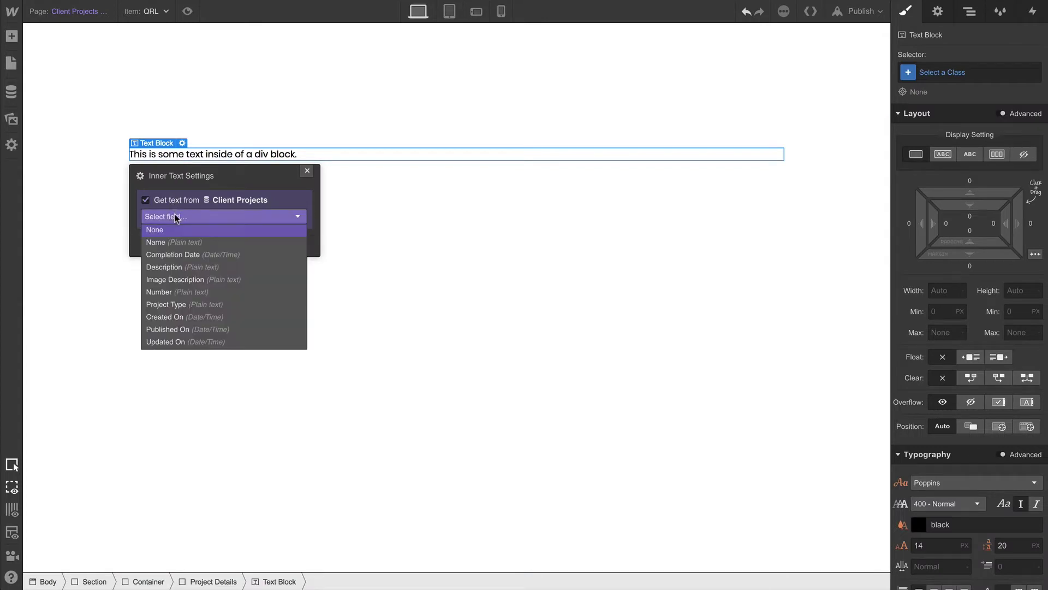
click(174, 299)
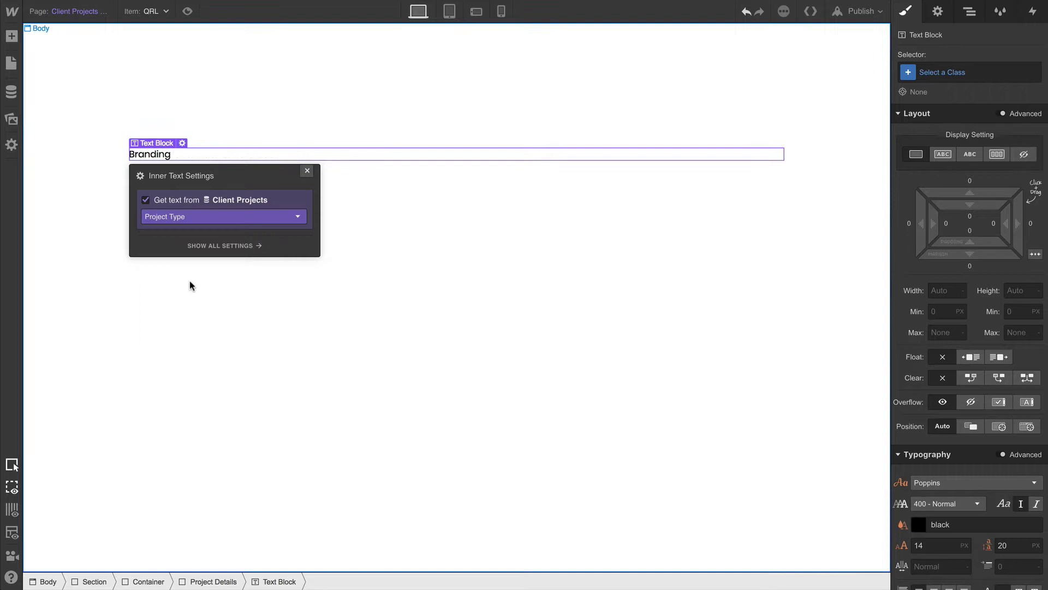
click(307, 170)
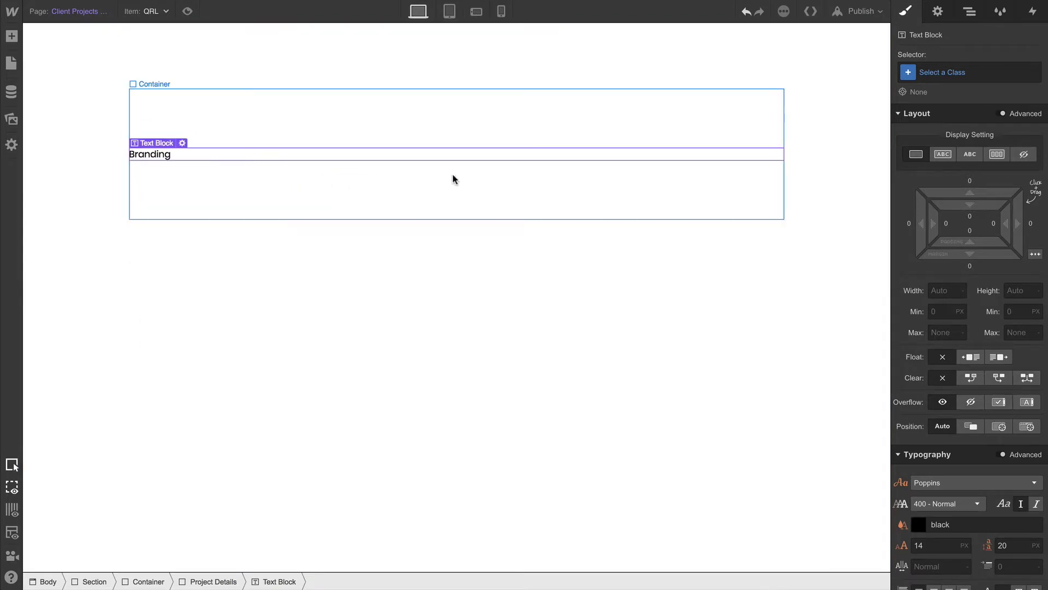
click(937, 75)
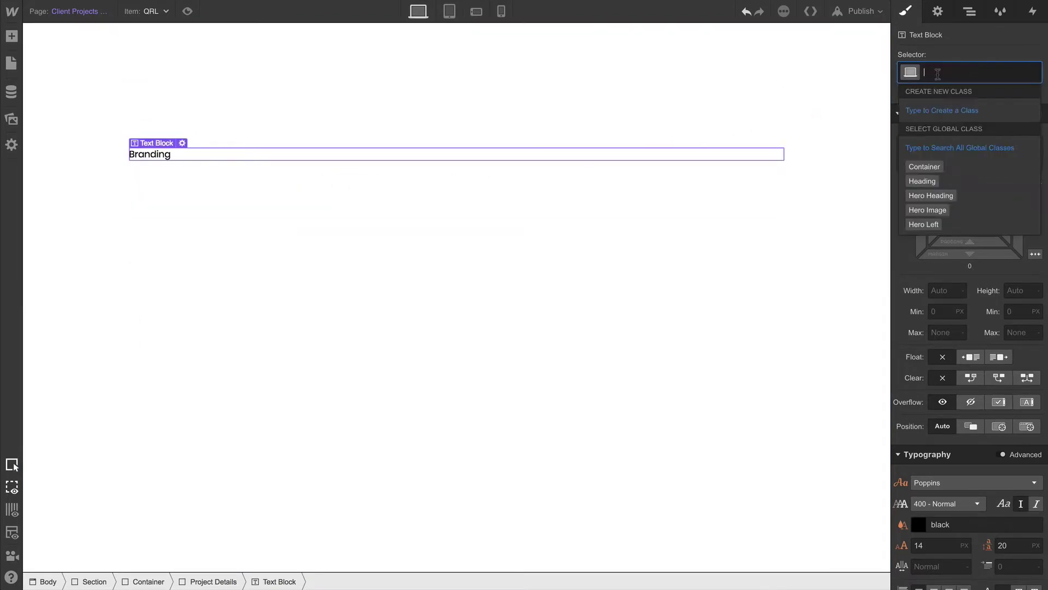
text(projec)
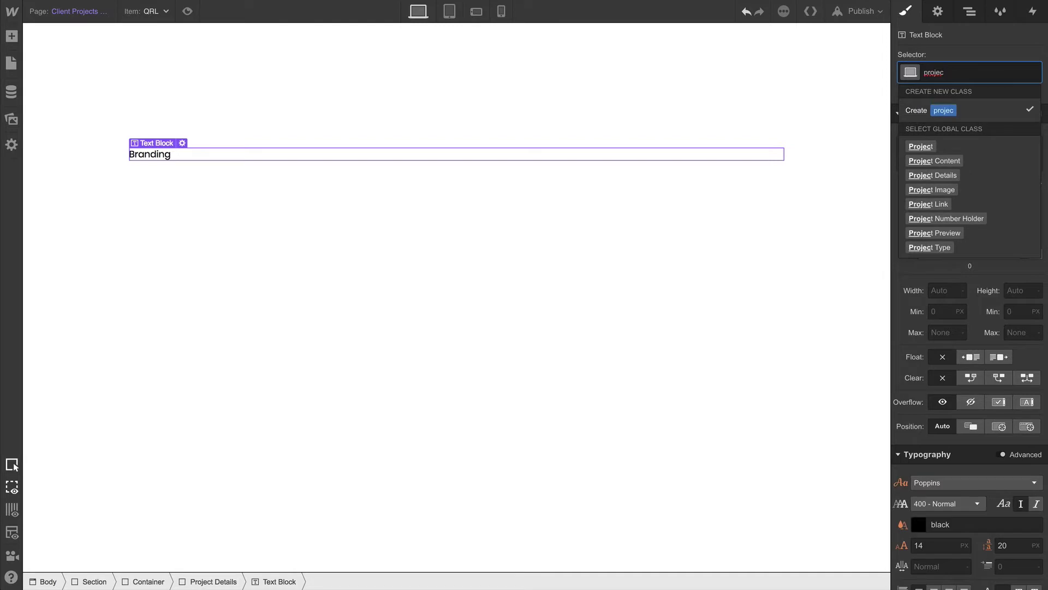
Step: Give the text the Project Type class and add a block-level duplicate showing the project date
click(929, 246)
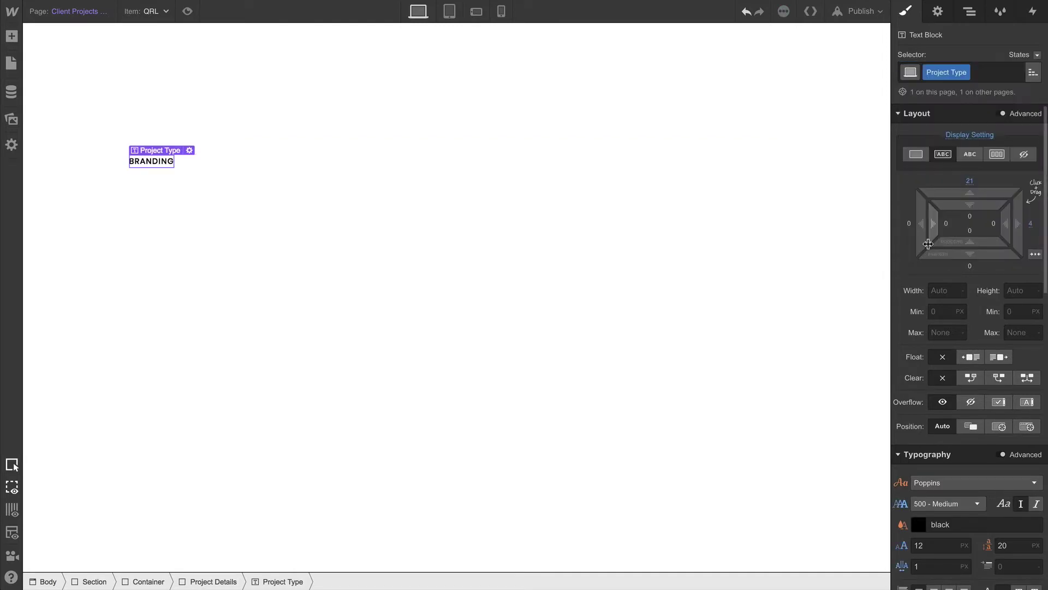
right_click(162, 162)
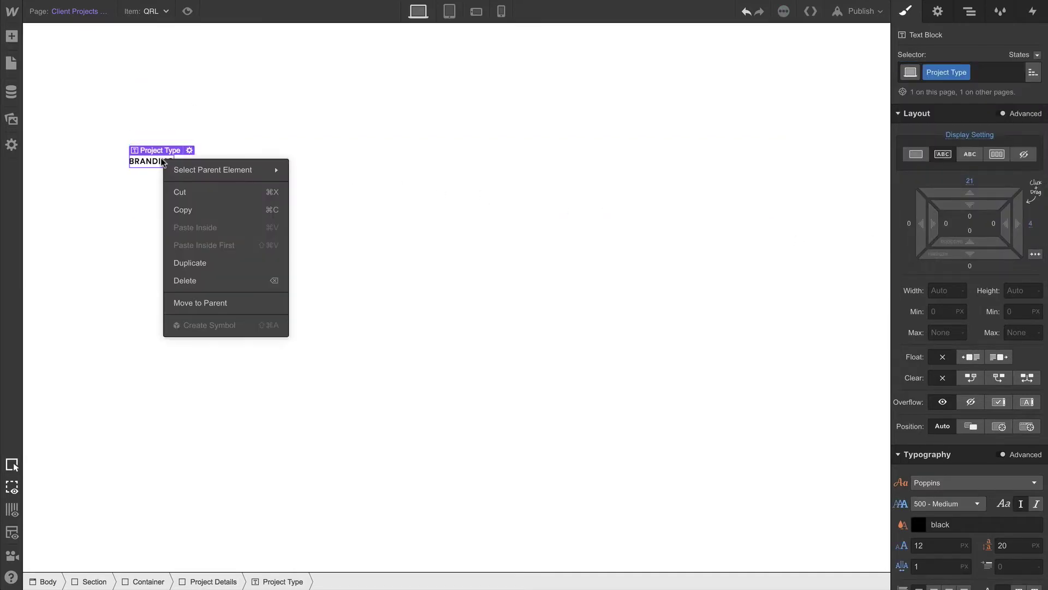
click(189, 260)
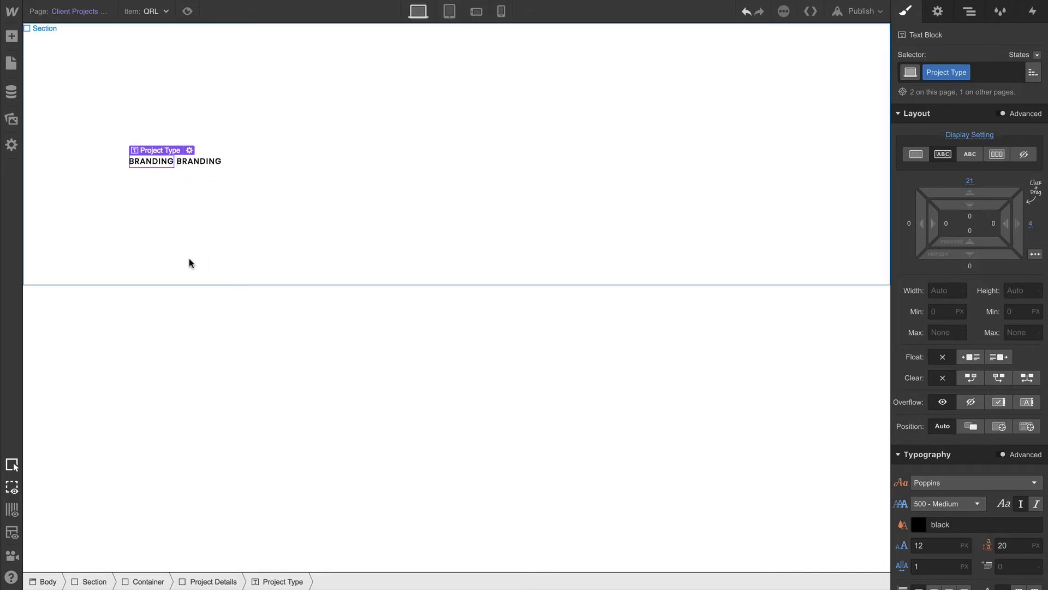
click(212, 165)
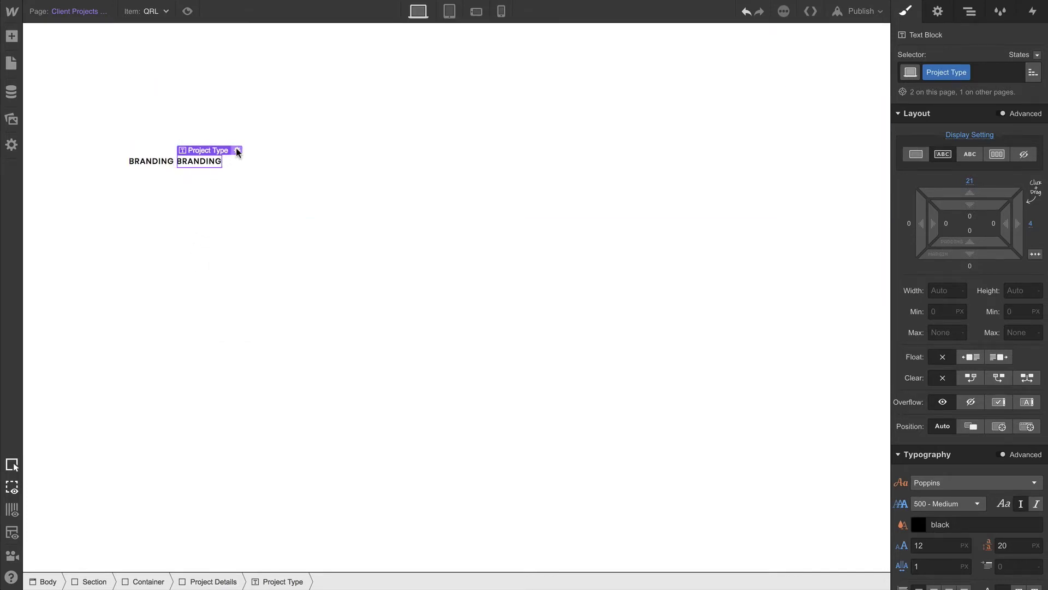
click(237, 150)
click(226, 224)
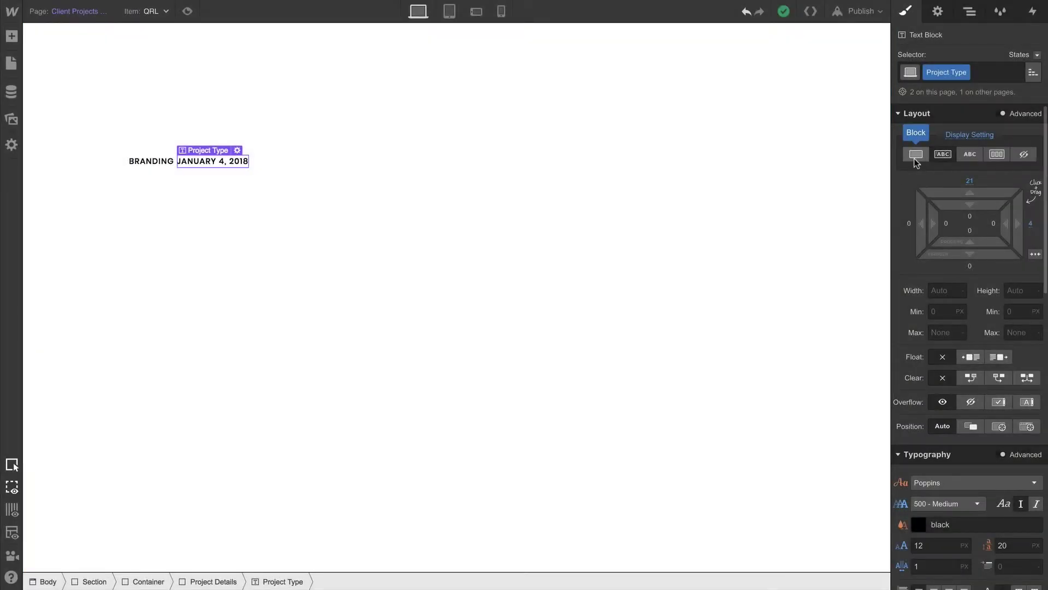
click(916, 154)
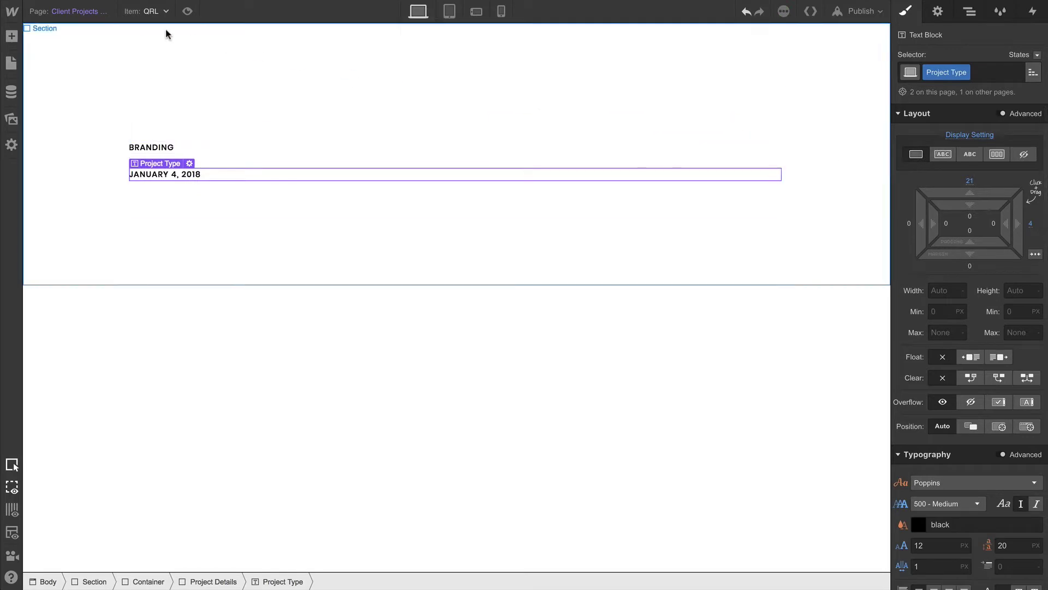
Step: Switch to the Home page and scroll through the Work list's project cards
click(75, 11)
click(90, 83)
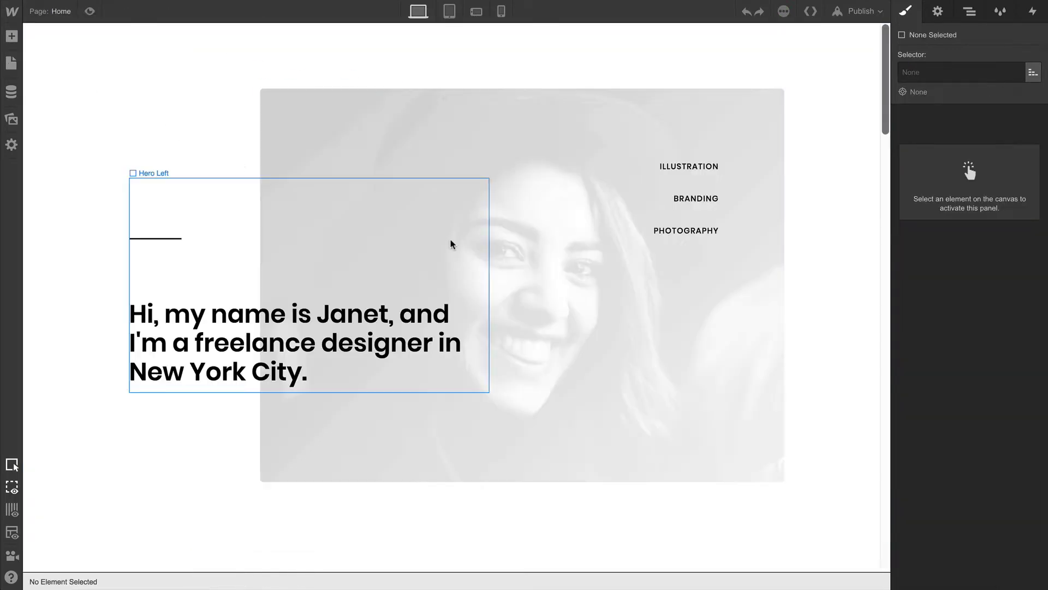
scroll(454, 240, down, 15)
scroll(601, 262, down, 3)
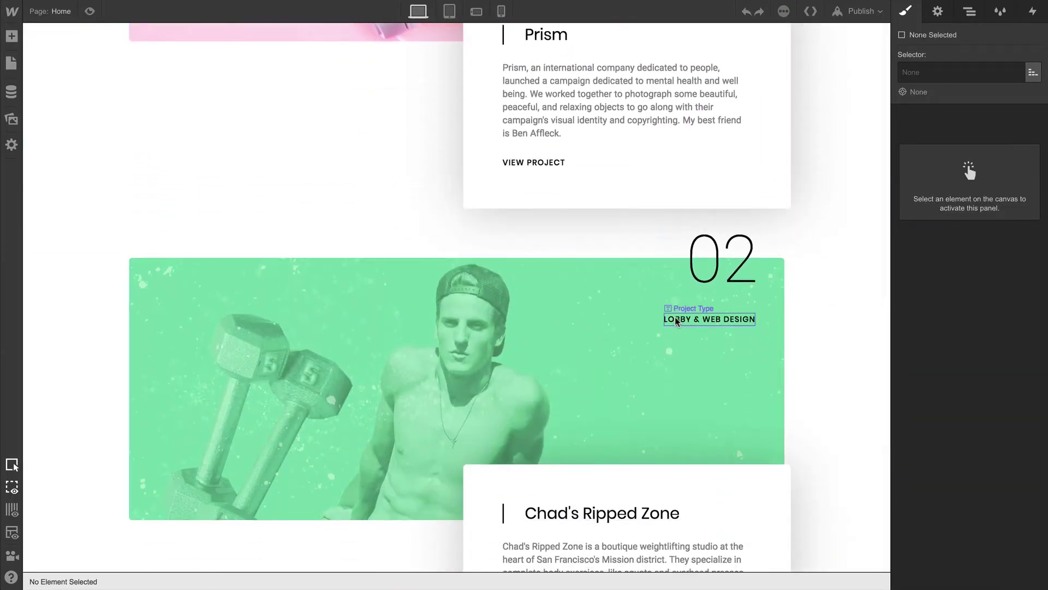
scroll(675, 301, down, 4)
scroll(676, 300, down, 10)
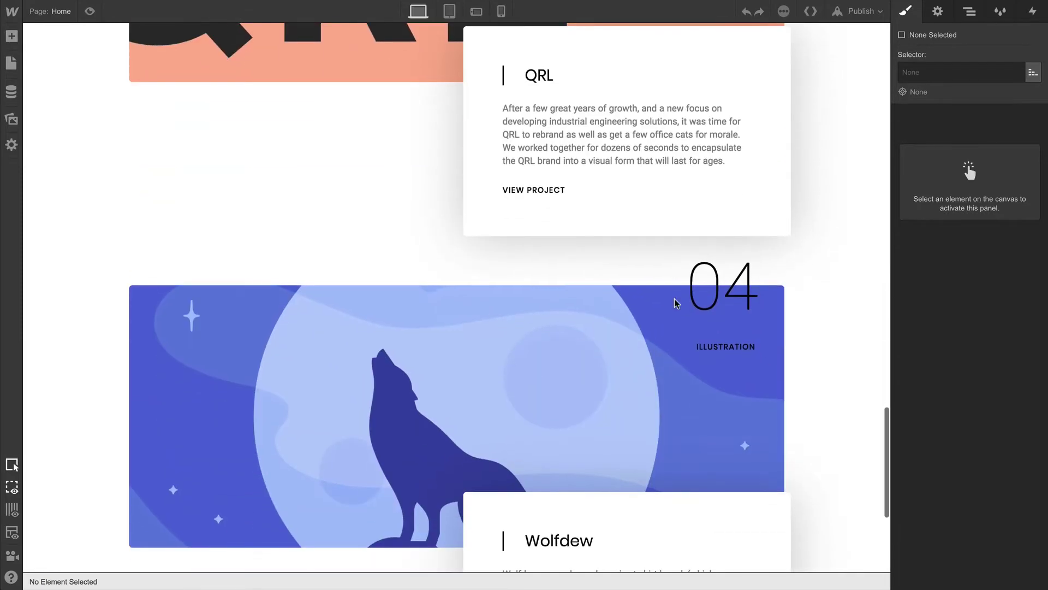
click(61, 13)
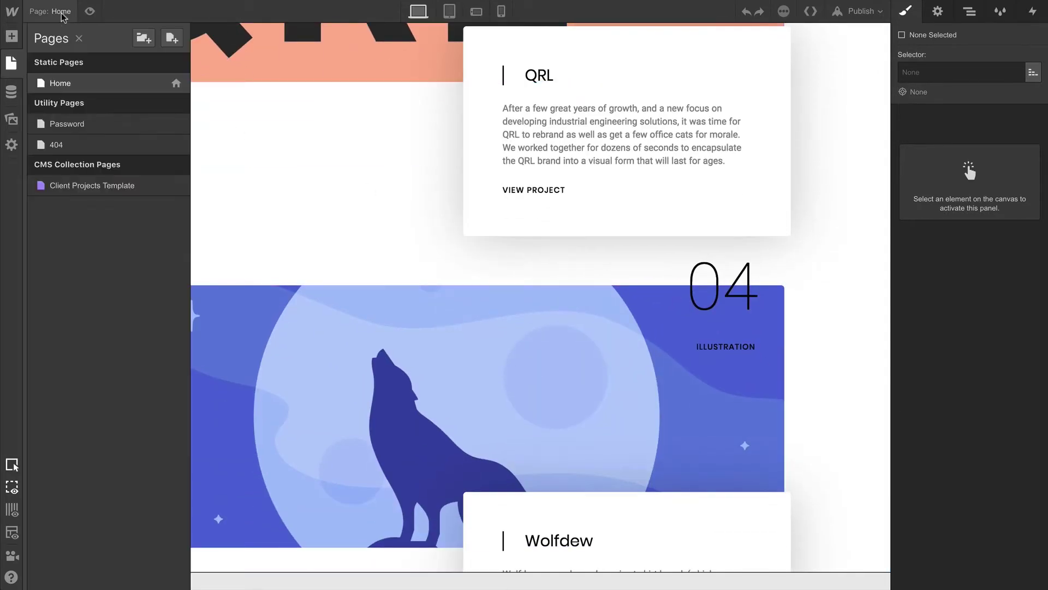
Step: Reopen Client Projects Template and try a left alignment override on Project Details, then undo it
click(93, 185)
click(166, 159)
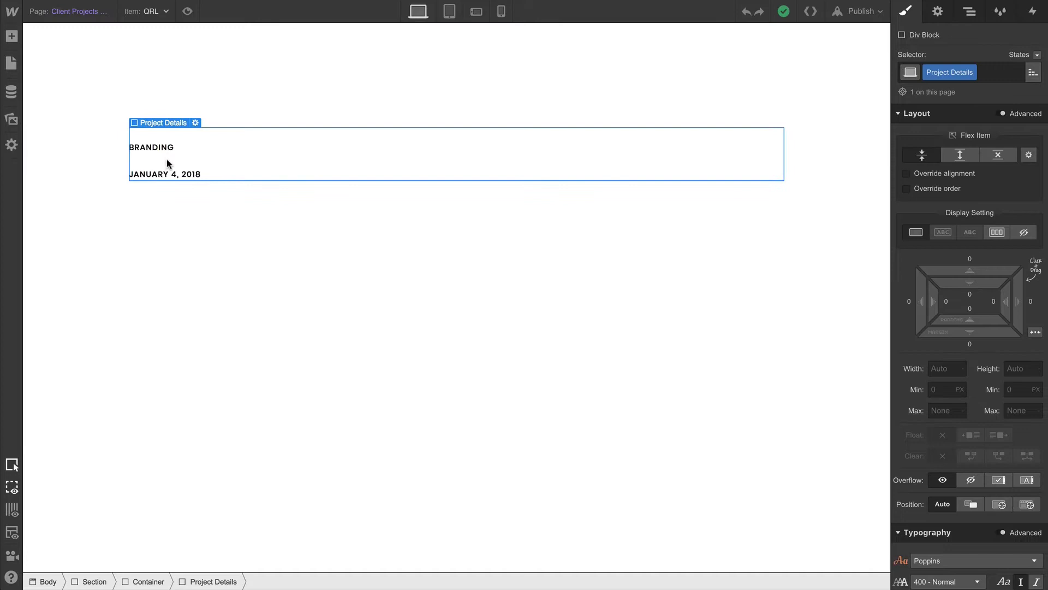
click(906, 174)
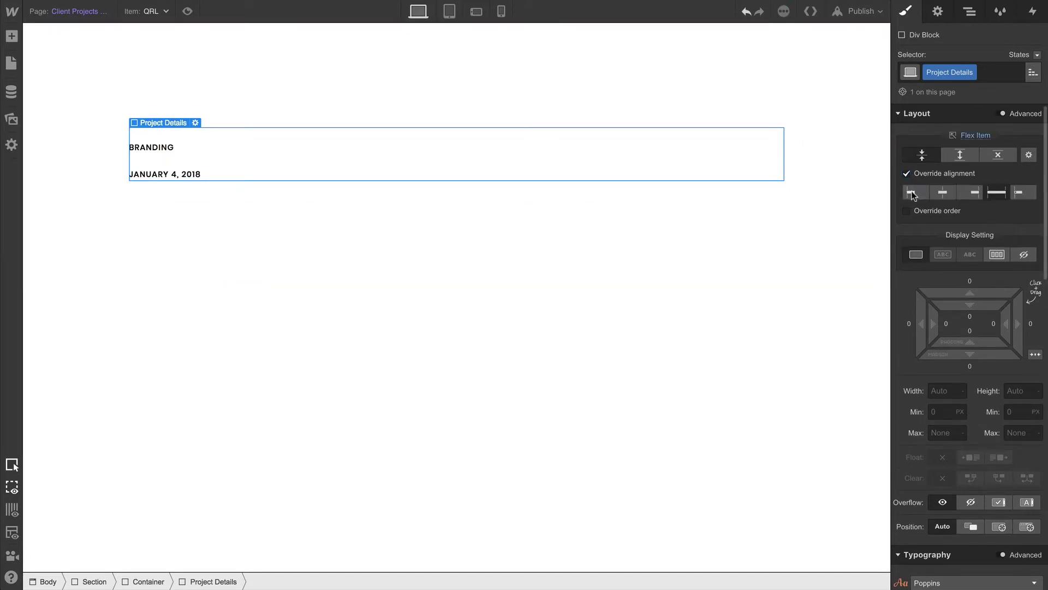
click(911, 193)
click(7, 37)
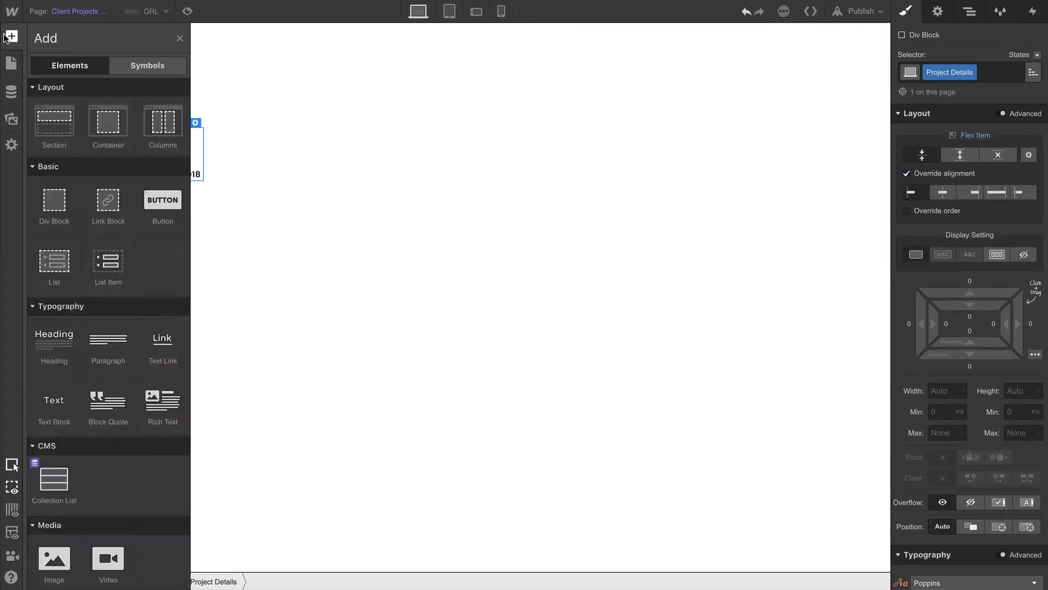
key(ctrl+z)
key(ctrl+z)
Step: Add a Div Block below the date with a new 'Project Summary' class
drag(46, 198, 198, 203)
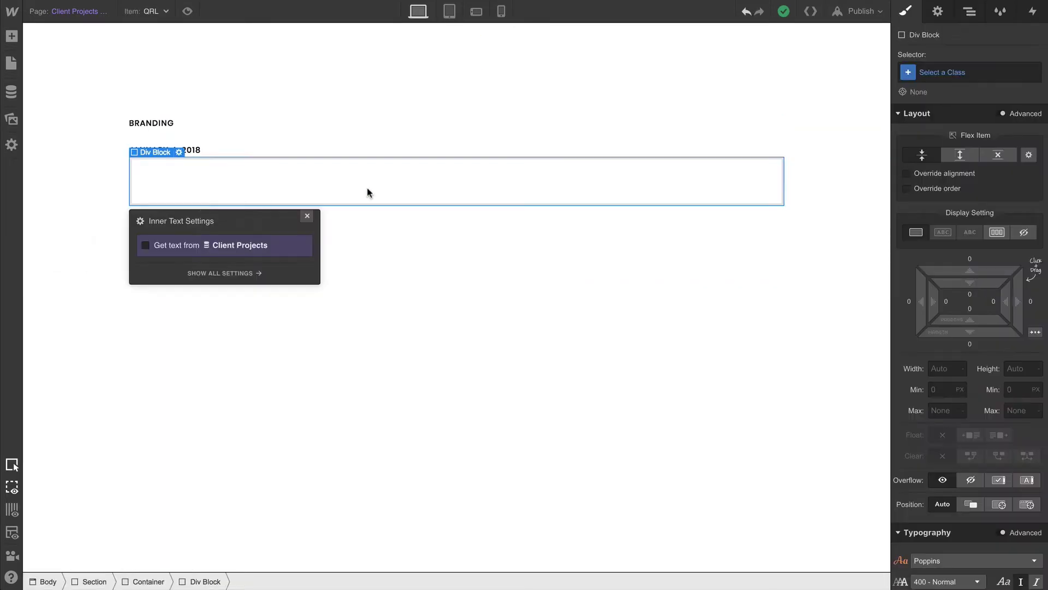
click(927, 79)
text(Project Summary)
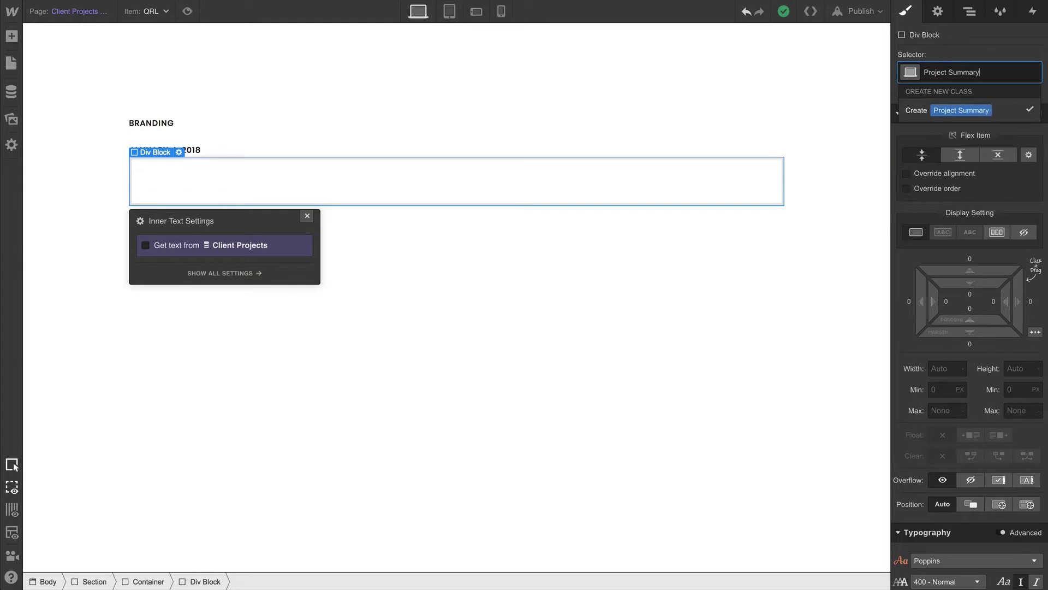
key(Return)
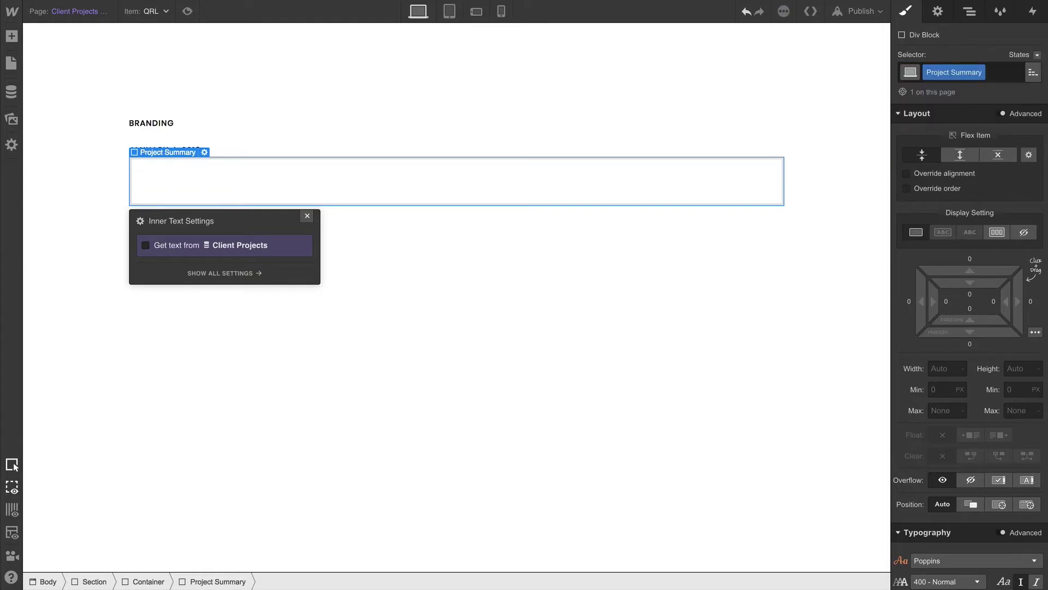
click(12, 36)
Step: Add a heading inside Project Summary bound to the project Name, showing QRL
drag(60, 342, 180, 187)
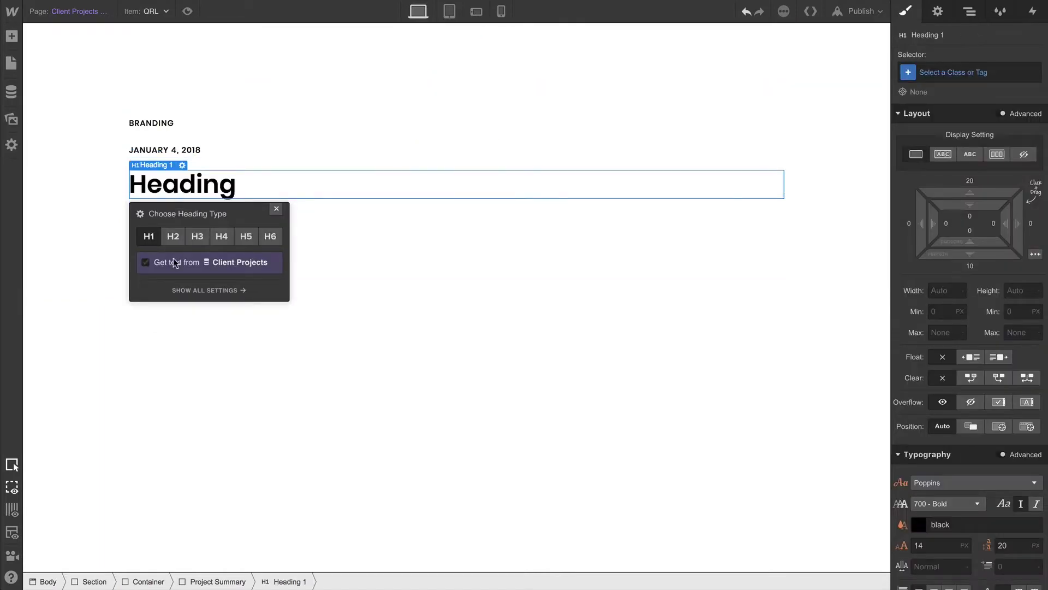
click(173, 257)
click(174, 279)
click(179, 297)
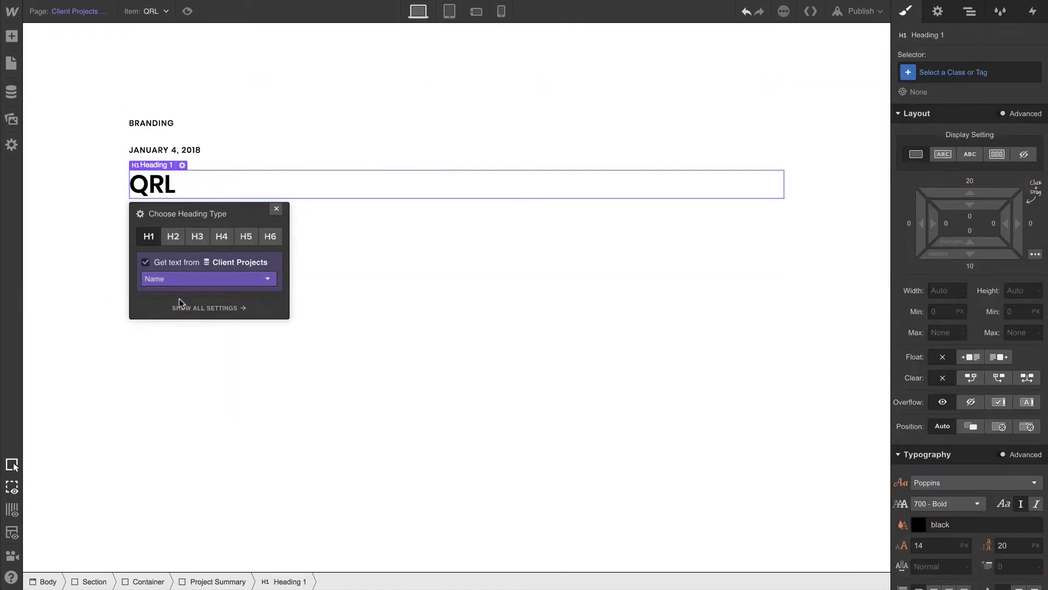
click(276, 211)
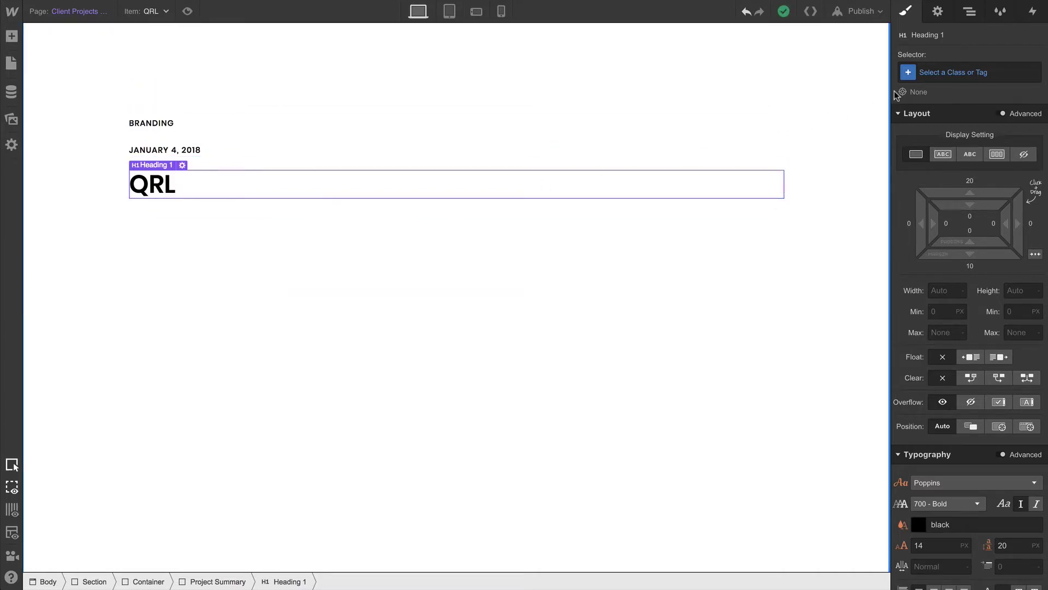
Step: Give the heading the Section Title class plus a 'Left Justified' combo class
click(932, 73)
text(Sec)
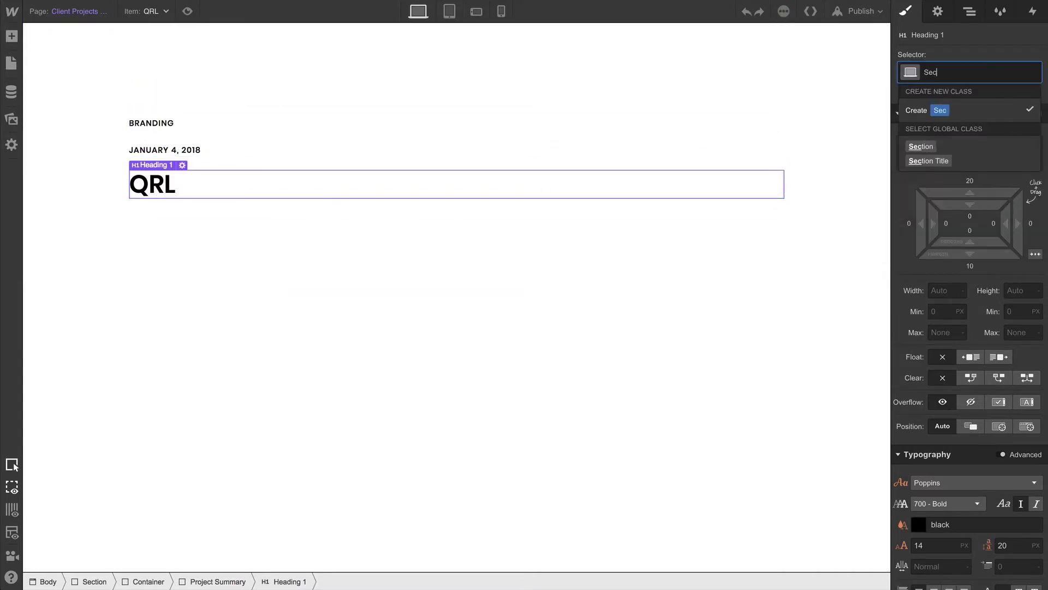
text(t)
key(Down)
key(Down)
key(Return)
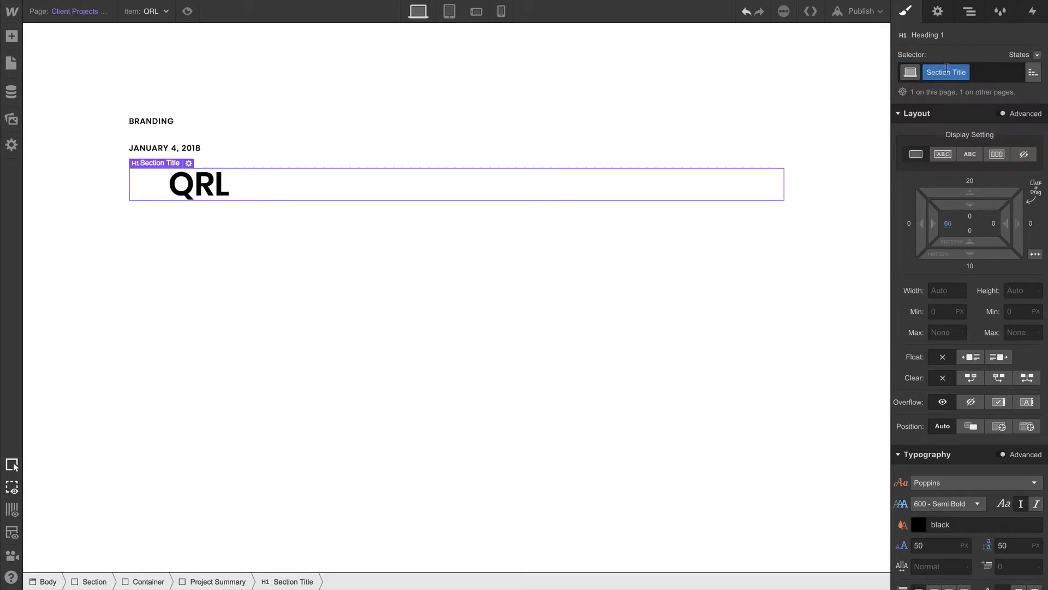
click(982, 71)
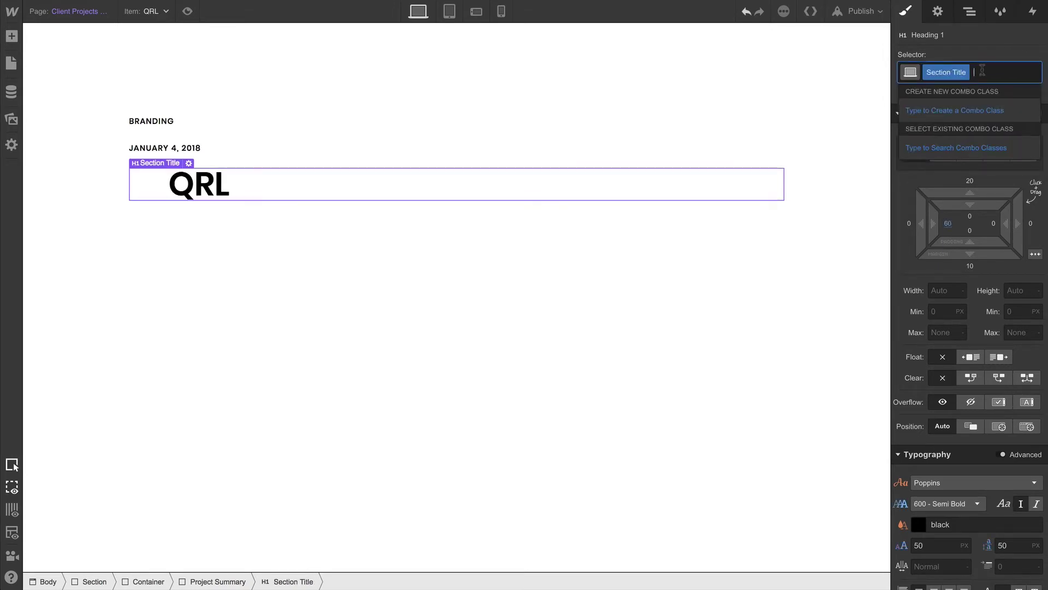
text(Left Justified)
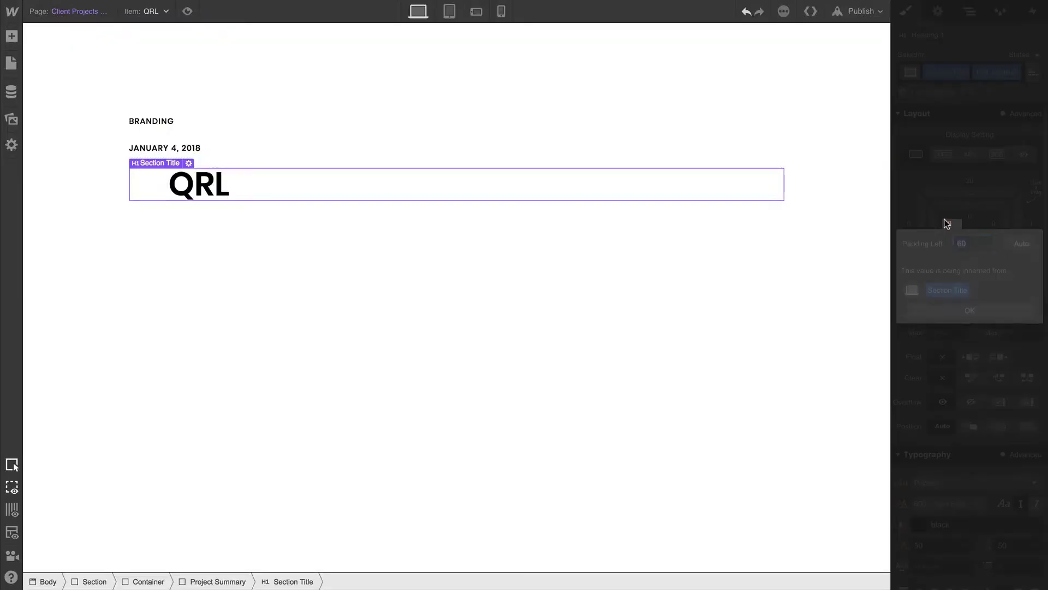
key(Return)
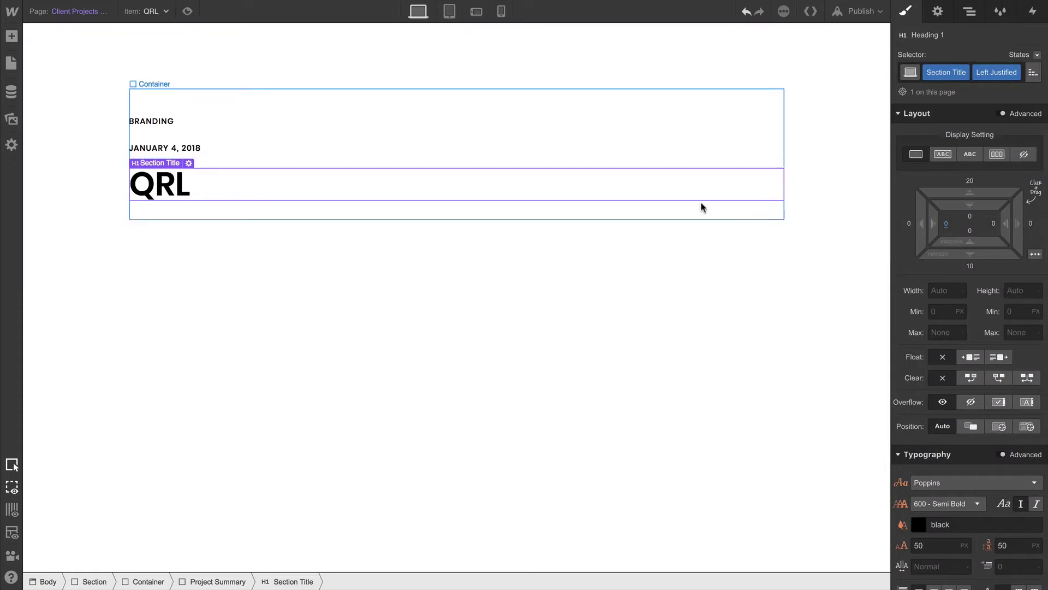
Step: Add a paragraph below the heading pulling the Description field, styled with the Paragraph class
click(12, 37)
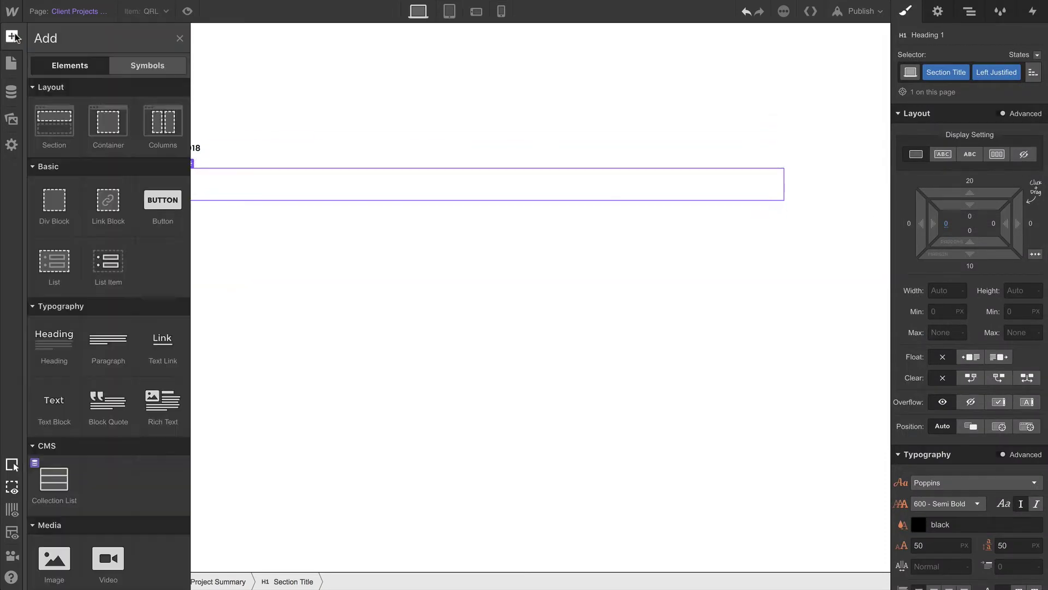
drag(104, 340, 167, 198)
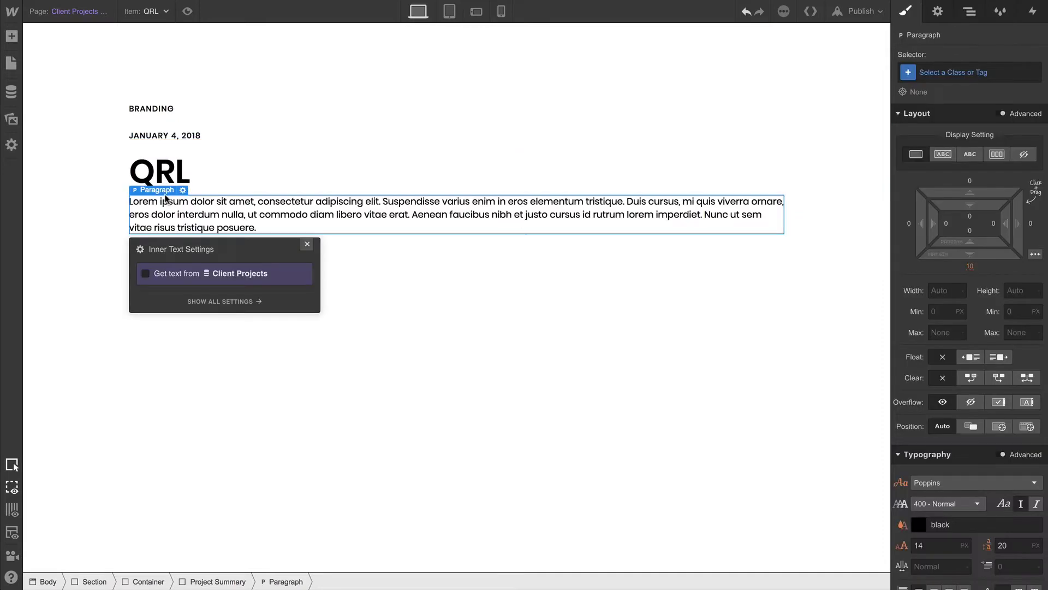
click(159, 275)
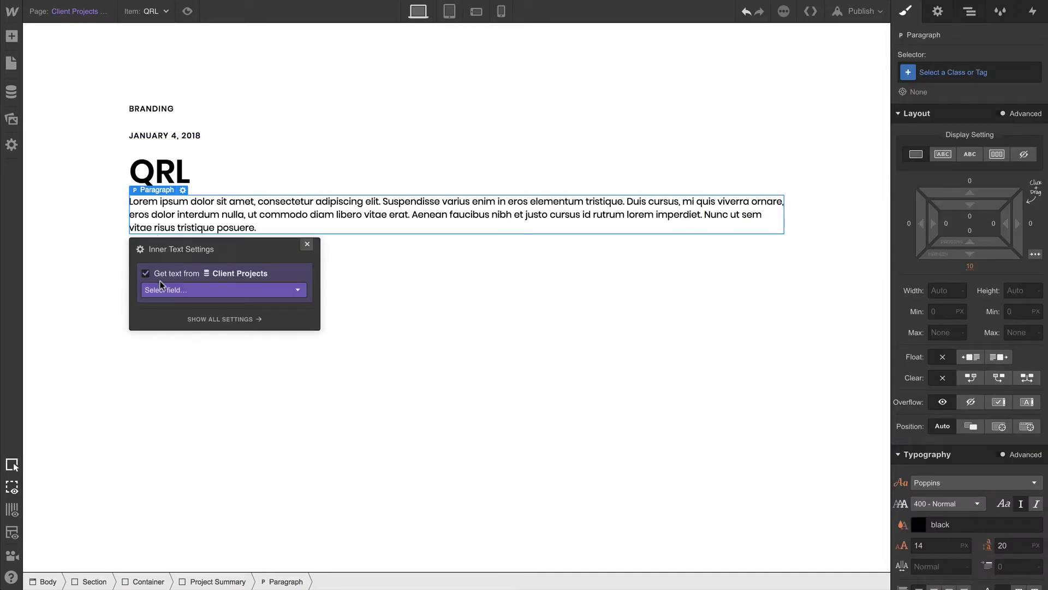
click(163, 290)
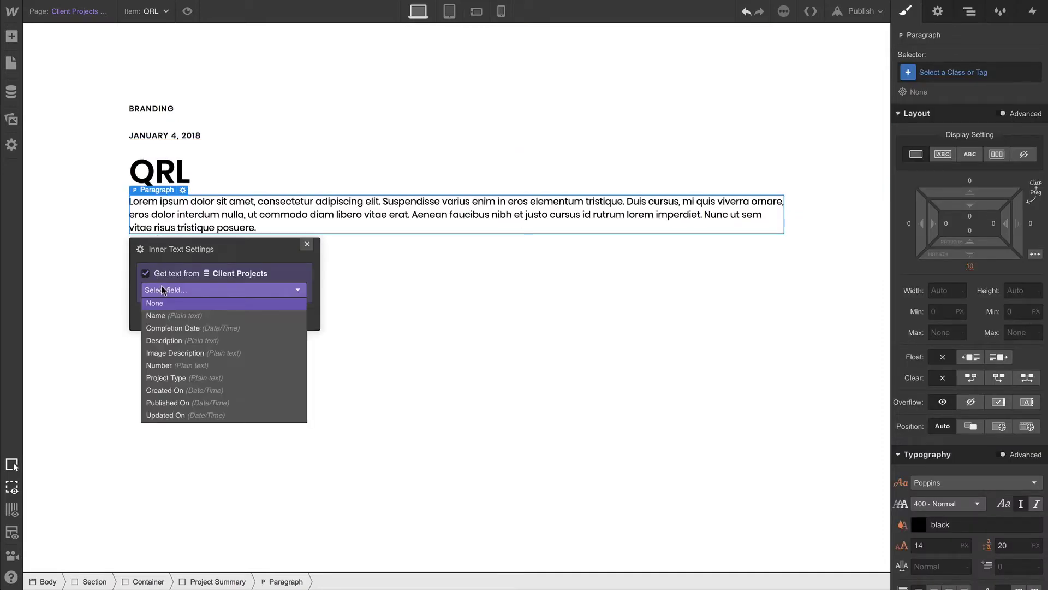
click(172, 340)
click(307, 245)
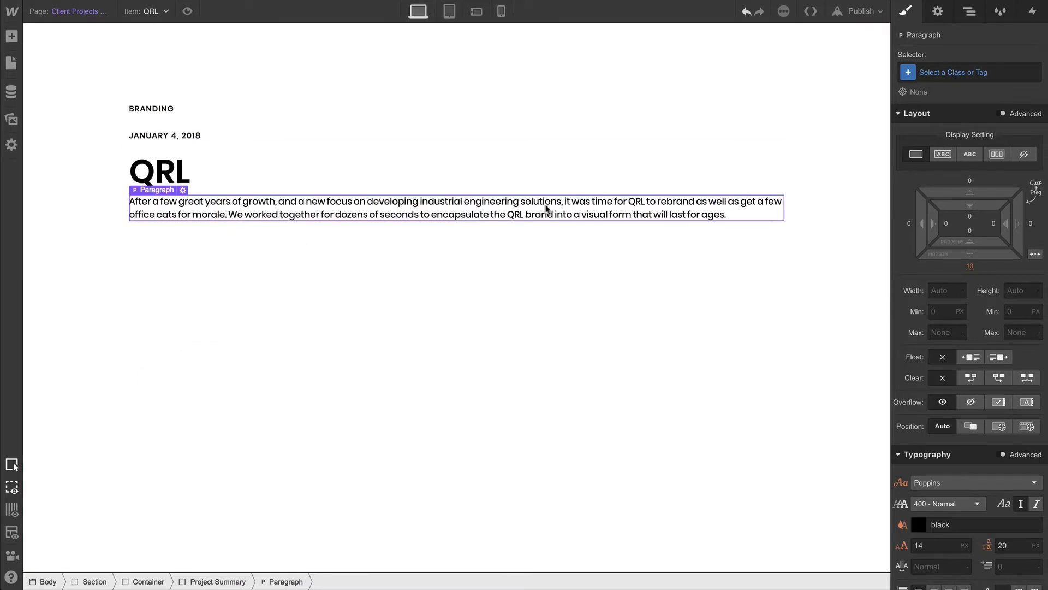
click(935, 74)
text(Para)
key(Return)
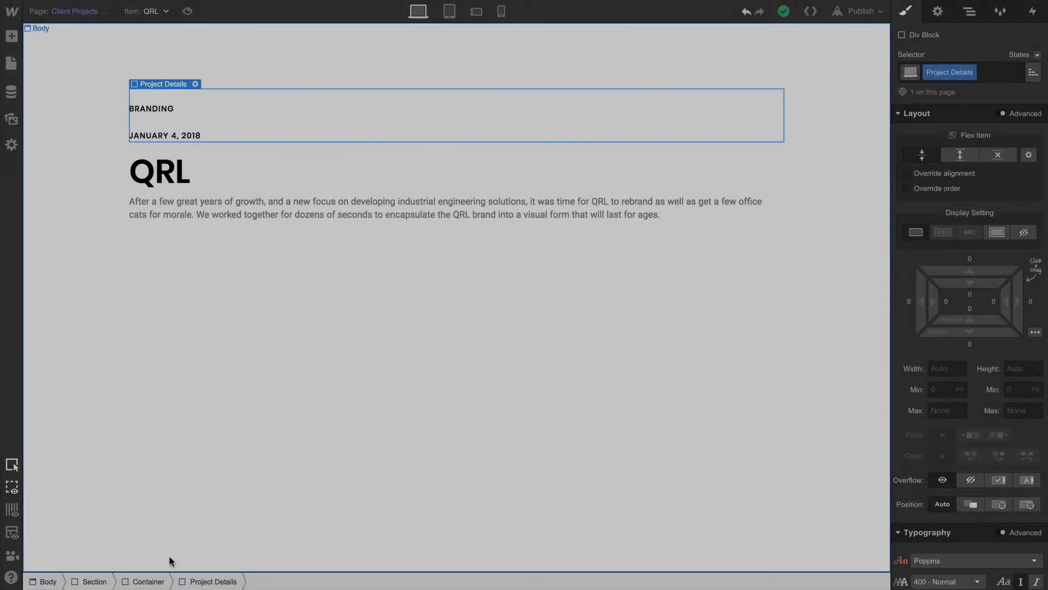
Step: Add a 'Horizontal' combo class to the Container and lay its children out in a row
click(154, 581)
click(983, 72)
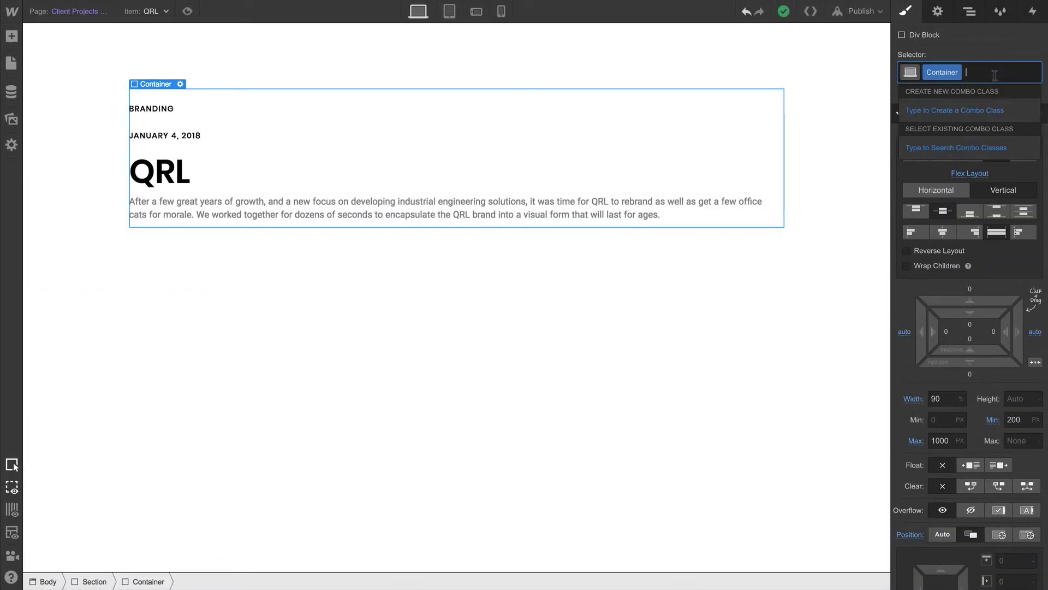
text(Horizontal)
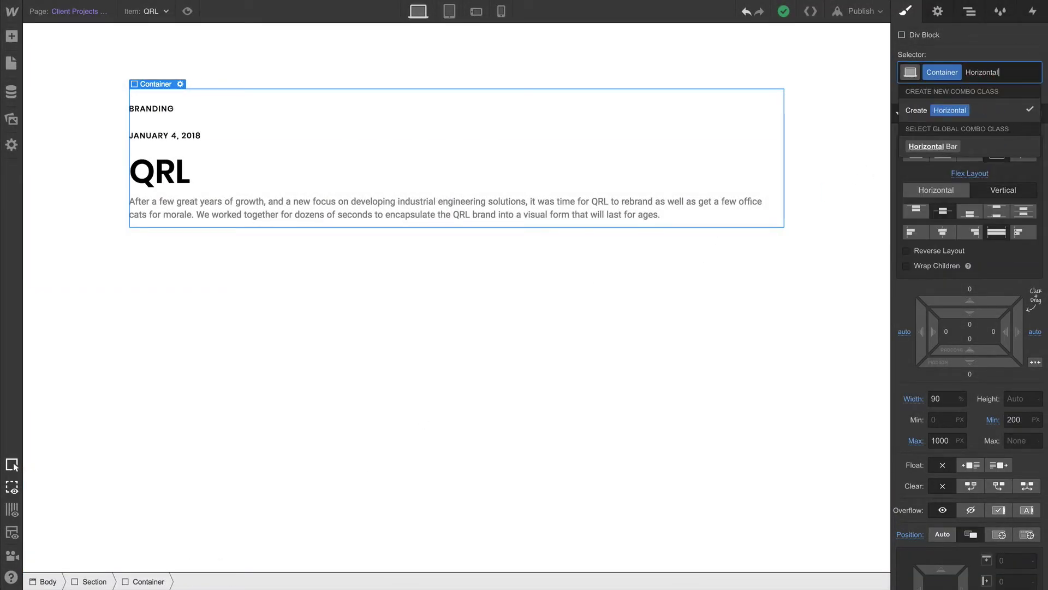
key(Return)
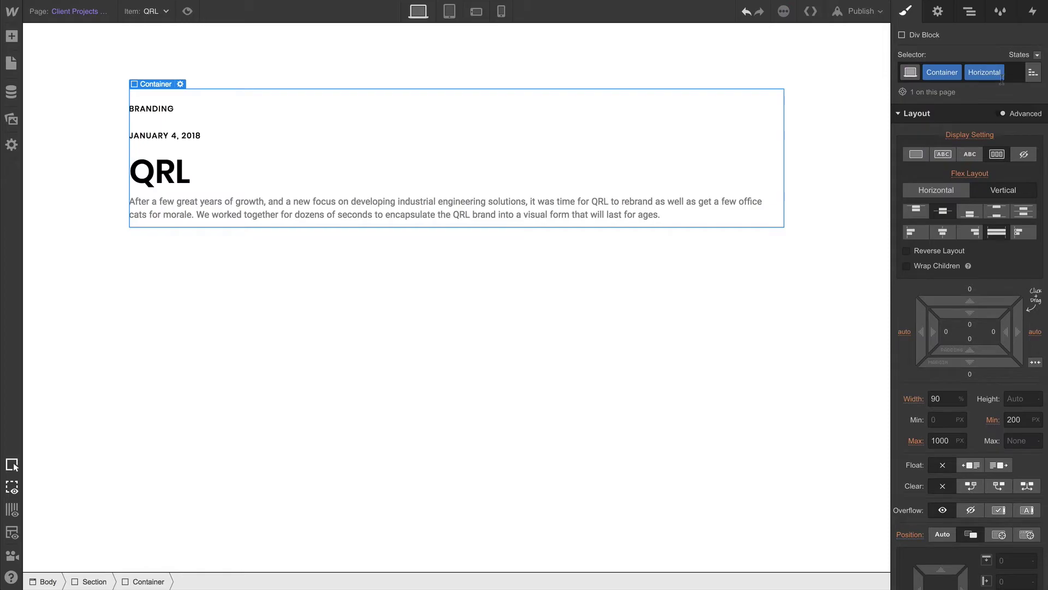
click(952, 189)
Step: Set Project Summary width to 500 px and justify the row's contents to the start
click(155, 186)
click(189, 182)
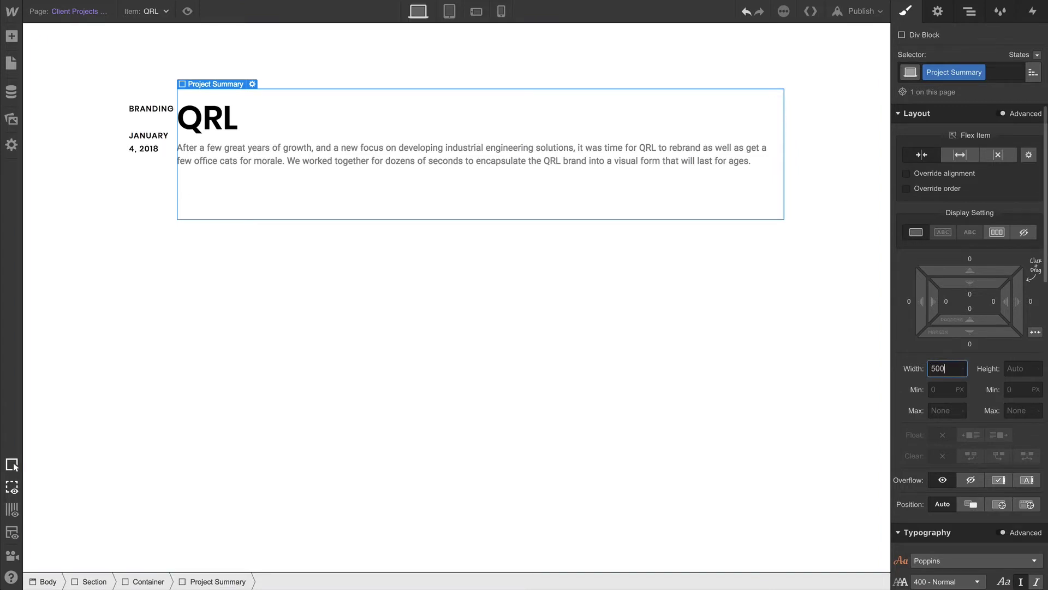
text(500)
key(Return)
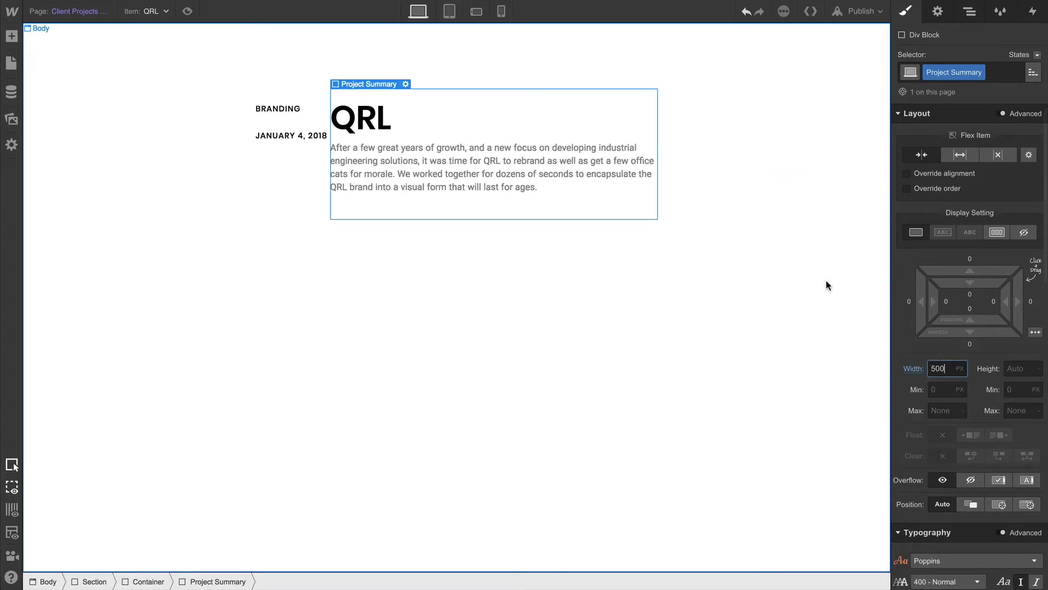
click(714, 171)
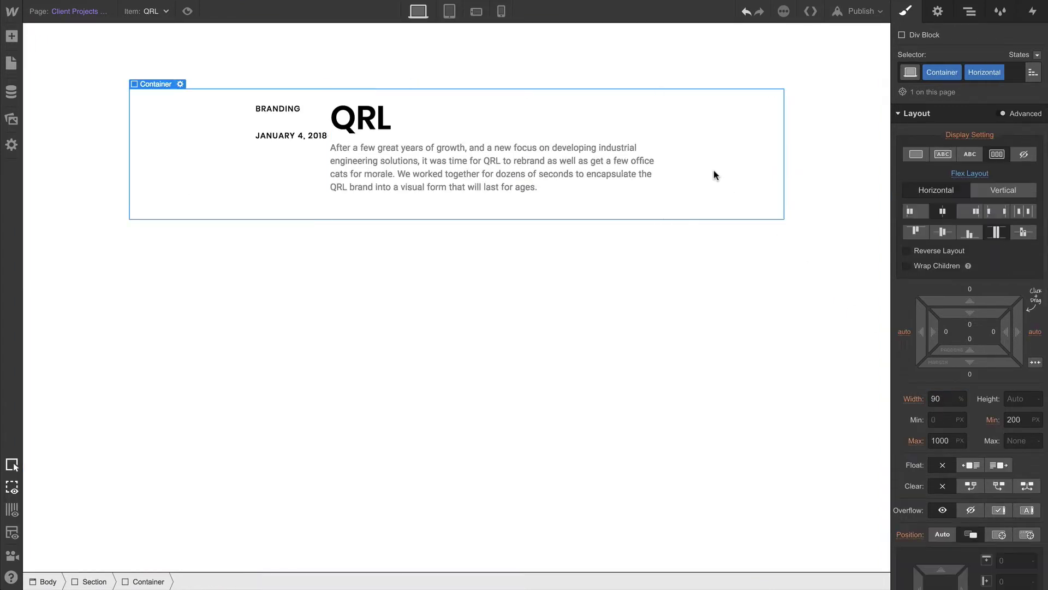
click(923, 207)
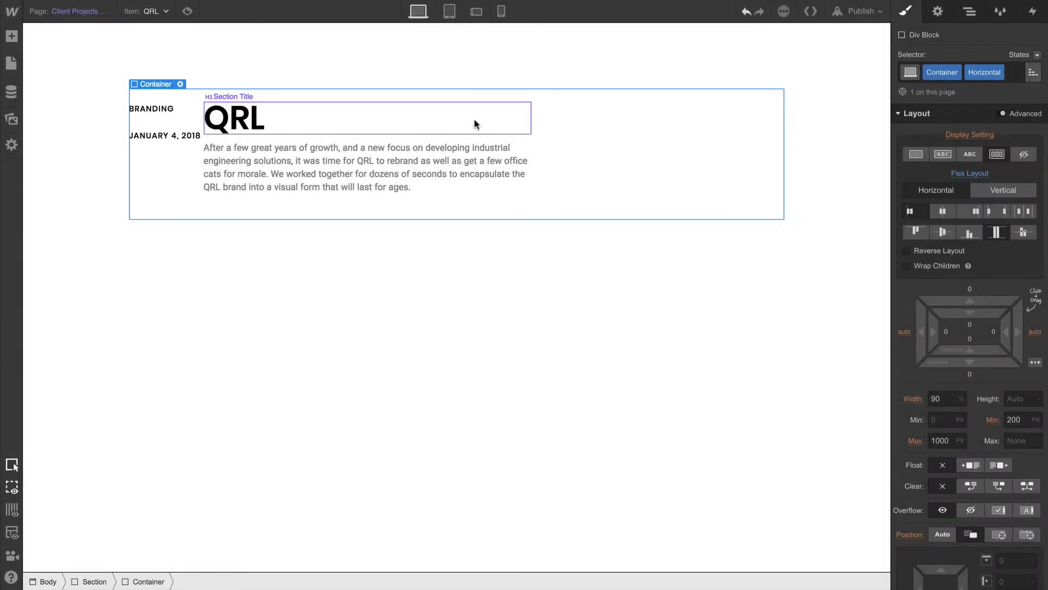
Step: Add bottom margin to the QRL heading, top padding to Project Details, and right-align the details
click(482, 121)
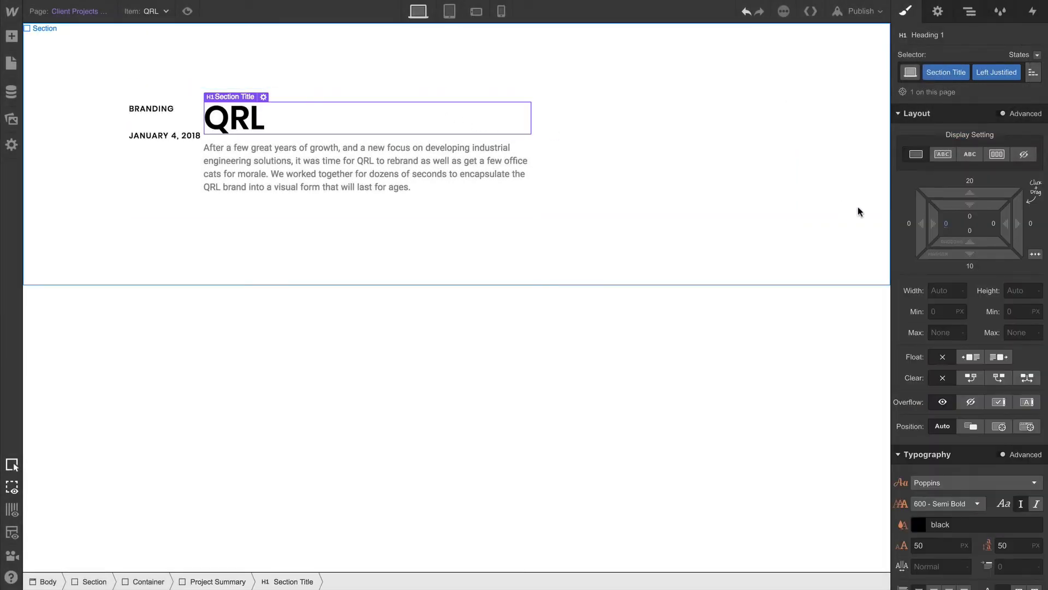
drag(970, 266, 934, 311)
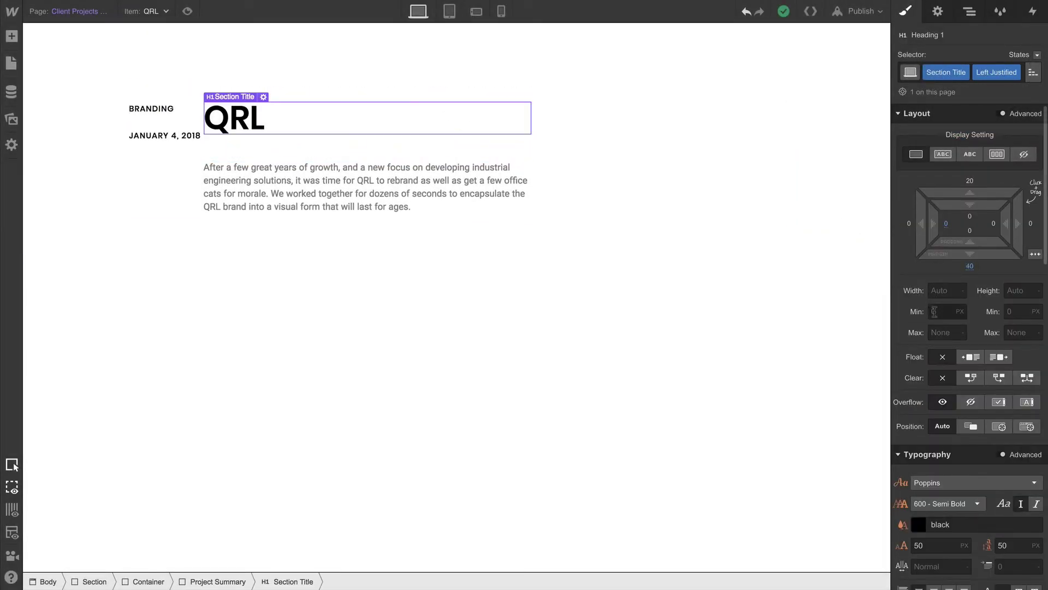
click(185, 175)
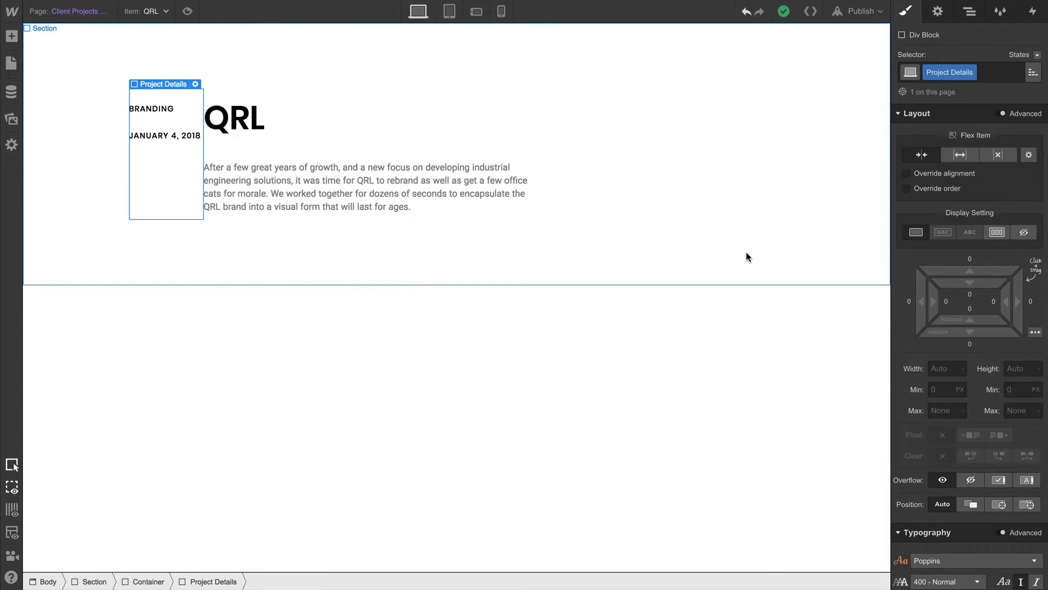
drag(970, 283, 957, 462)
scroll(961, 397, down, 5)
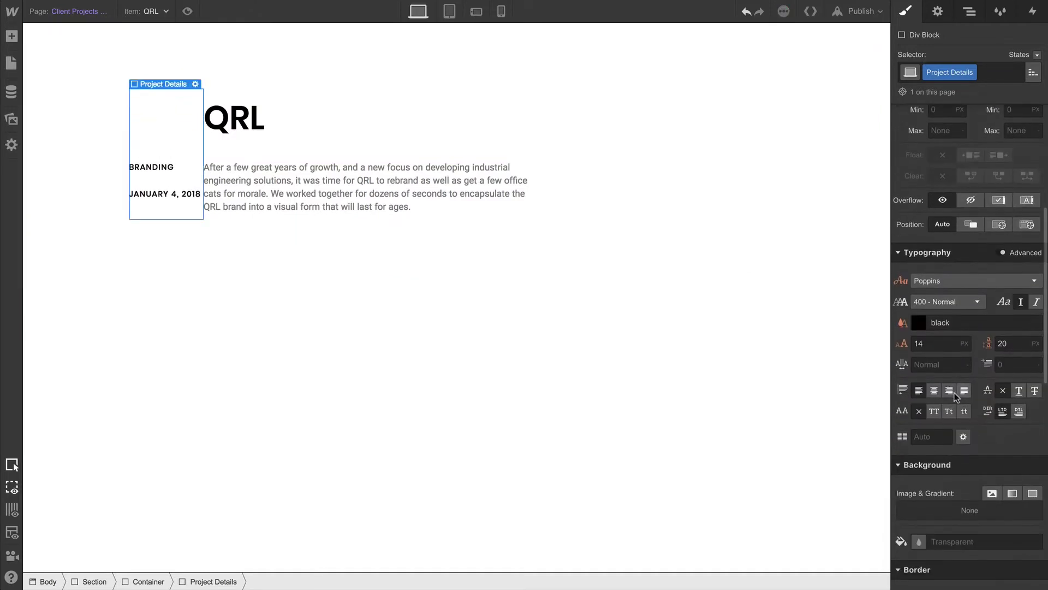
click(951, 392)
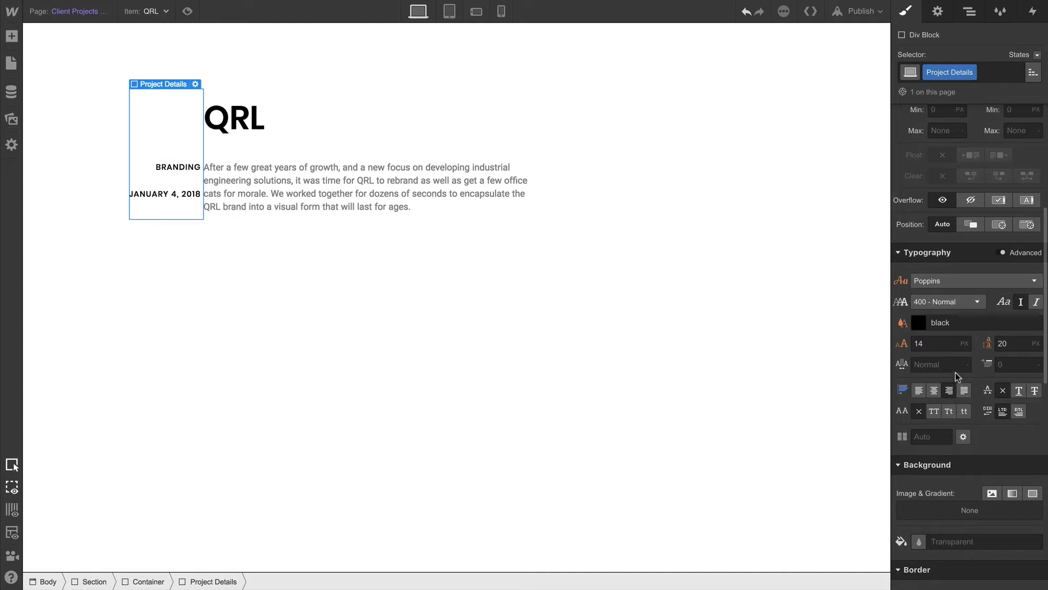
scroll(969, 291, up, 5)
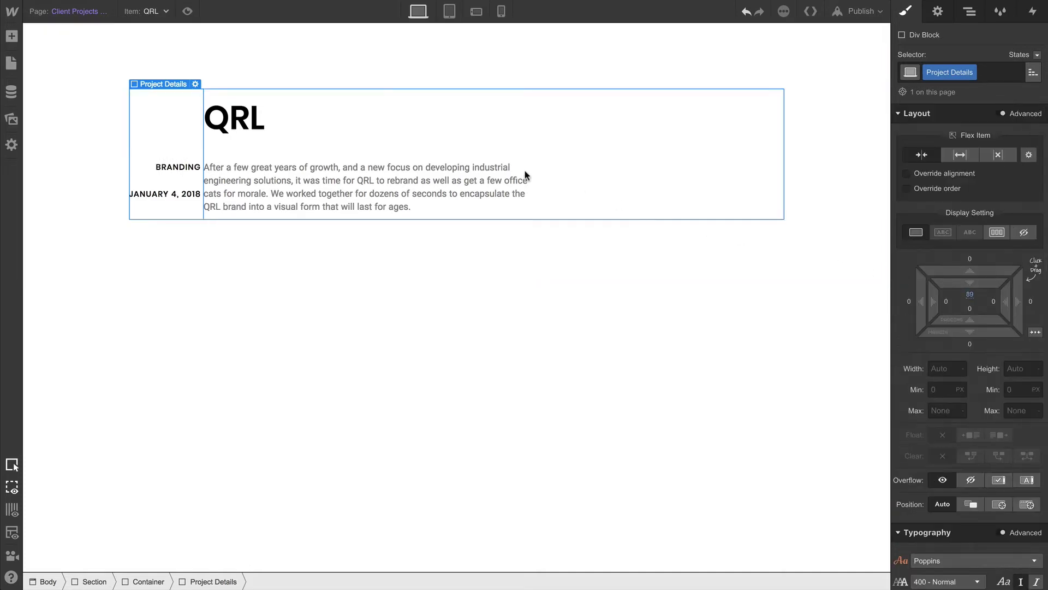
Step: Give Project Summary a 42 px left margin and Project Details a 35 px left margin
click(438, 146)
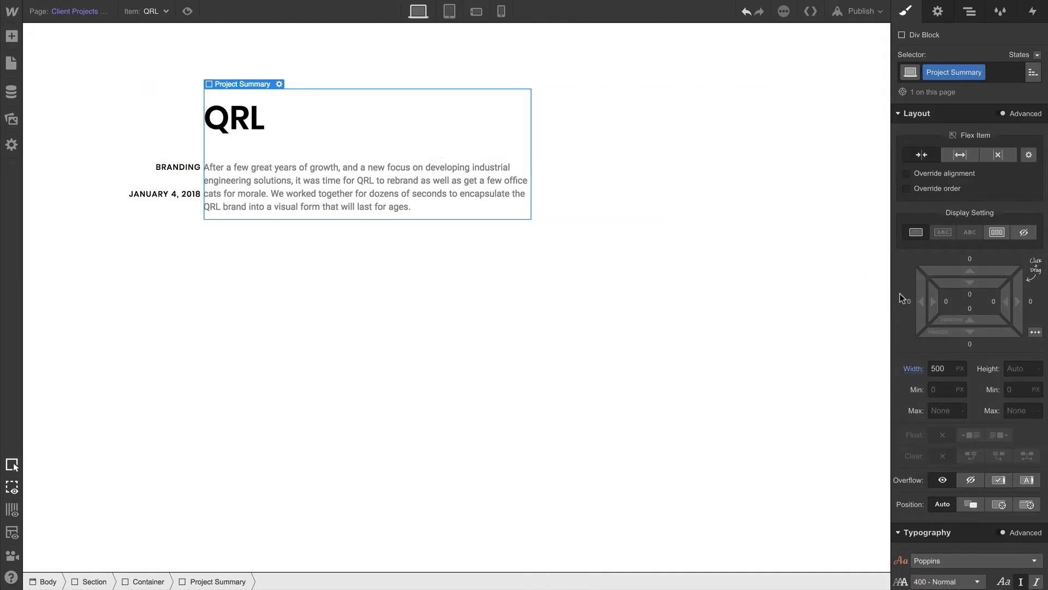
drag(918, 300, 836, 298)
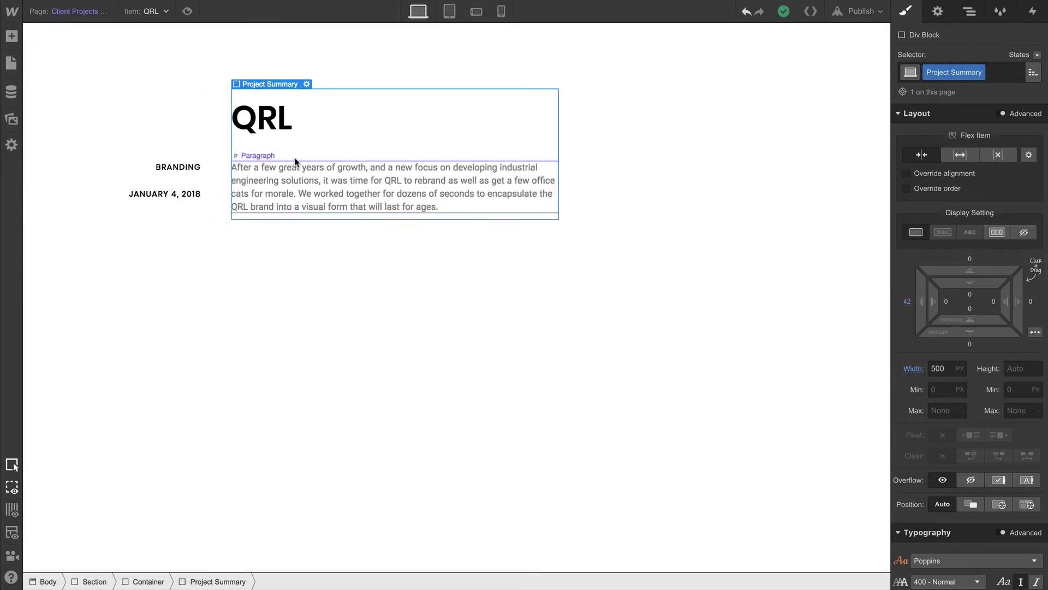
click(188, 179)
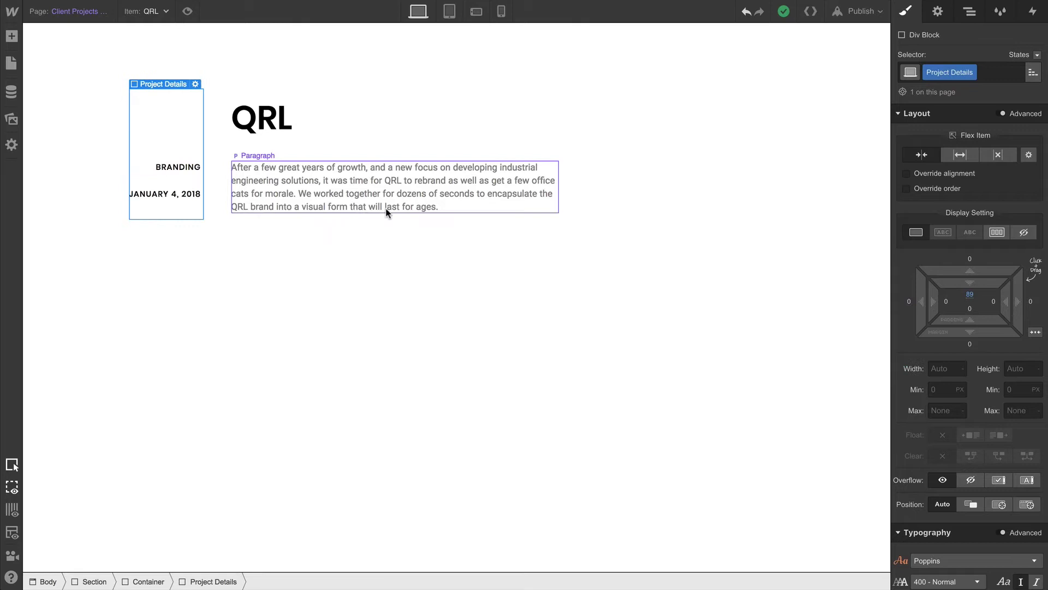
drag(917, 297, 849, 299)
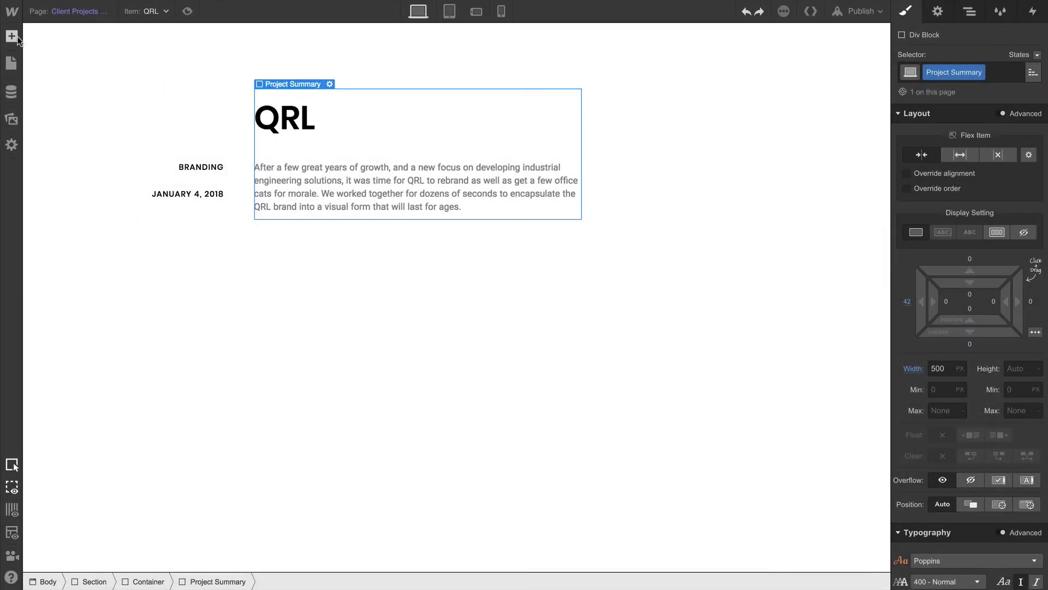
Step: Add a second Div Block below the project text with the Container class
click(12, 37)
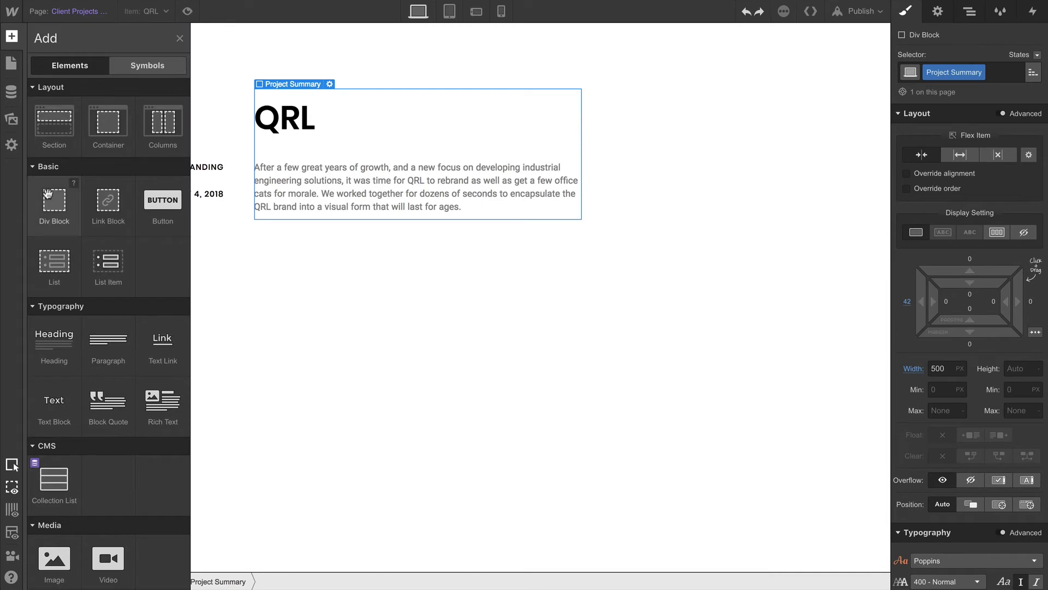
drag(54, 201, 230, 236)
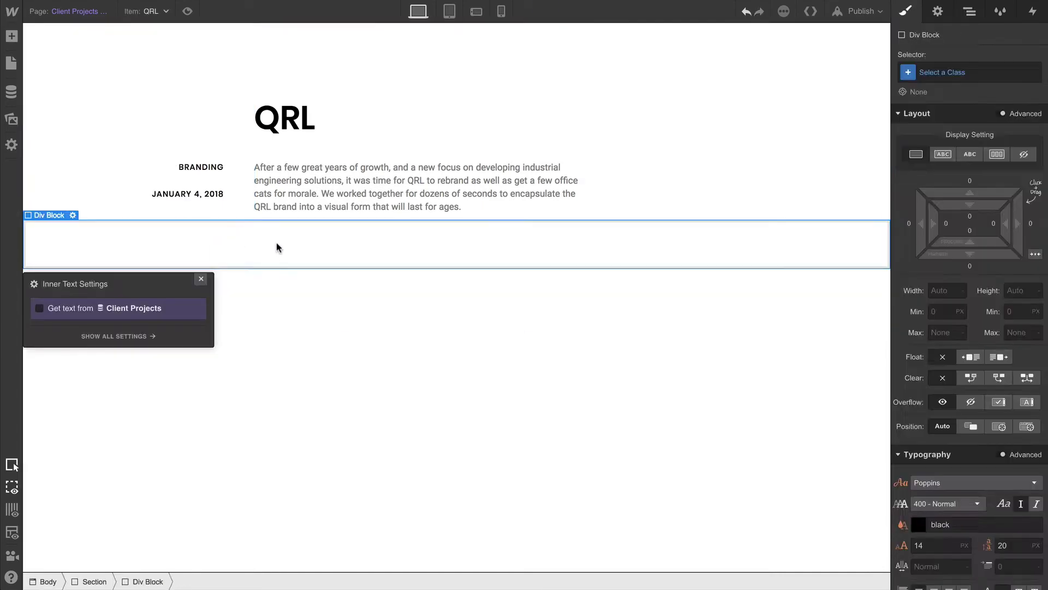
click(973, 70)
click(916, 166)
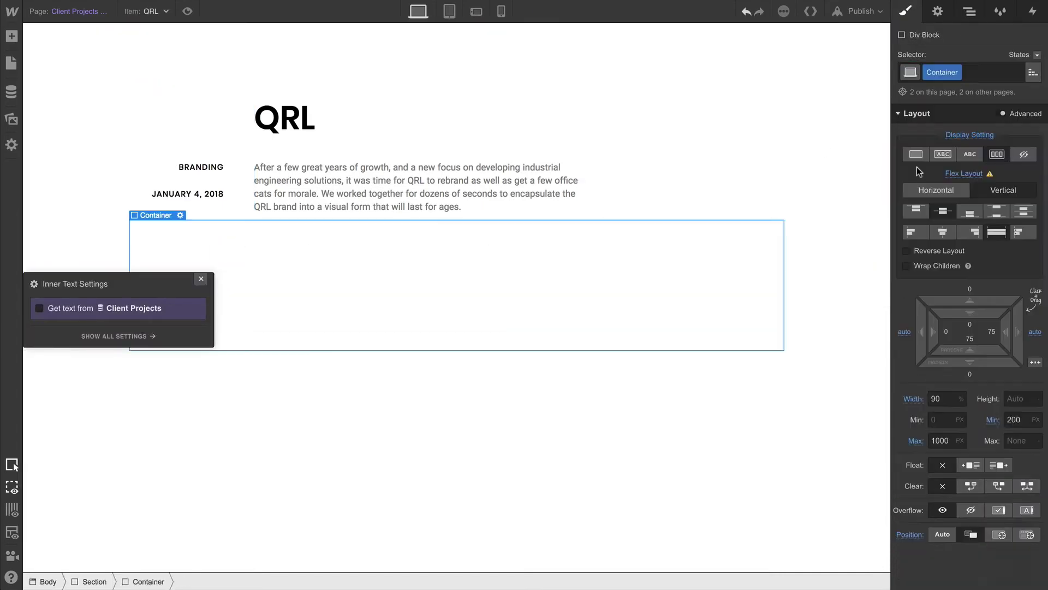
click(206, 279)
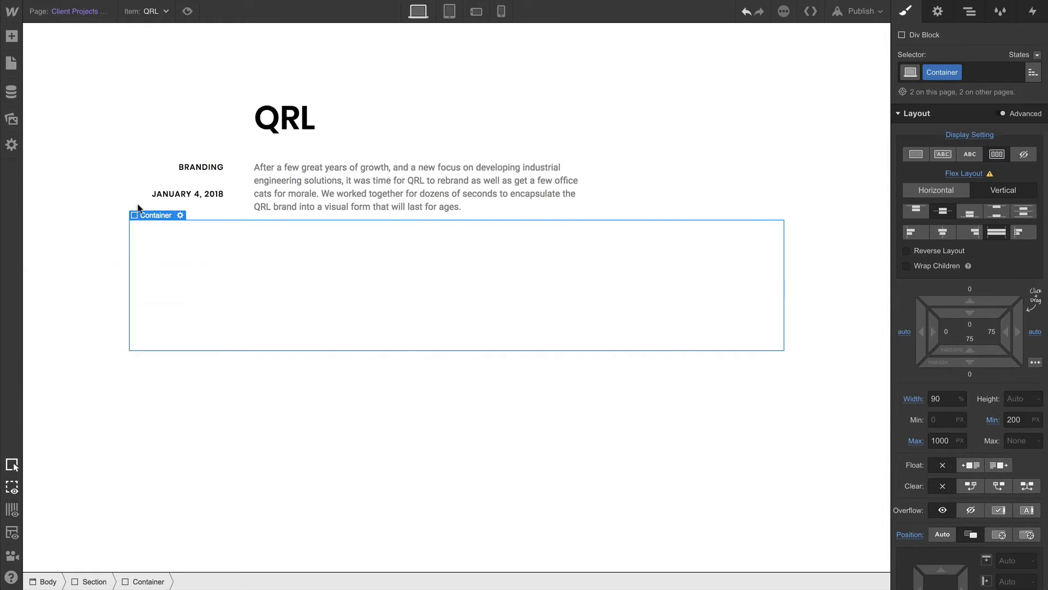
Step: Place an Image in the new container bound to the Client Projects Image field
click(11, 36)
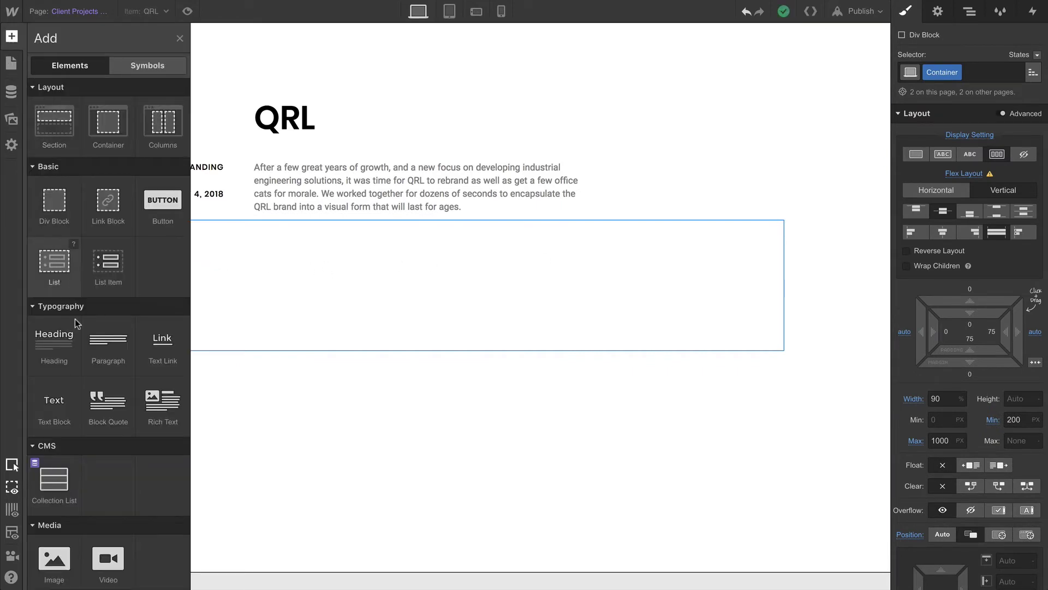
drag(77, 509, 242, 283)
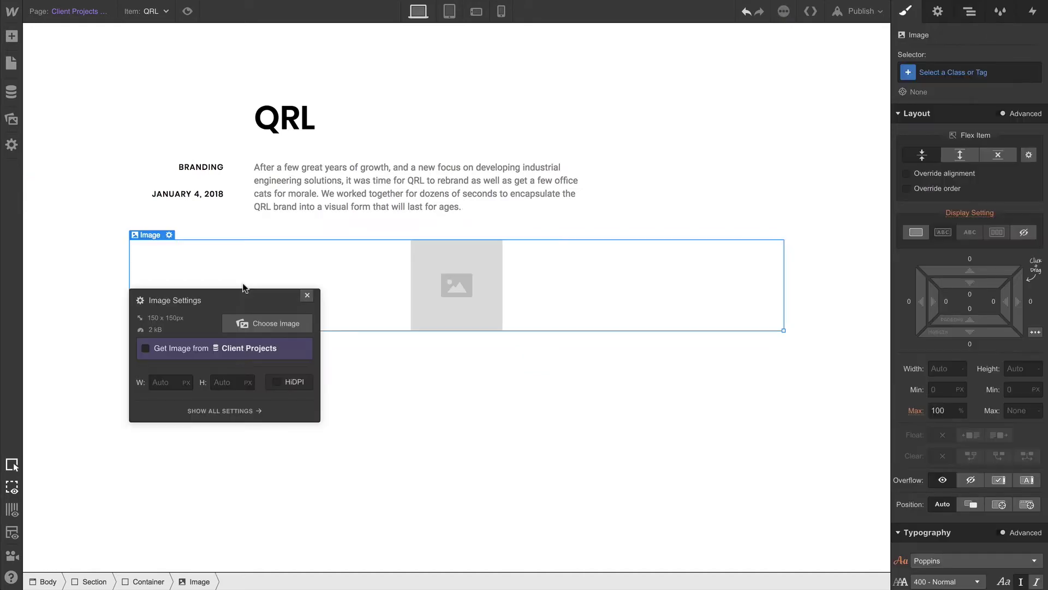
click(185, 344)
click(186, 365)
click(188, 388)
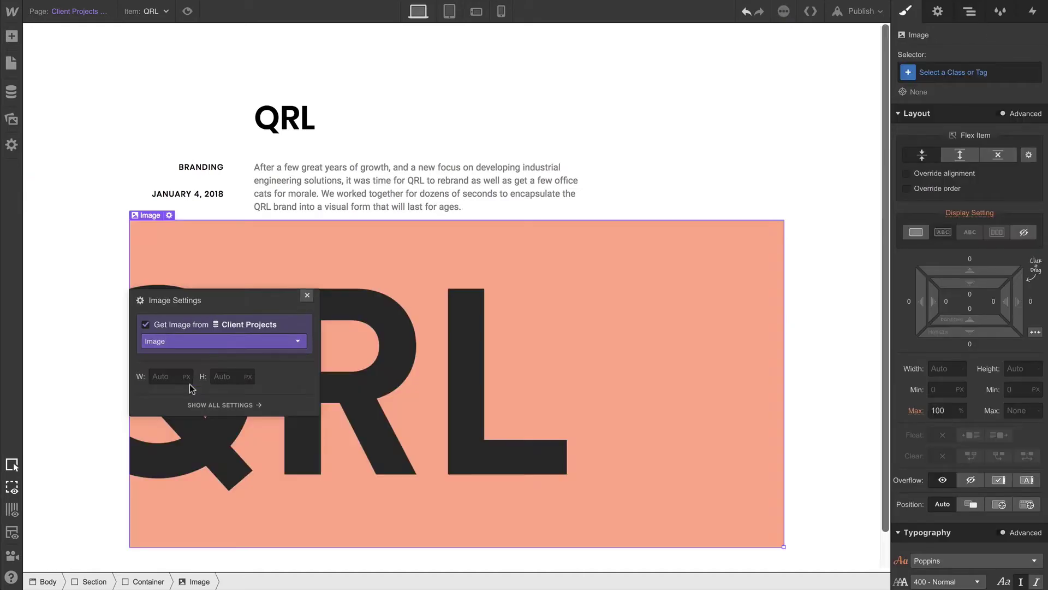
click(307, 296)
scroll(306, 297, down, 1)
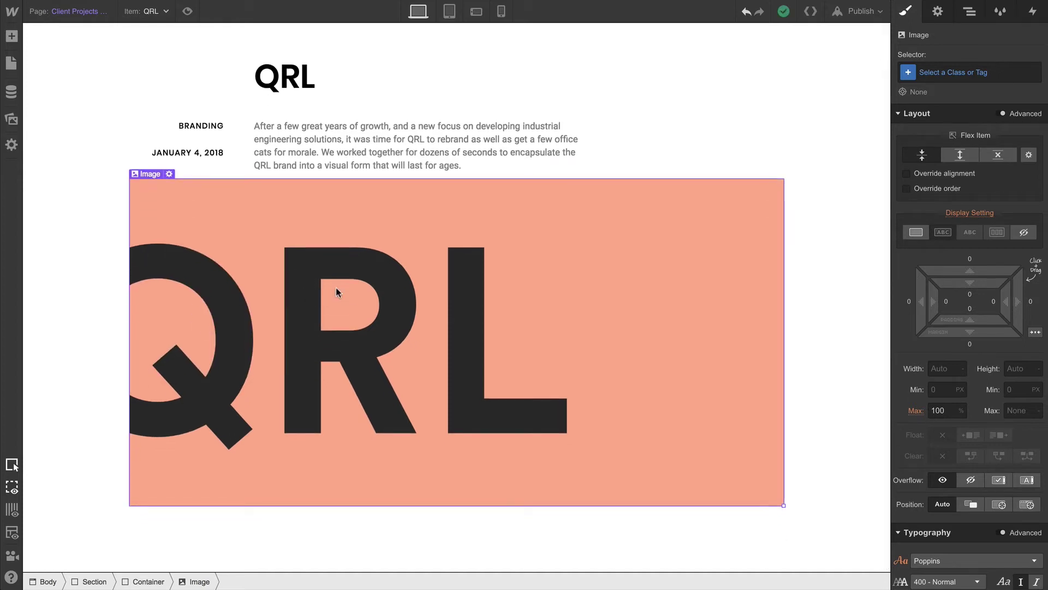
Step: Create a 'Full Project Image' class on the project image
click(935, 74)
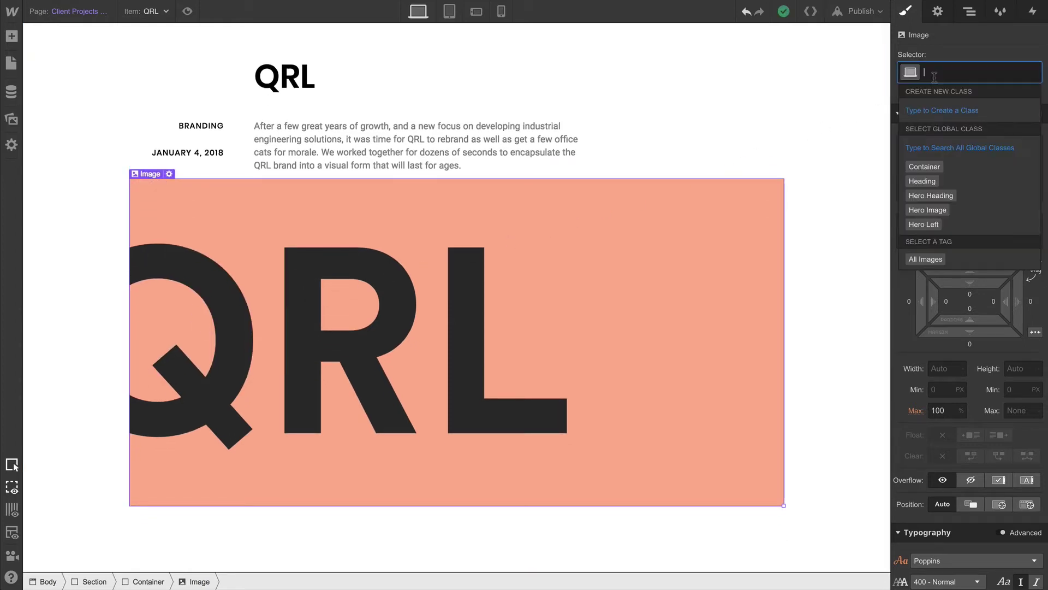
text(Full Project Image)
key(Return)
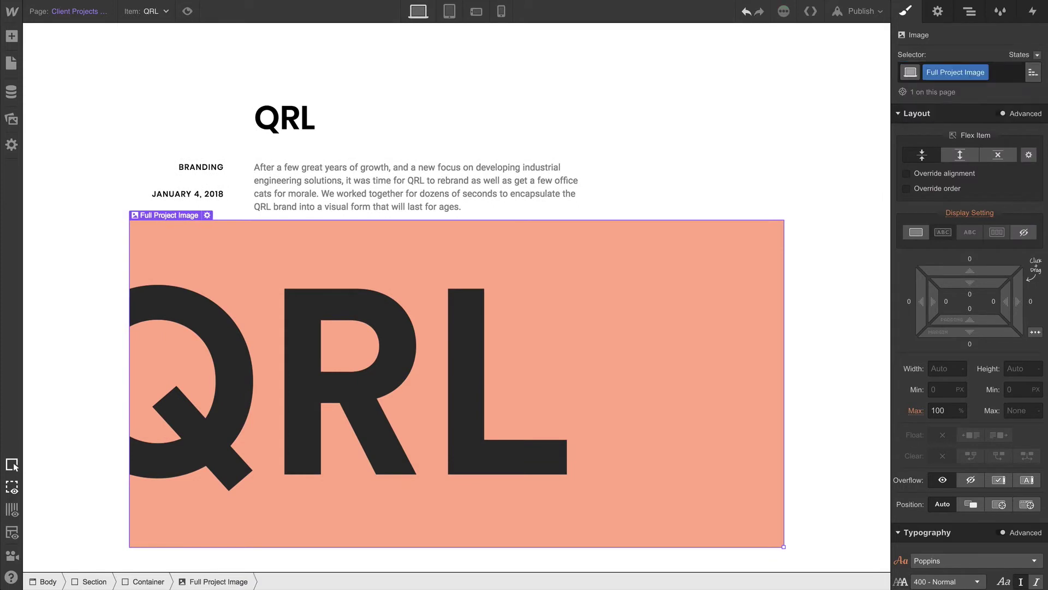
scroll(1008, 234, down, 15)
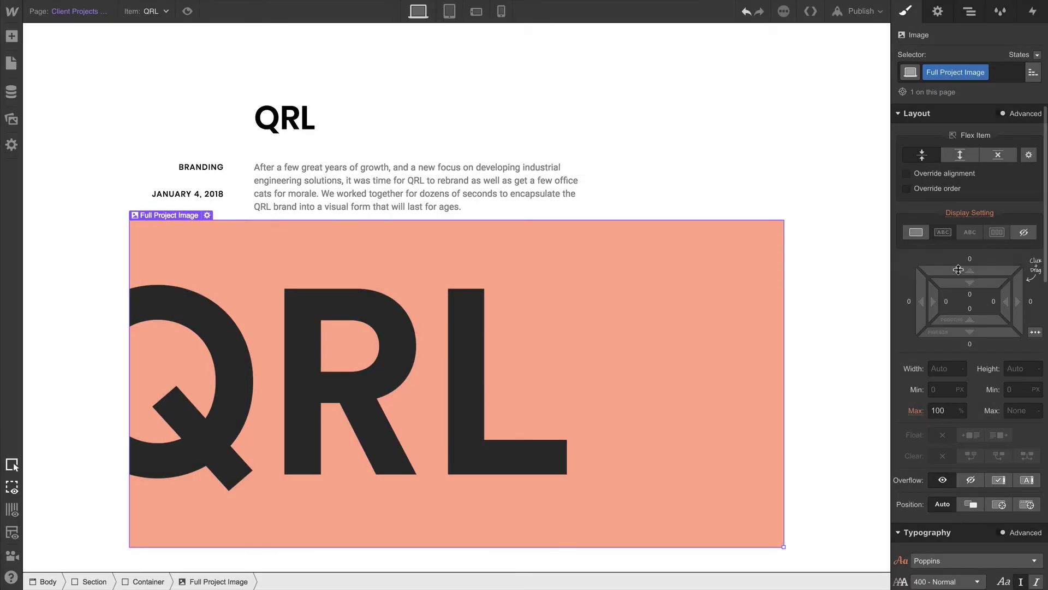
Step: Give the Full Project Image class 73 px margins above and below
drag(970, 271, 961, 203)
scroll(756, 293, down, 2)
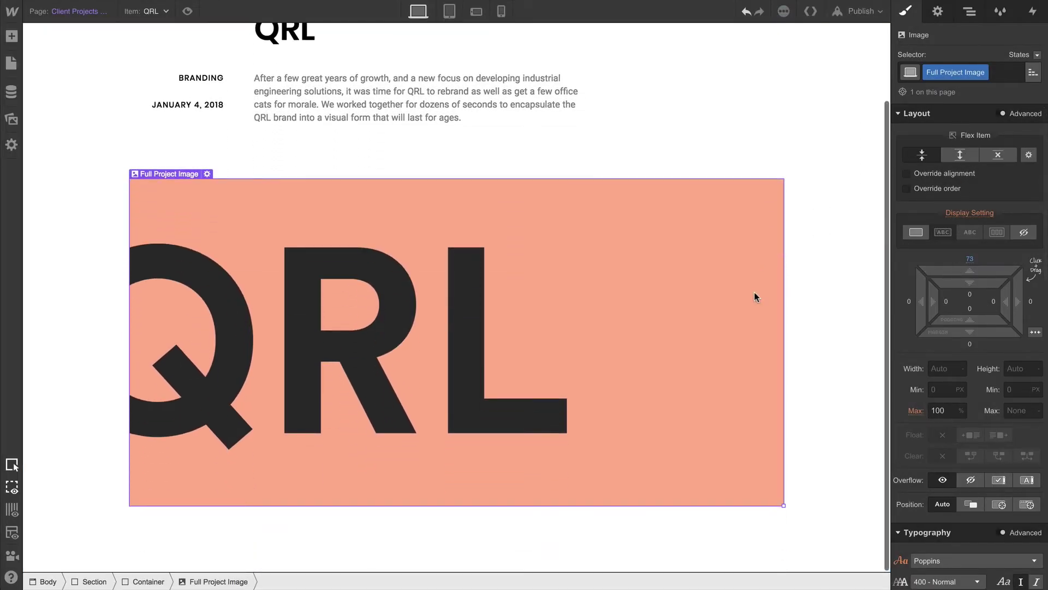
click(969, 344)
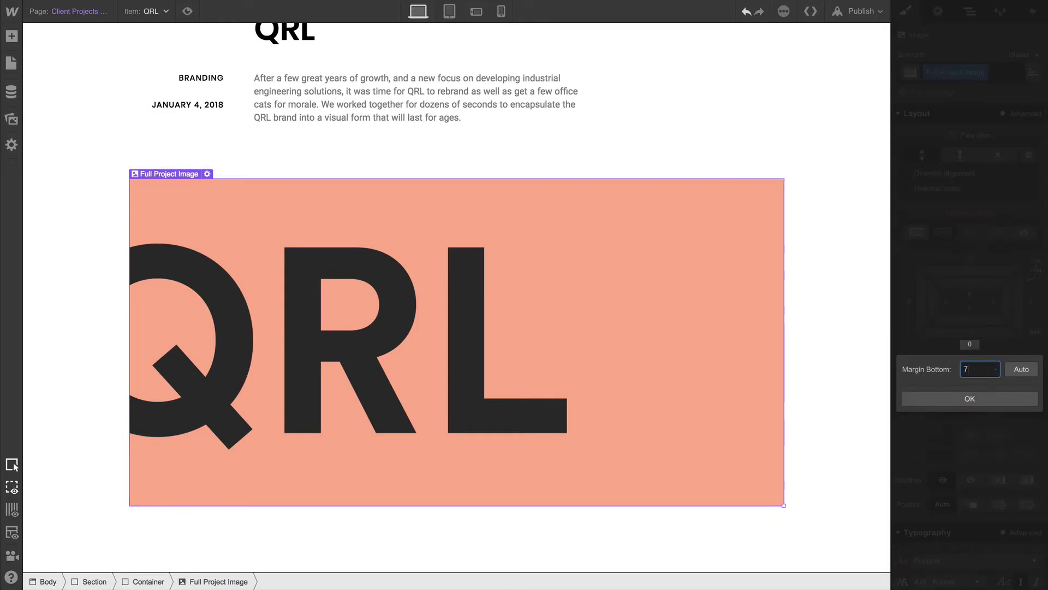
key(Return)
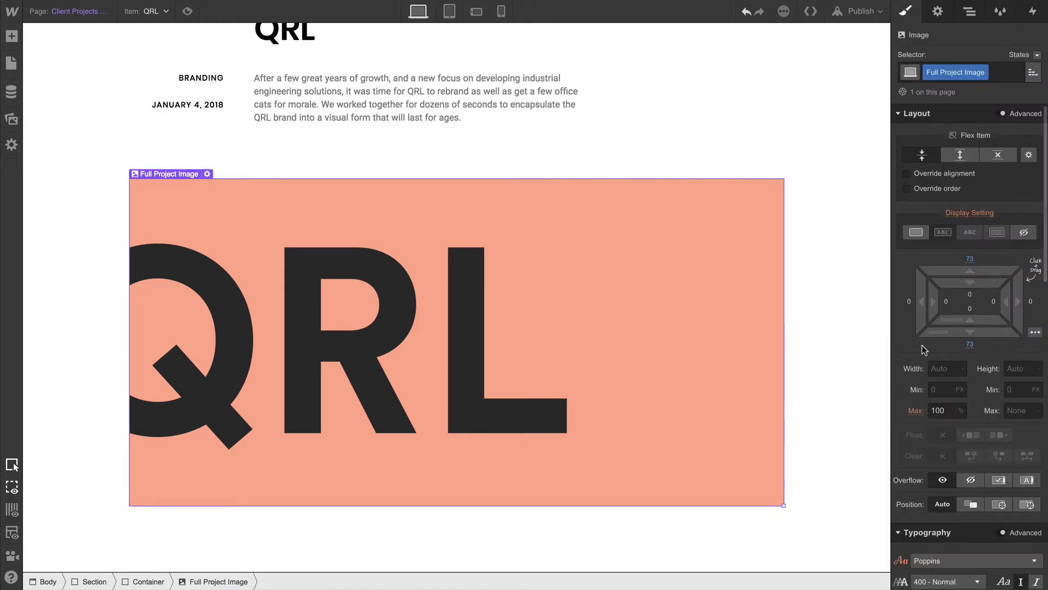
scroll(729, 382, down, 1)
Step: Place a Rich Text Block below the image bound to the Client Projects Project Details field
click(10, 40)
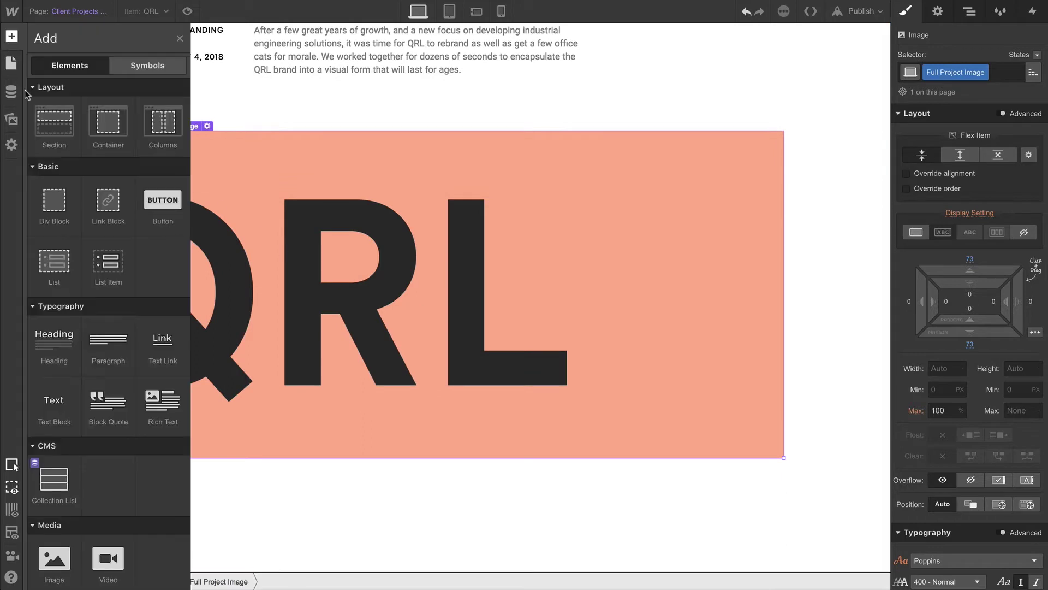
drag(154, 400, 265, 482)
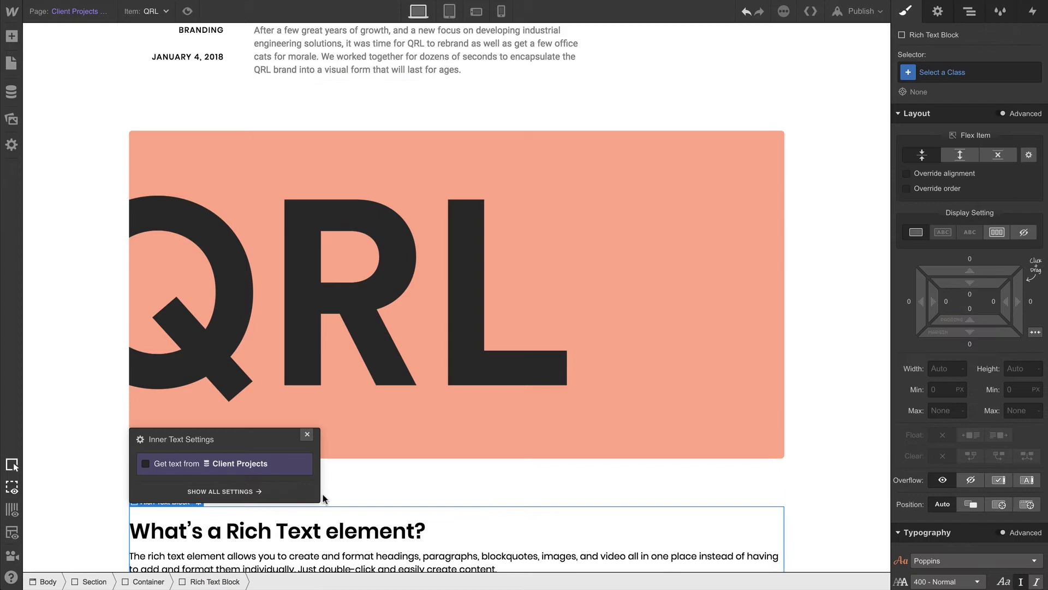
scroll(327, 498, down, 4)
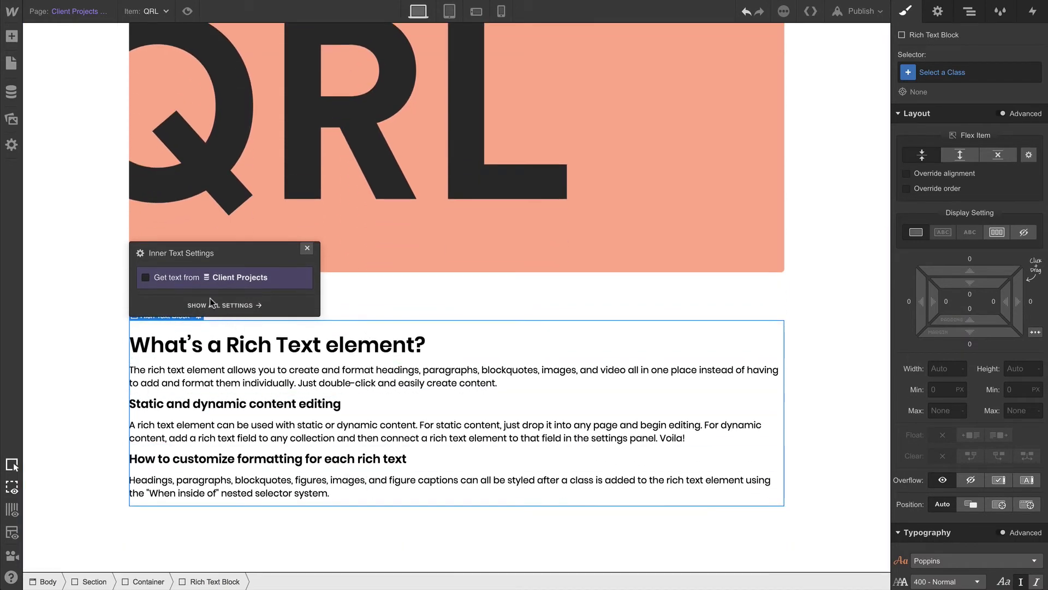
click(195, 293)
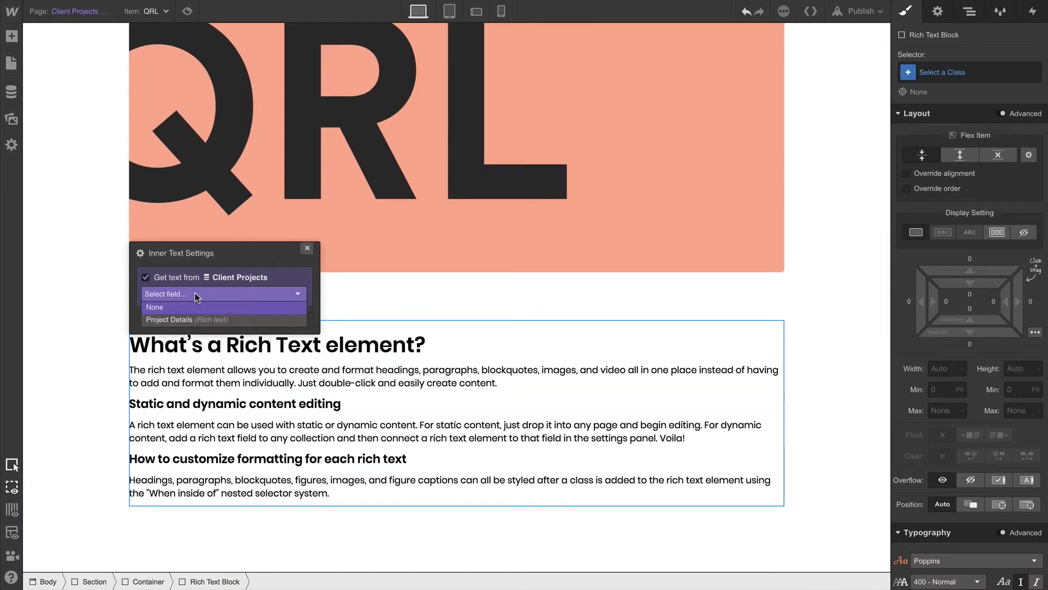
click(198, 319)
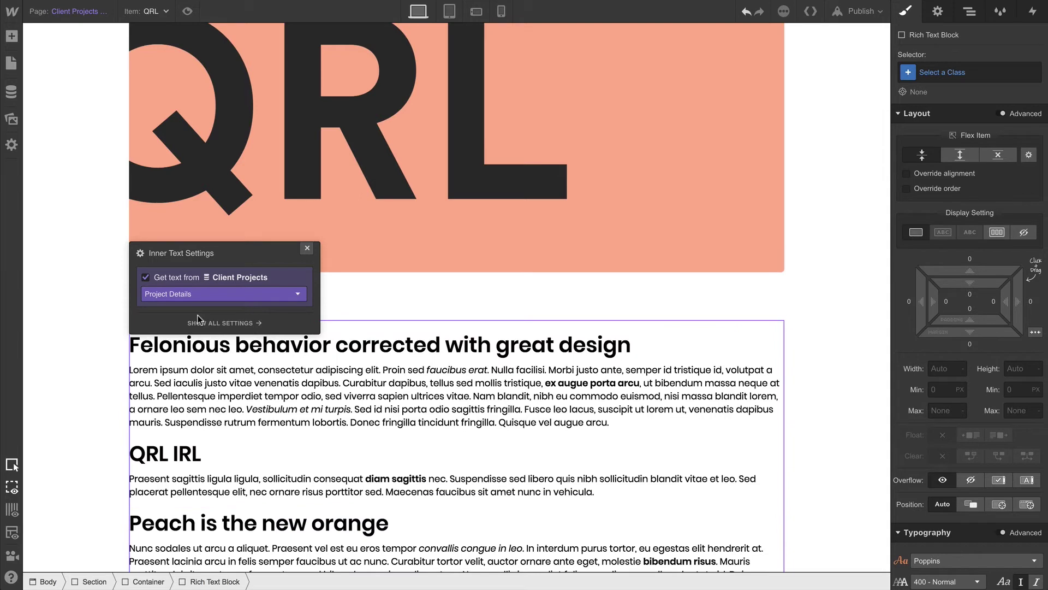
click(305, 248)
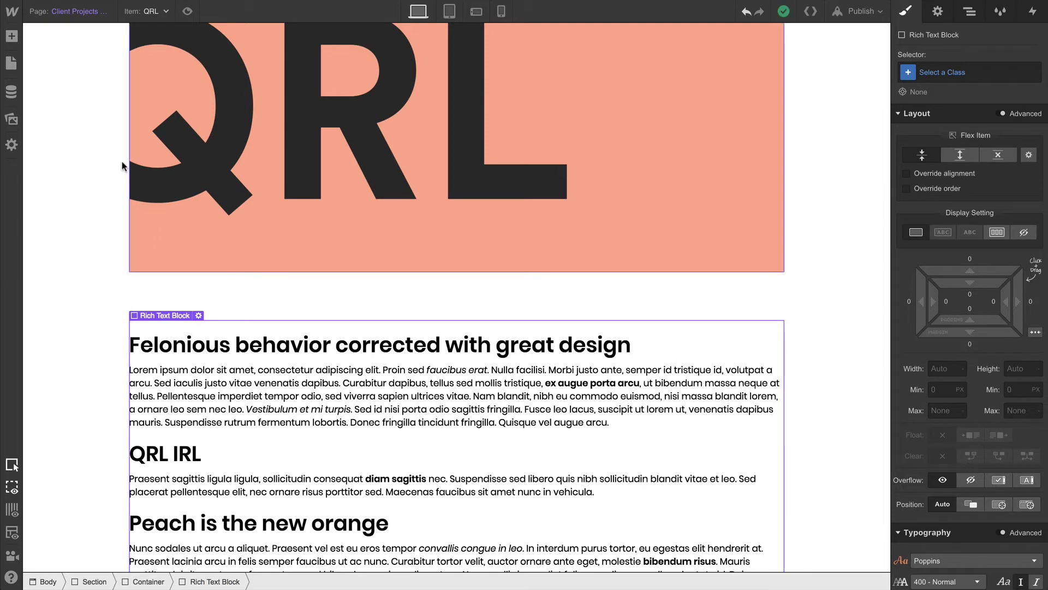
Step: Add a sample paragraph and target the All Paragraphs tag for styling
click(12, 36)
drag(120, 326, 222, 302)
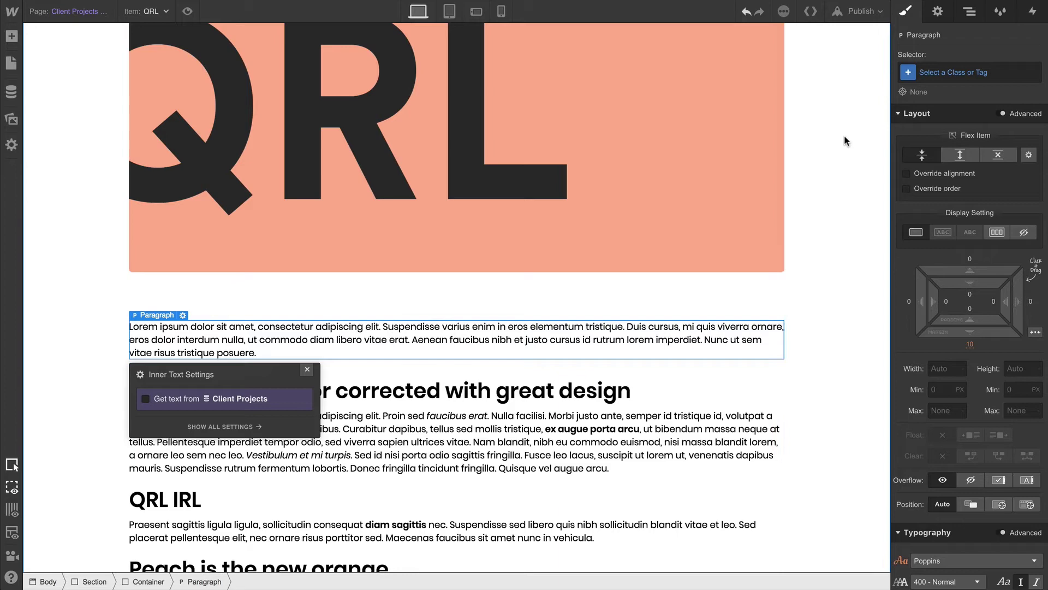
click(953, 72)
click(924, 257)
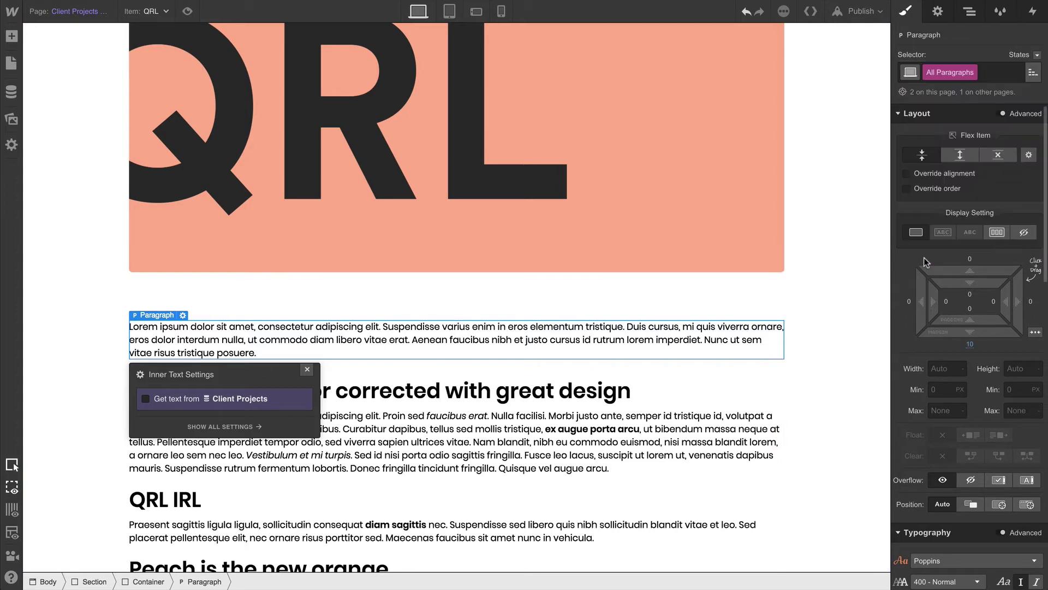
Step: Set all paragraphs to the Roboto font in grey #7c7c7c
scroll(936, 327, down, 5)
click(935, 330)
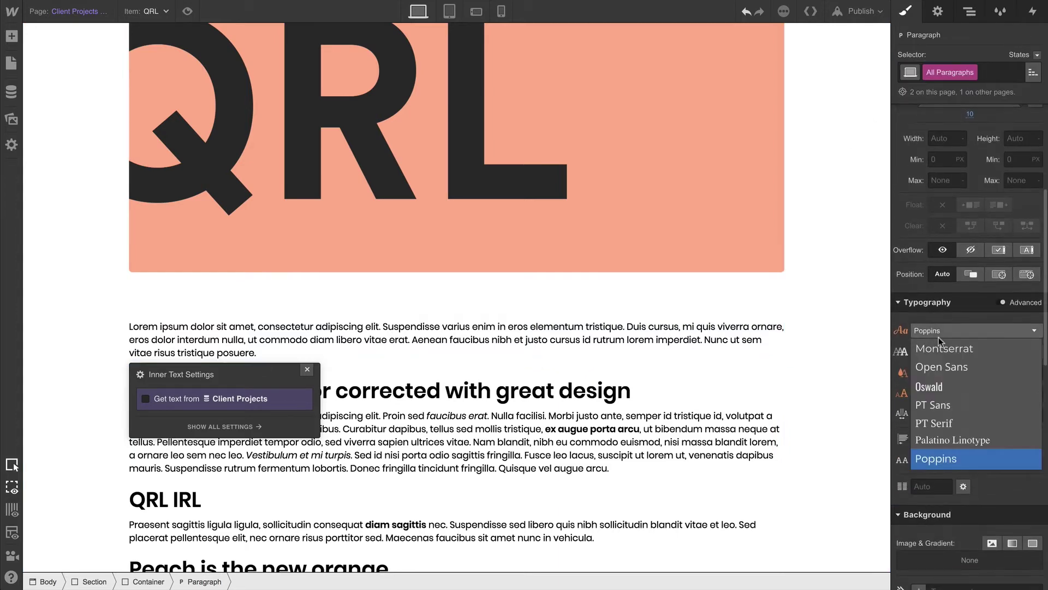
scroll(940, 371, down, 3)
click(947, 416)
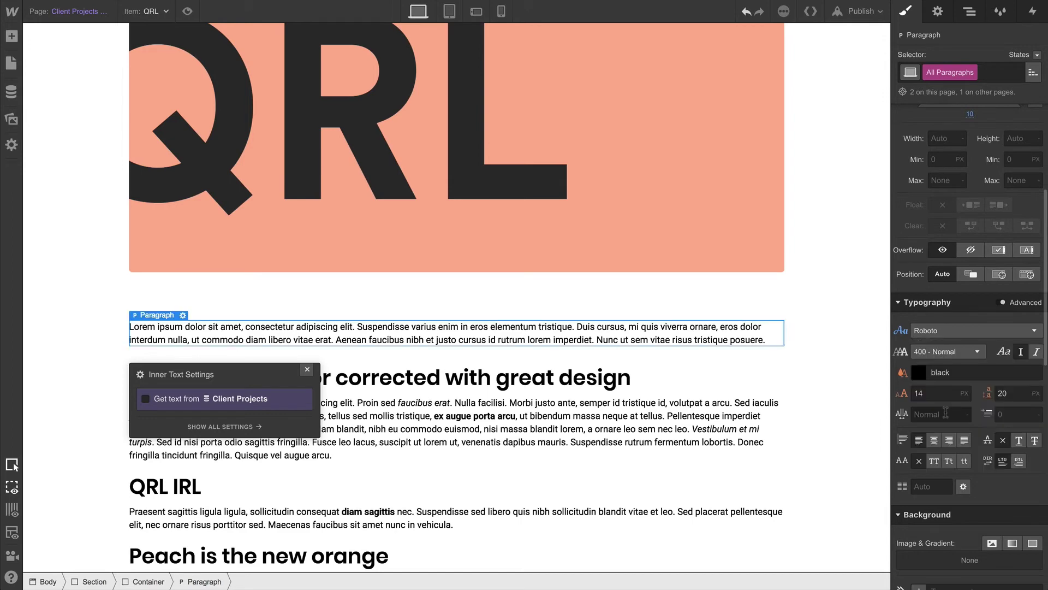
click(919, 372)
click(909, 565)
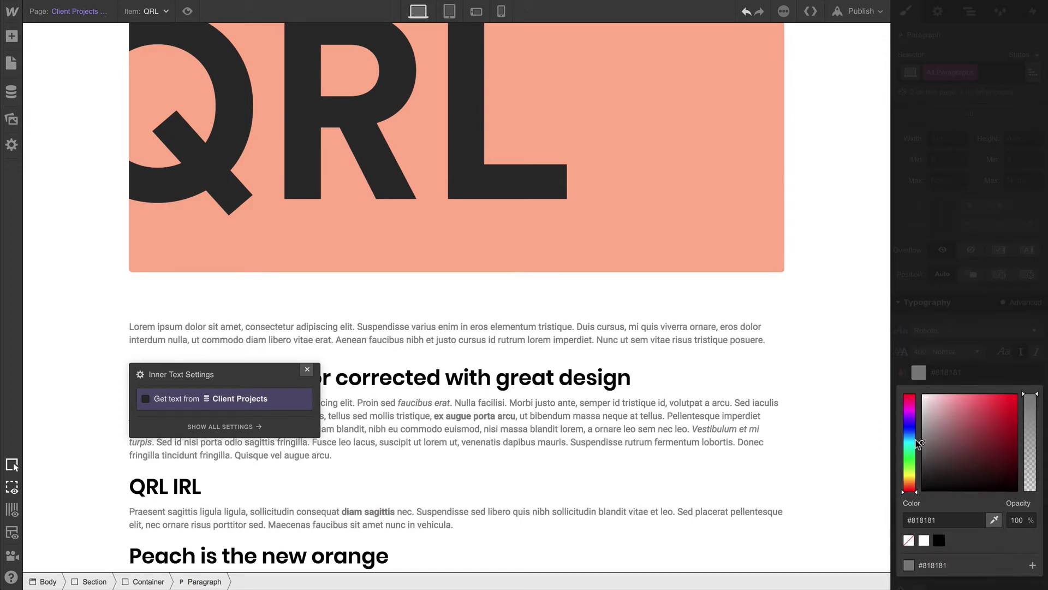
click(946, 361)
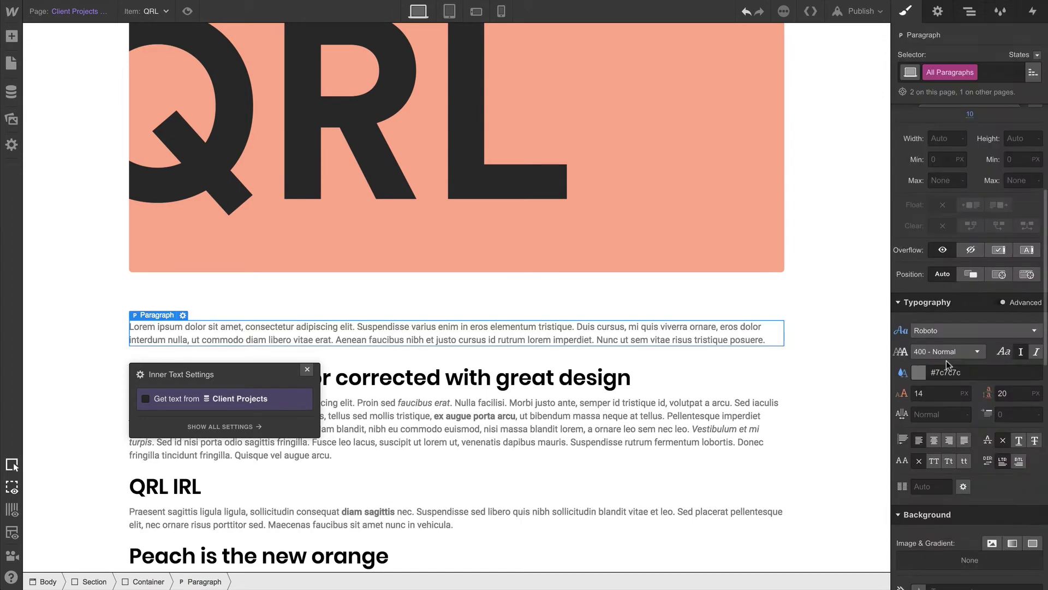
Step: Give all paragraphs a 22 px line height
key(Up)
key(Up)
key(Up)
key(Up)
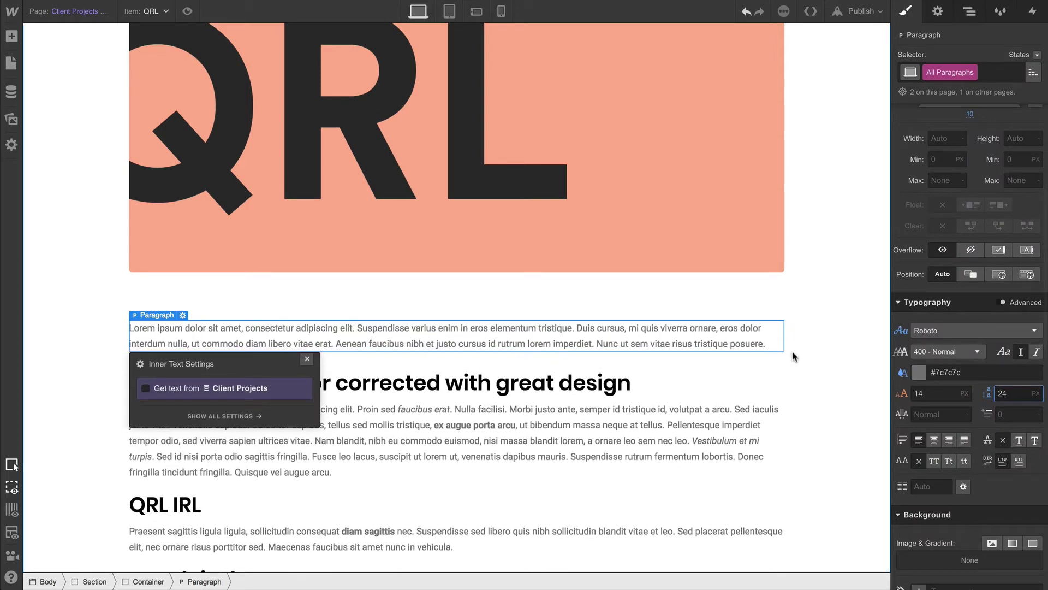
scroll(792, 351, up, 5)
key(Down)
key(Down)
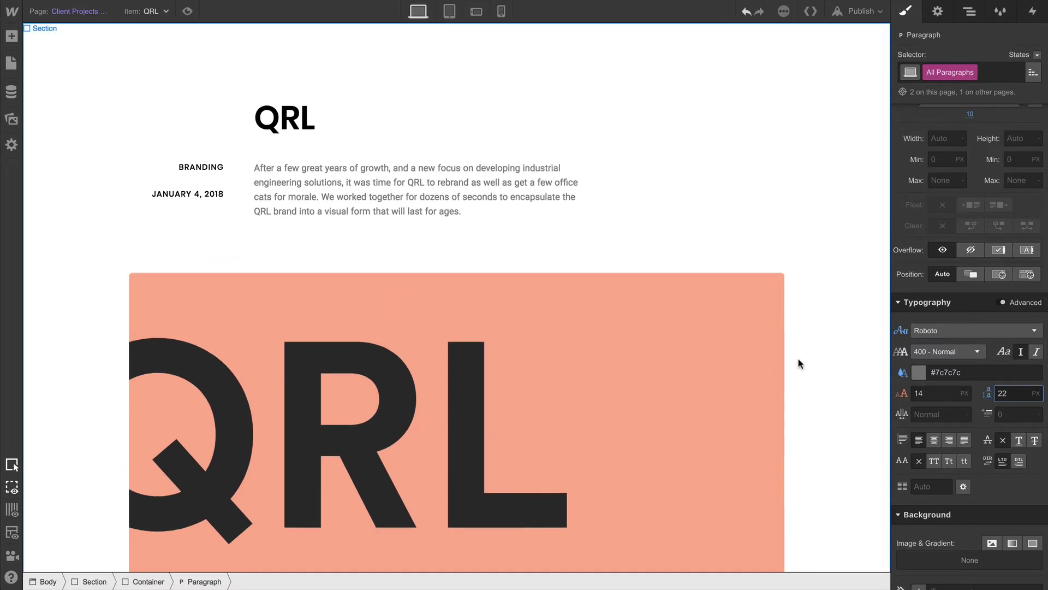
scroll(798, 358, down, 8)
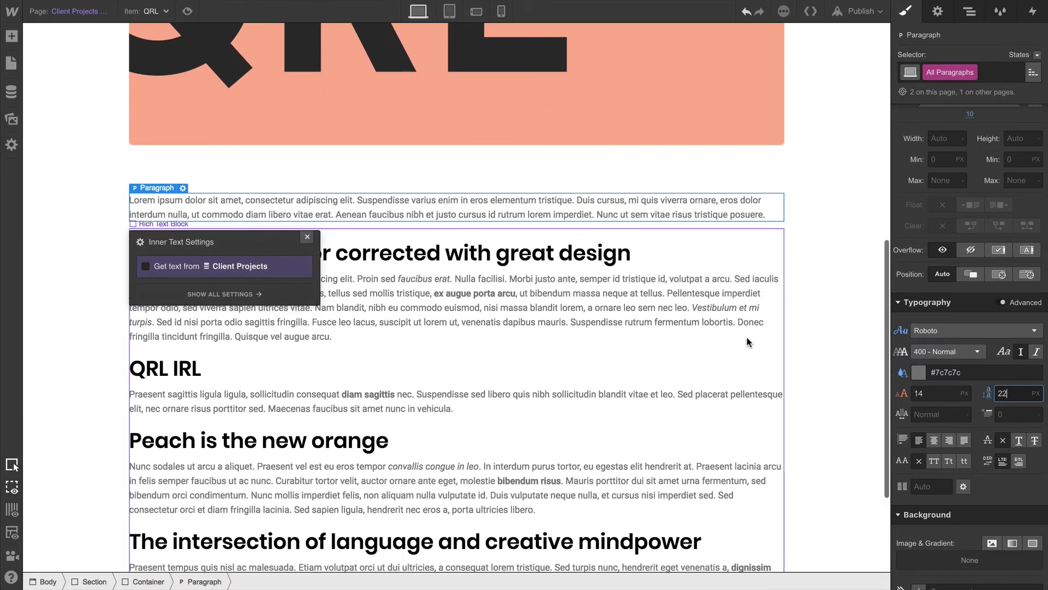
click(307, 237)
Step: Delete the placeholder paragraph and preview the Wolfdew, then the Prism, project item
key(Delete)
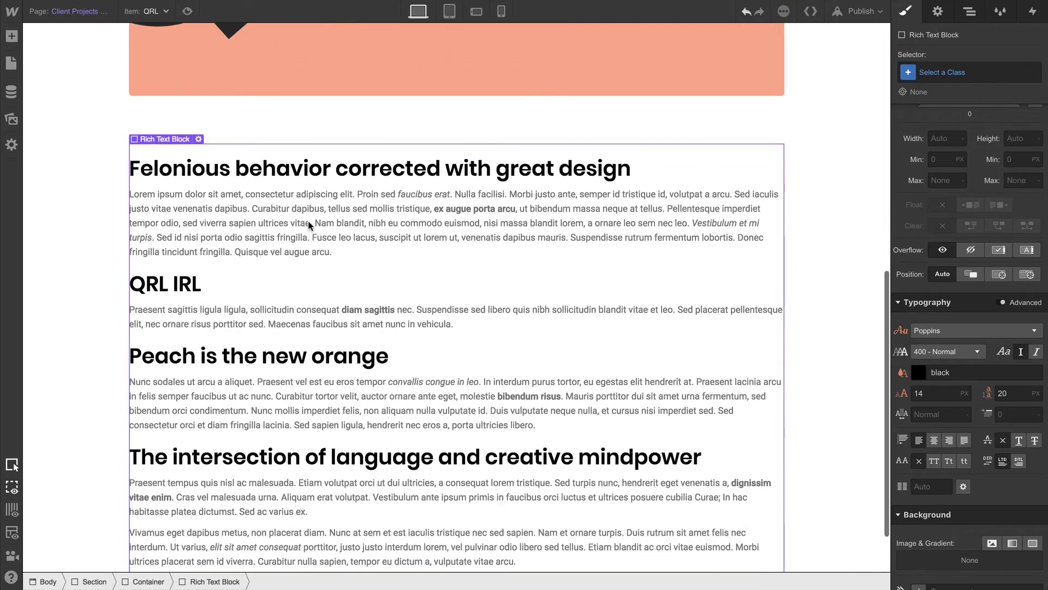
scroll(303, 218, up, 10)
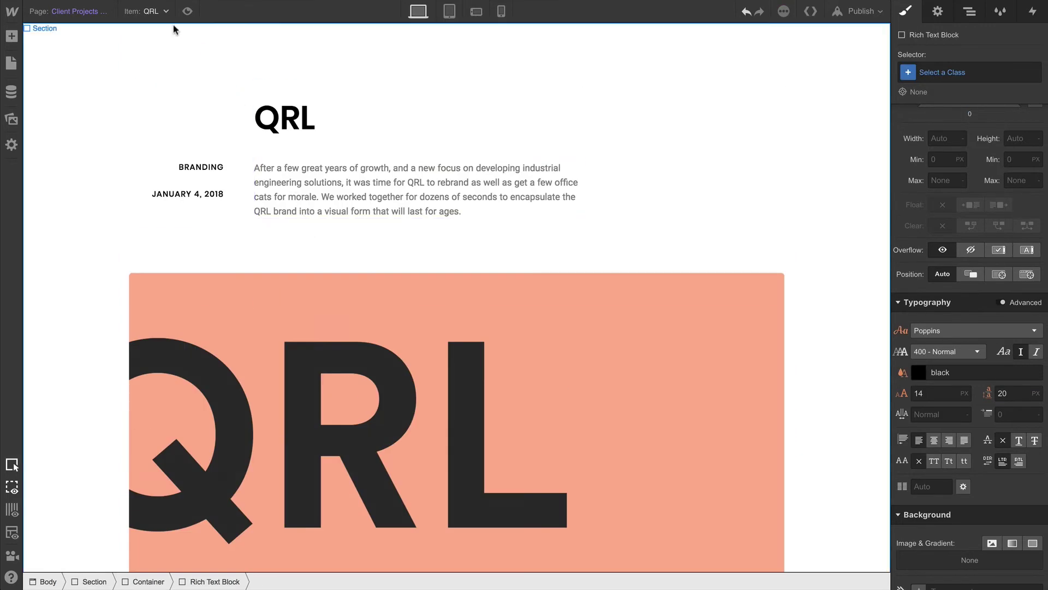
click(162, 13)
click(173, 69)
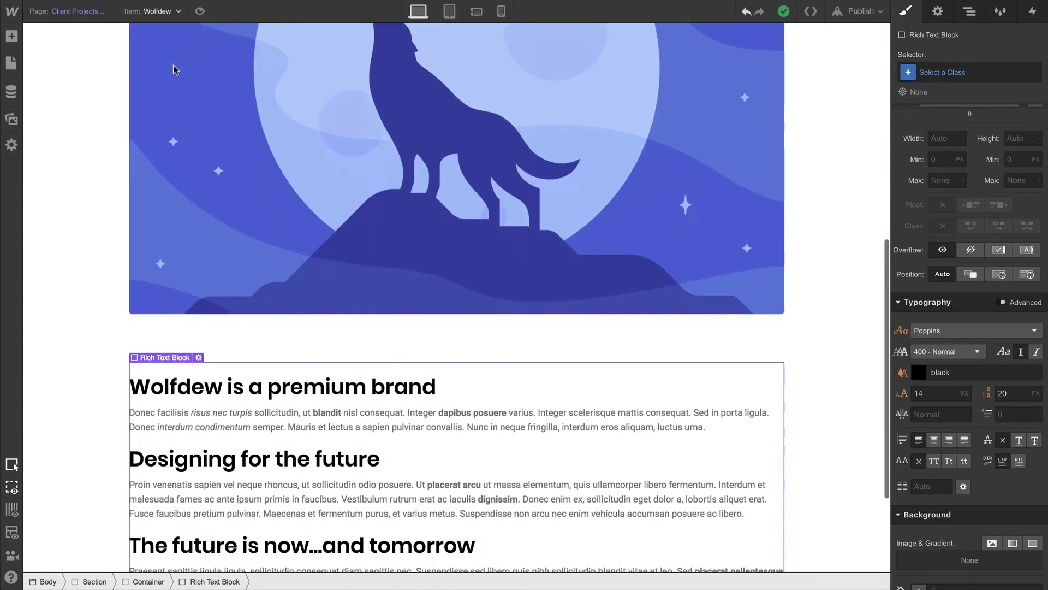
scroll(173, 69, up, 10)
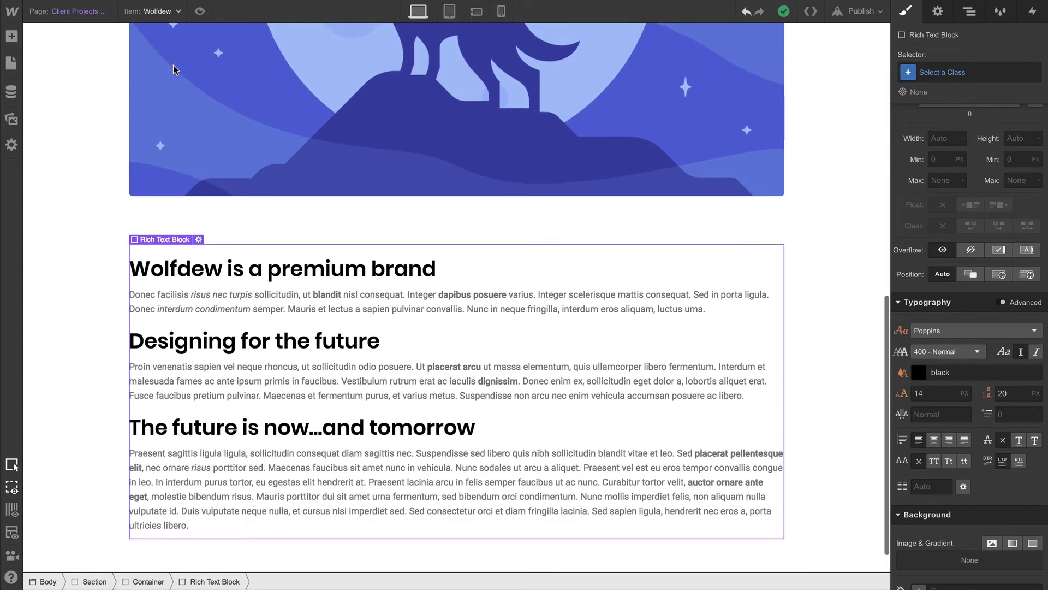
click(164, 19)
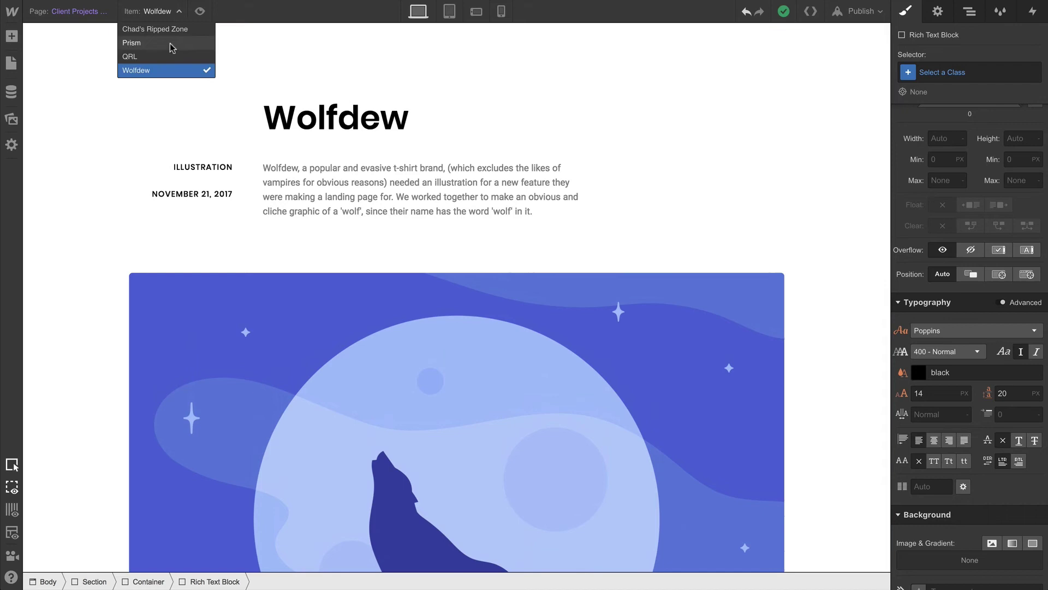
click(169, 44)
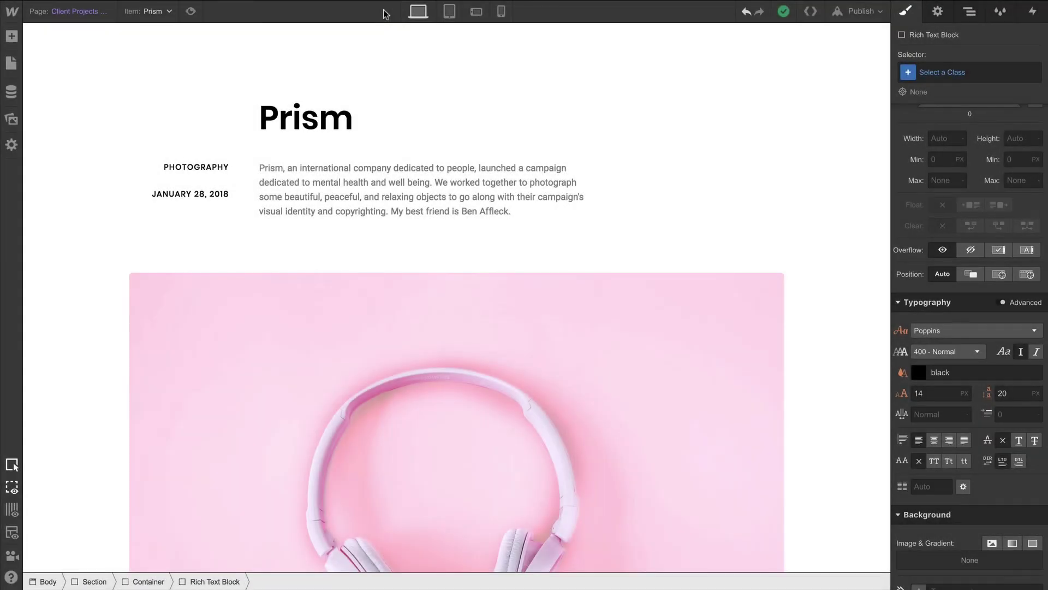
Step: In tablet view, set the details-and-summary container's flex layout to vertical
click(450, 11)
click(473, 12)
click(495, 13)
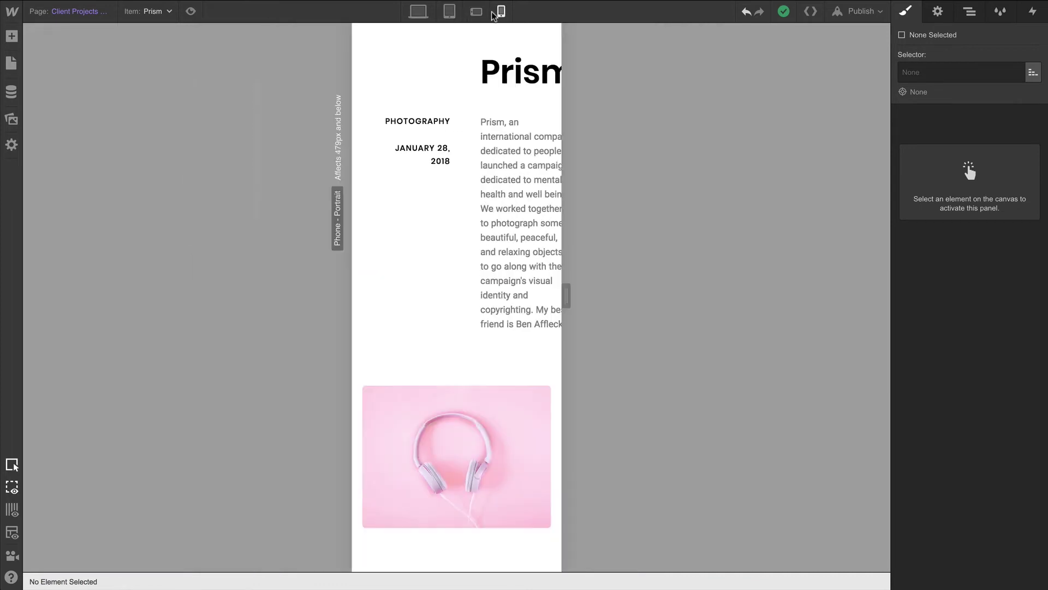
click(450, 12)
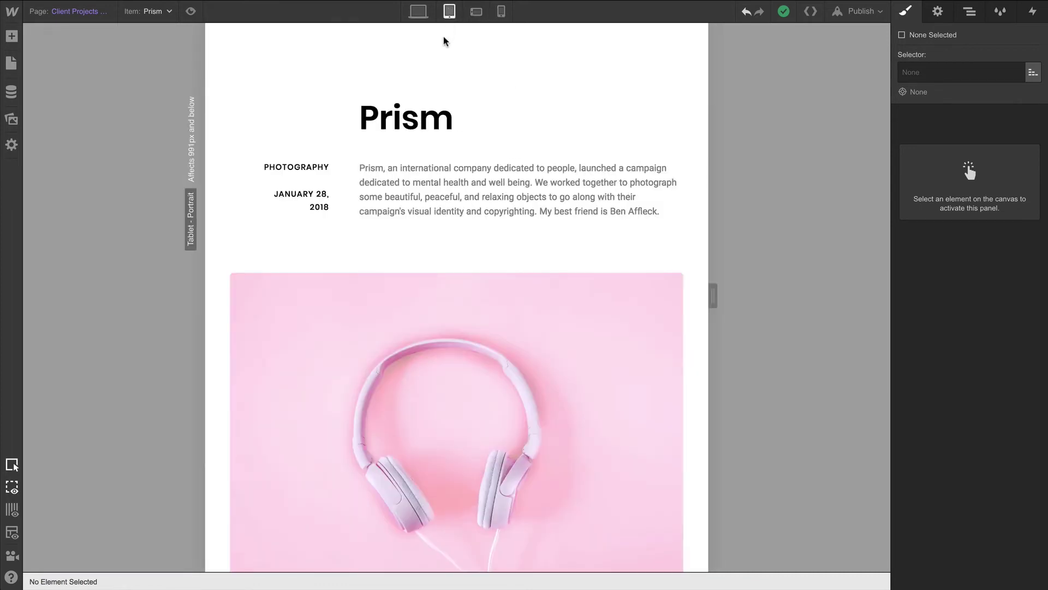
click(424, 146)
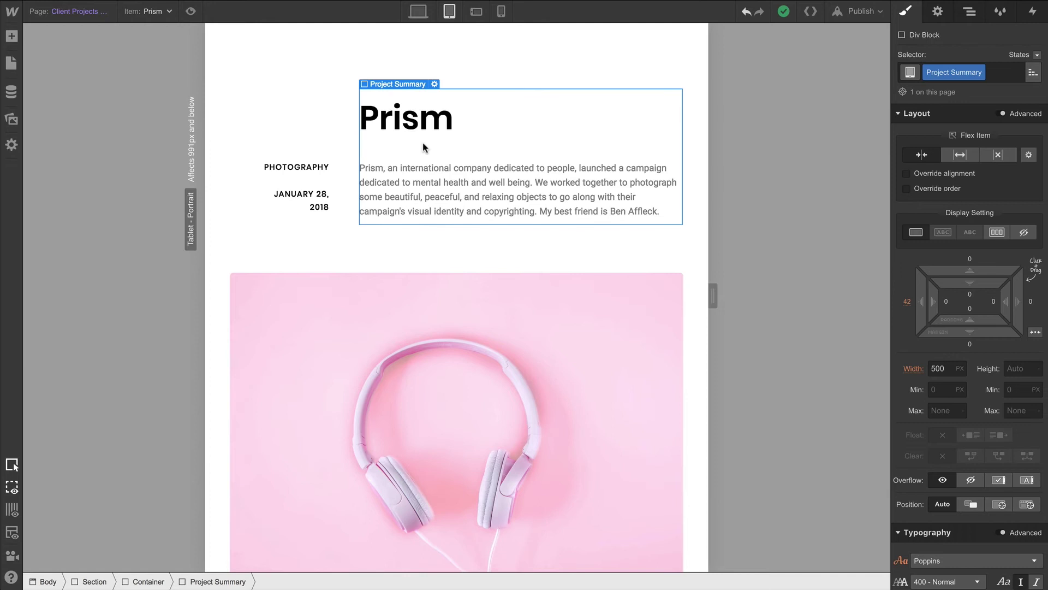
click(356, 146)
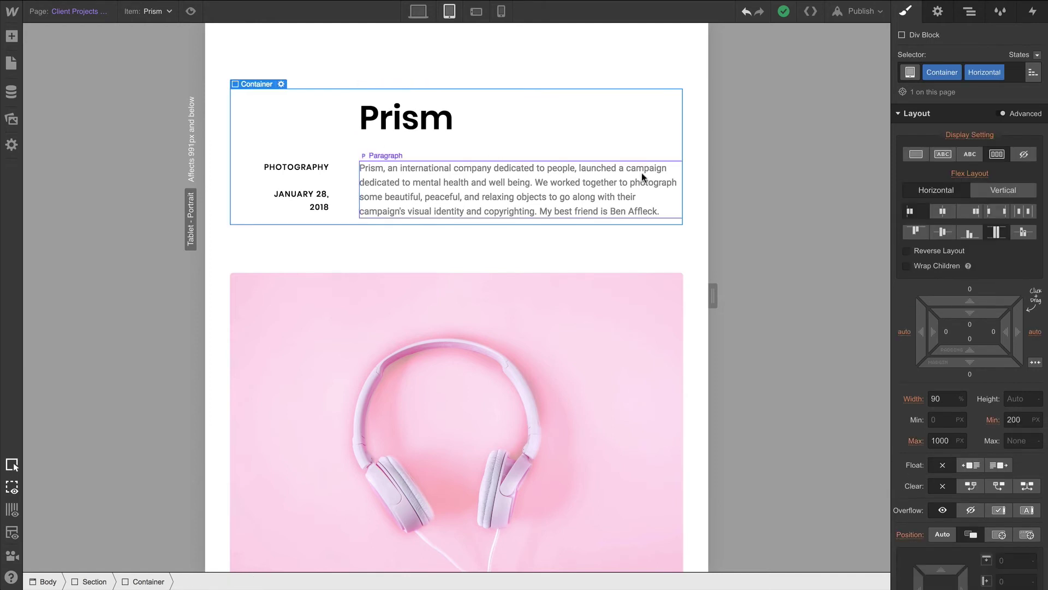
click(977, 189)
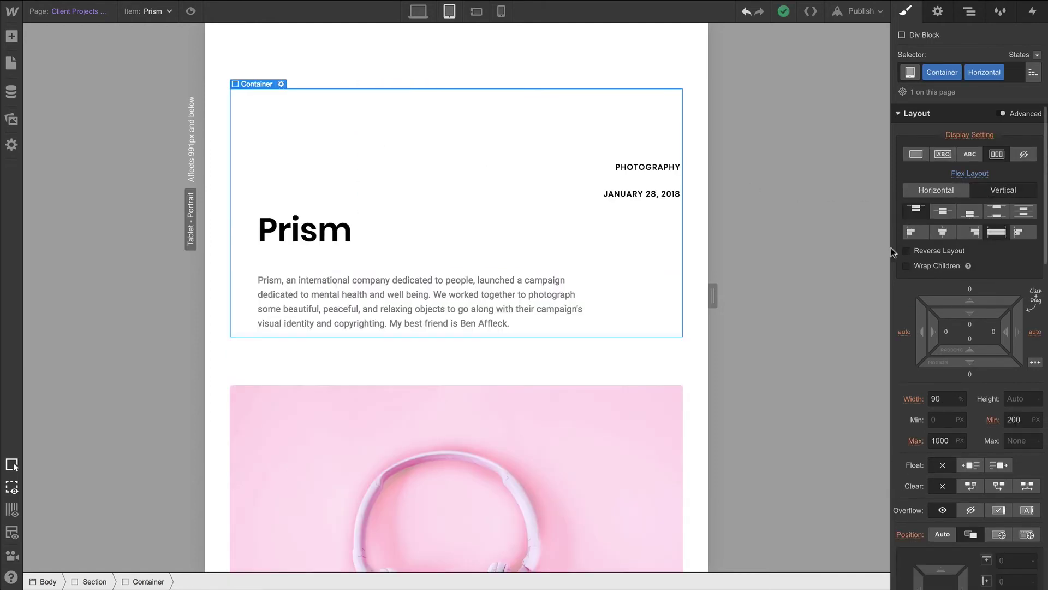
Step: Set the Project Details left margin and top padding to 0
click(404, 143)
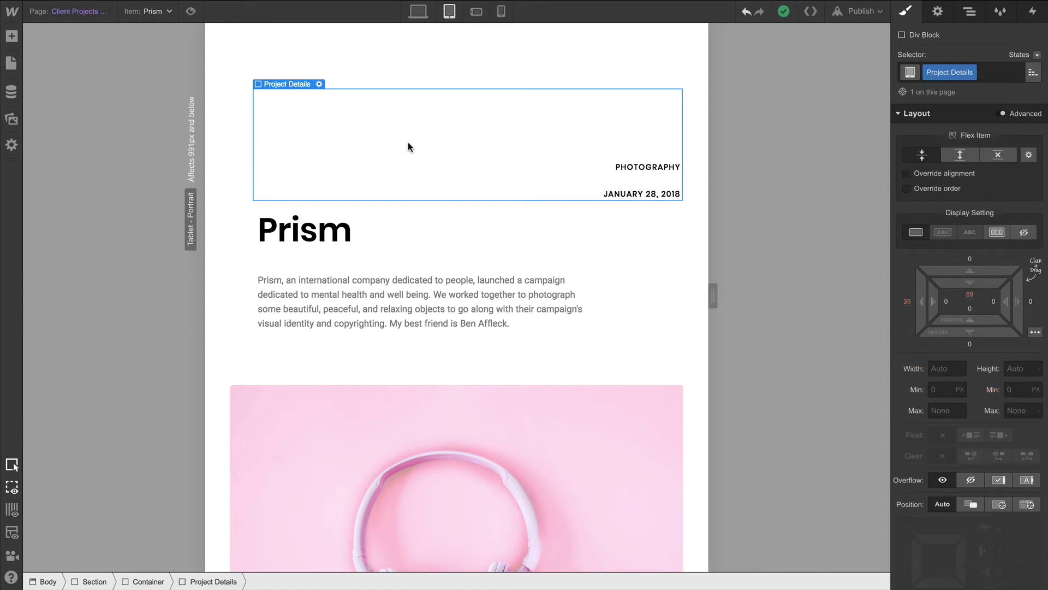
click(906, 302)
text(0)
key(Return)
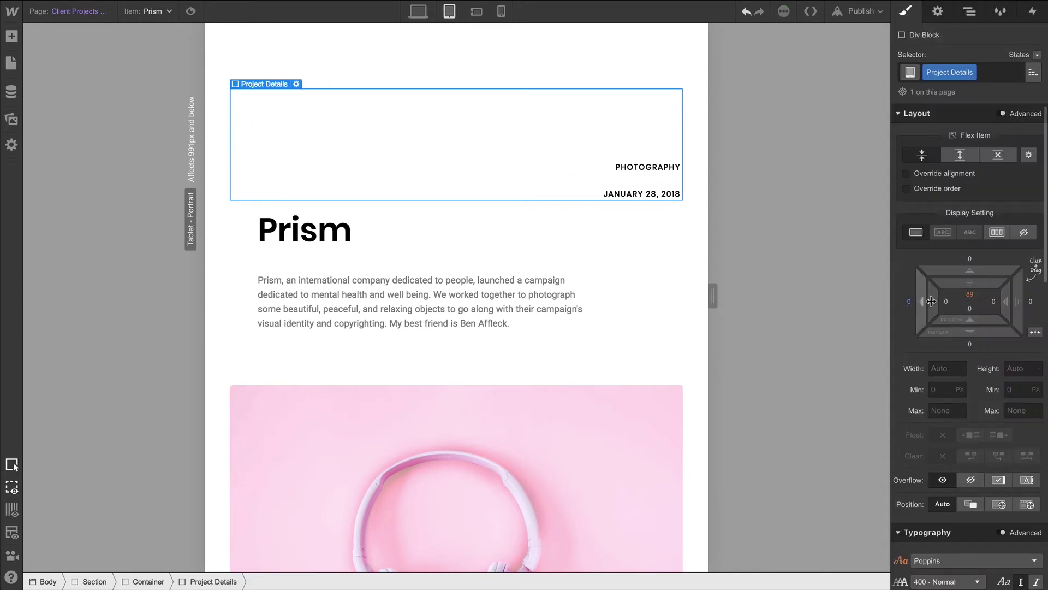
click(970, 295)
key(Return)
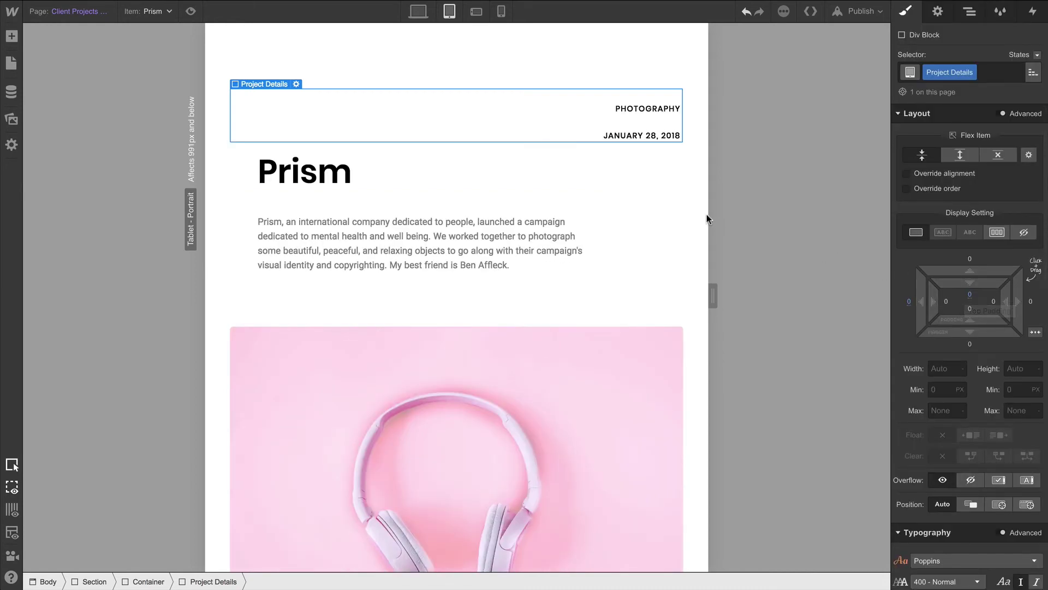
Step: Reduce the section's top and bottom padding to 40 on tablet
click(555, 66)
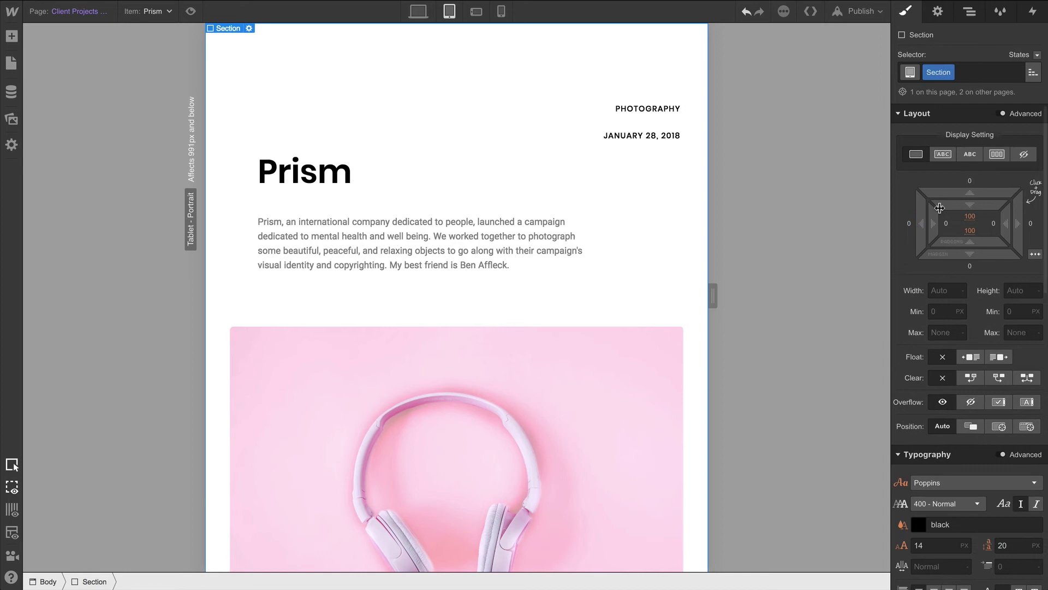
drag(965, 206, 964, 88)
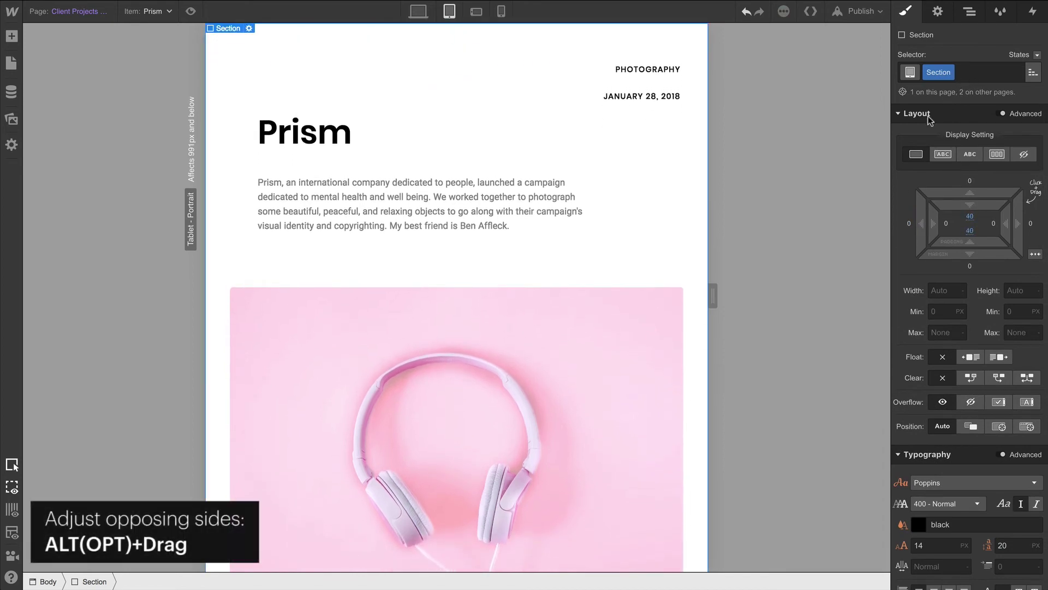
mouse_move(715, 295)
mouse_down()
mouse_move(690, 293)
mouse_move(814, 295)
mouse_move(707, 294)
mouse_up()
Step: Give Project Summary a 0 left margin and 100% width
click(506, 162)
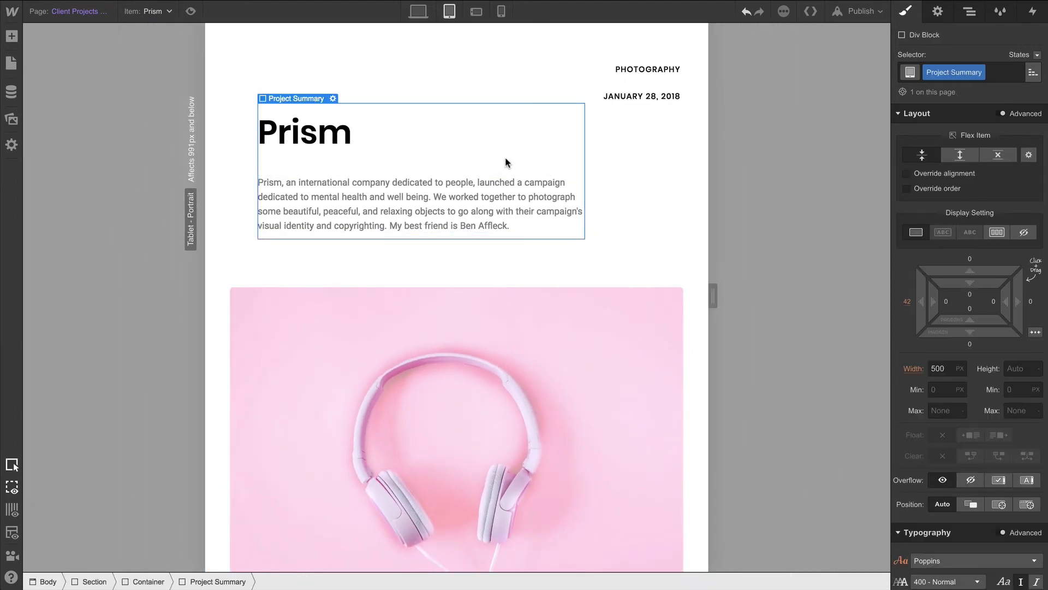
click(905, 303)
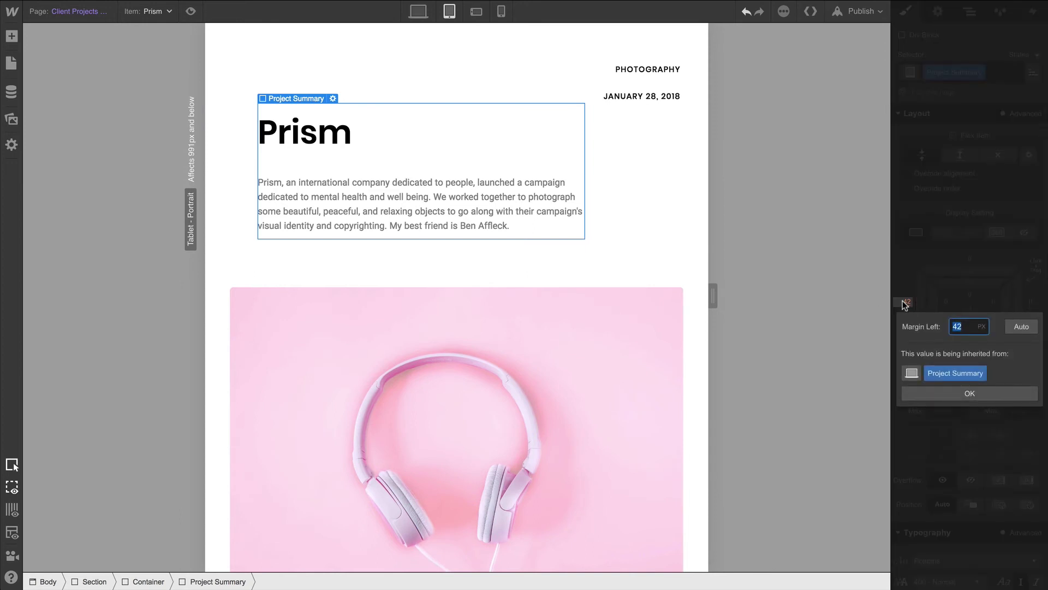
key(Return)
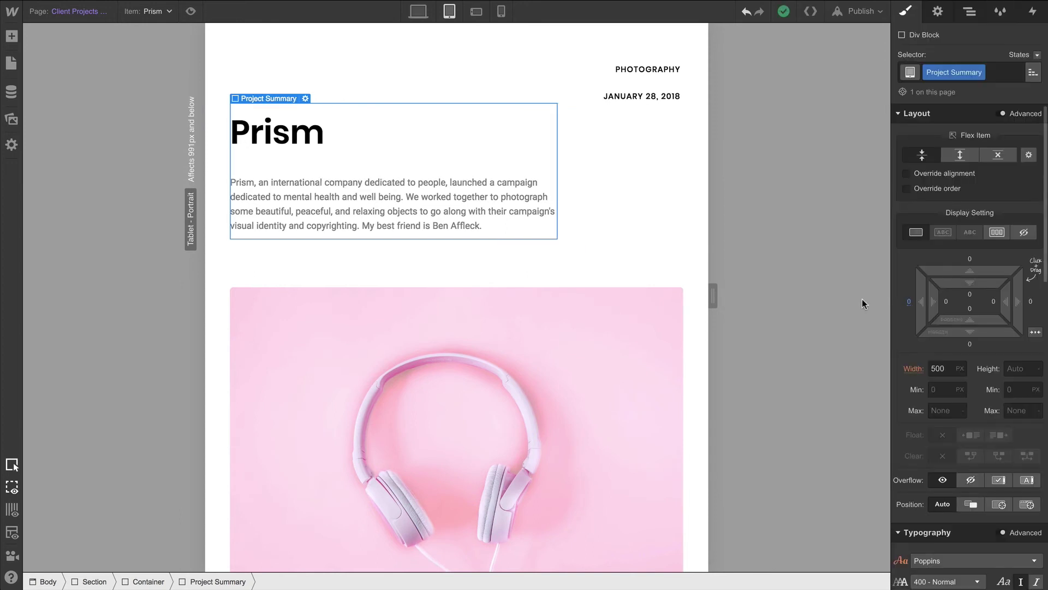
mouse_move(712, 291)
drag(712, 290, 679, 297)
key(Return)
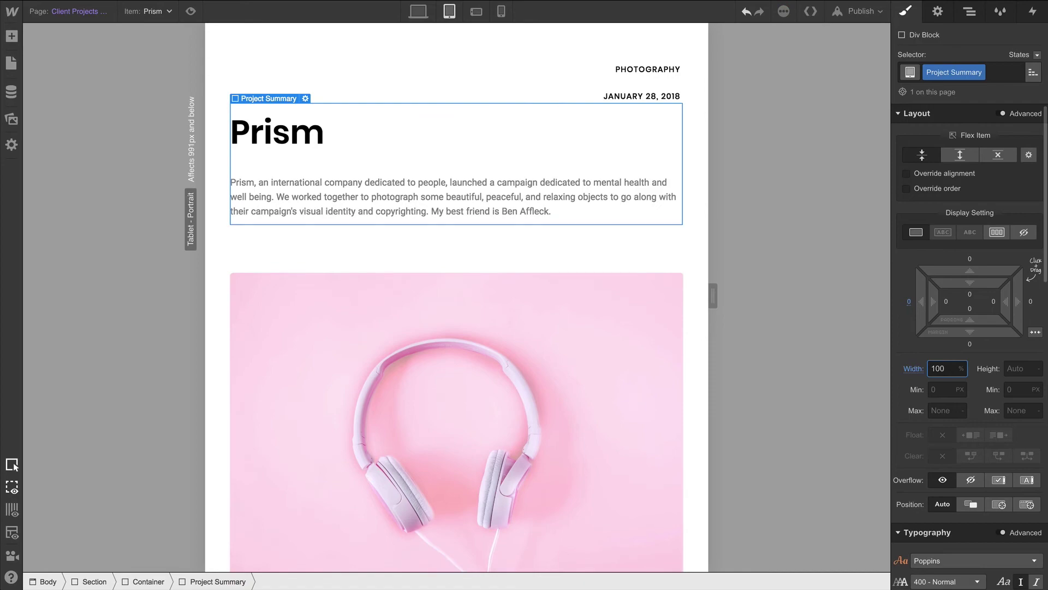
Step: Check the Prism heading in phone landscape and phone portrait views
scroll(613, 313, down, 10)
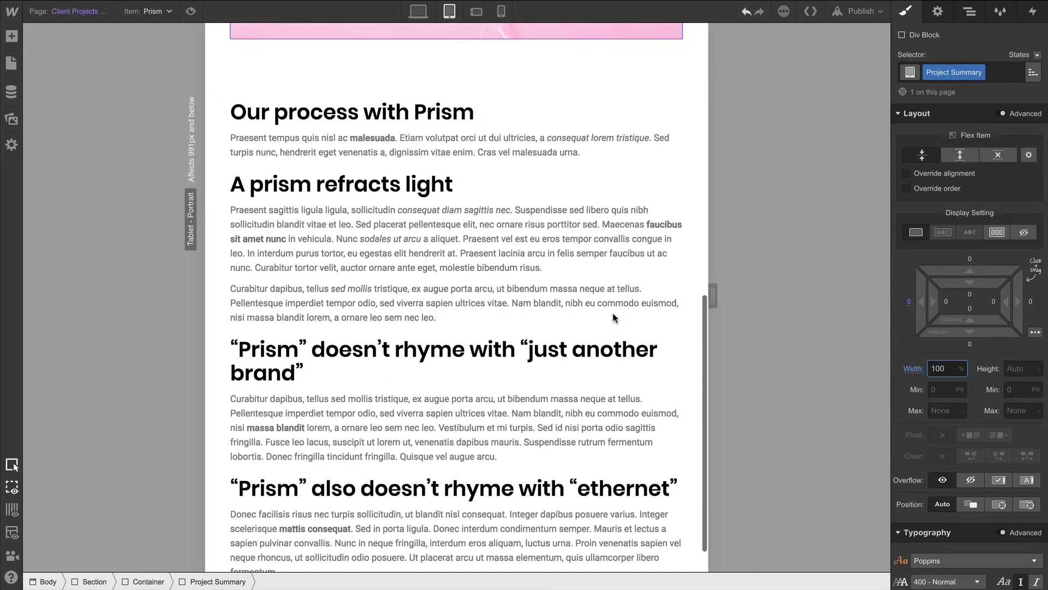
scroll(613, 313, up, 10)
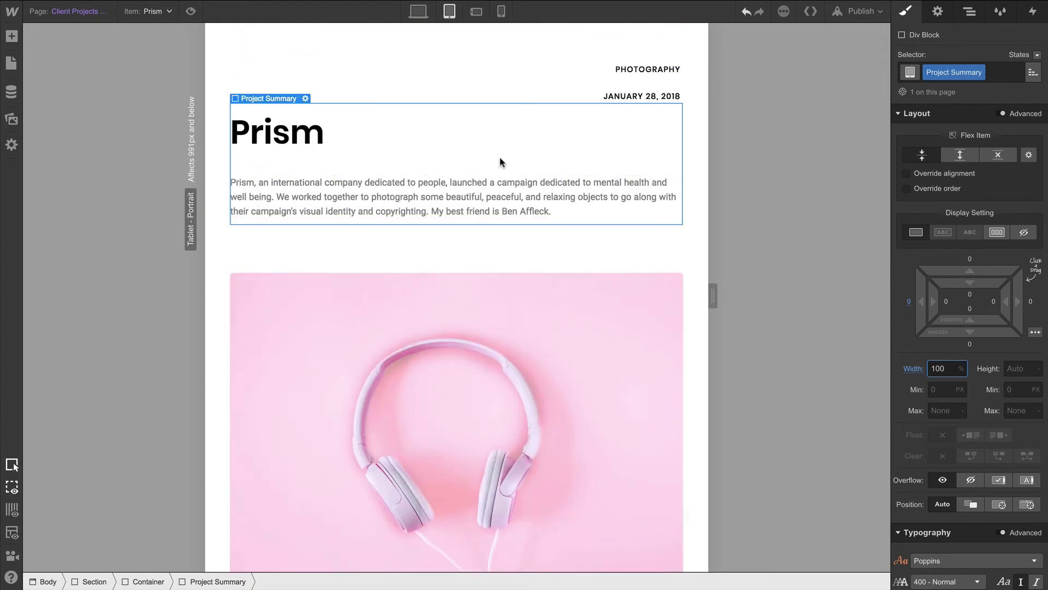
click(475, 12)
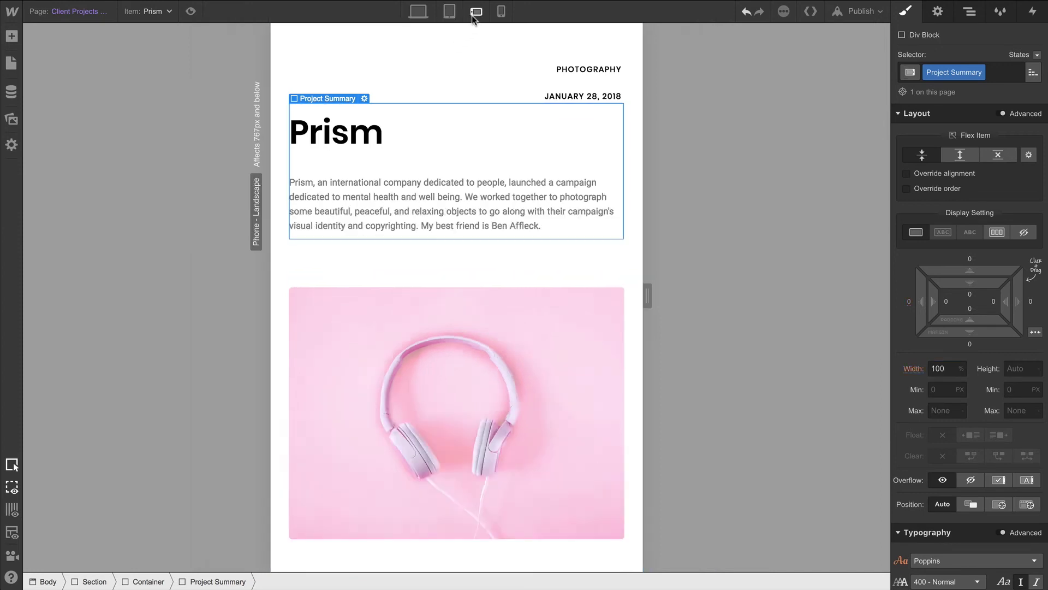
click(496, 15)
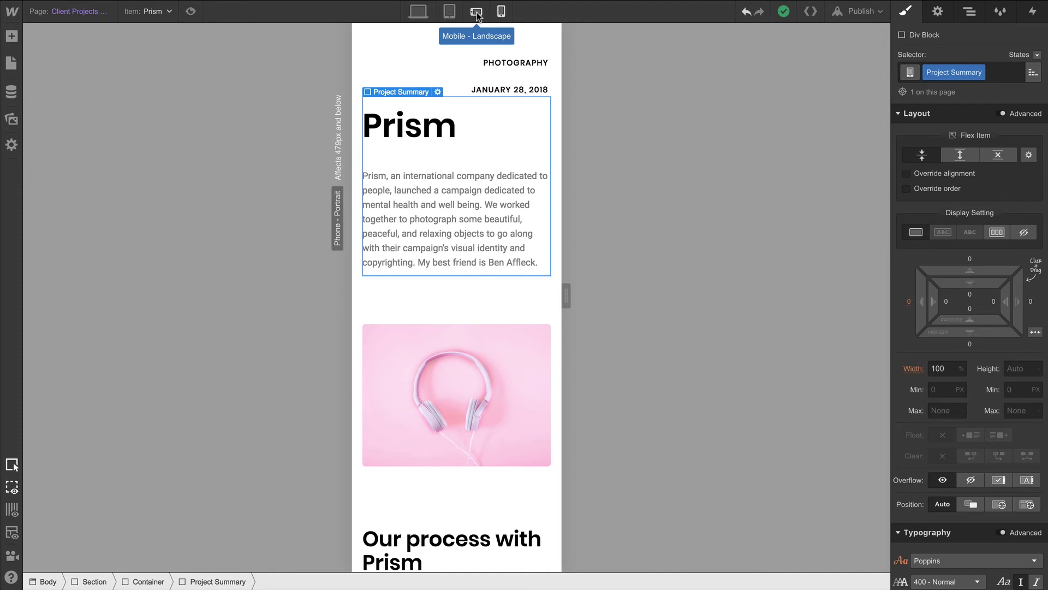
click(476, 12)
click(354, 128)
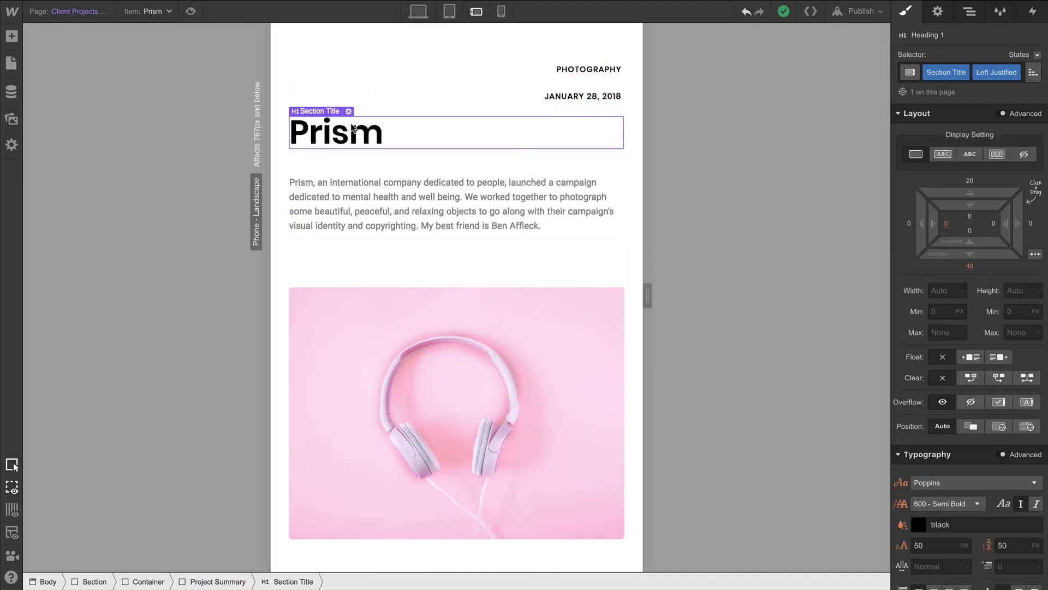
click(497, 13)
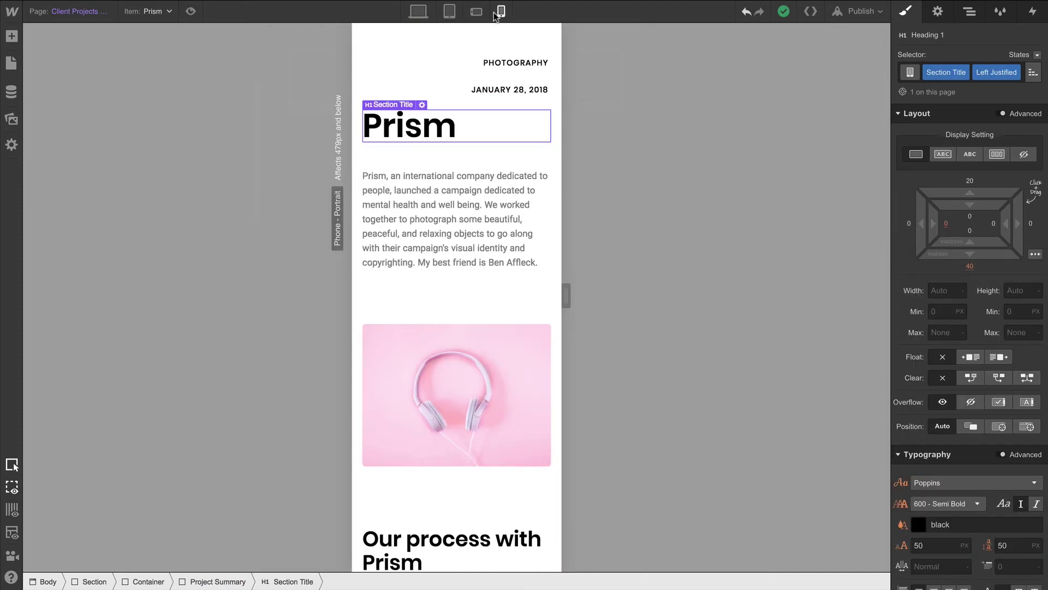
Step: Show the Chad's Ripped Zone item at phone-landscape width
click(154, 12)
click(136, 29)
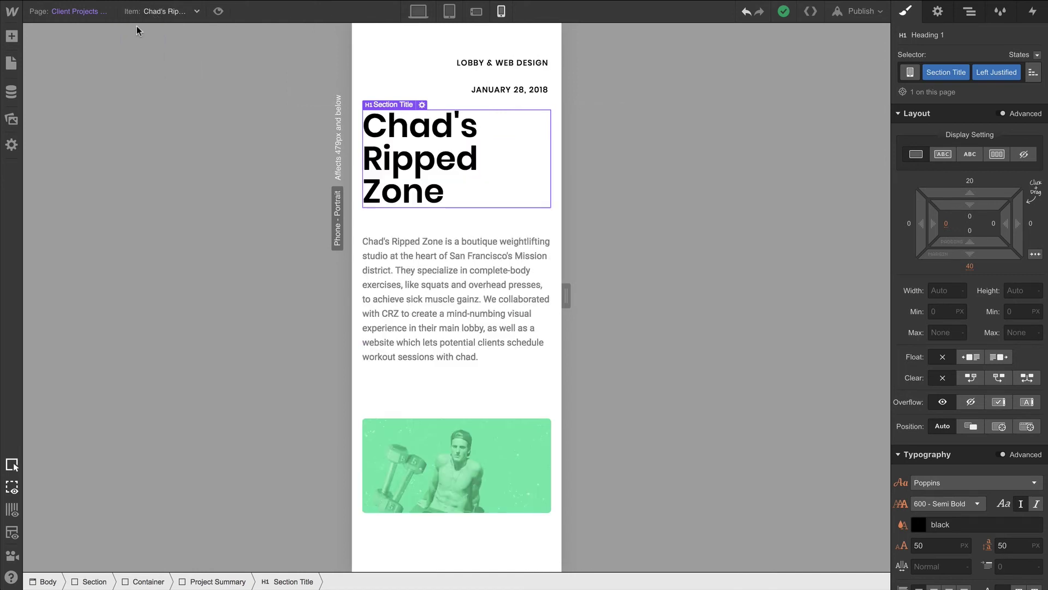
click(475, 11)
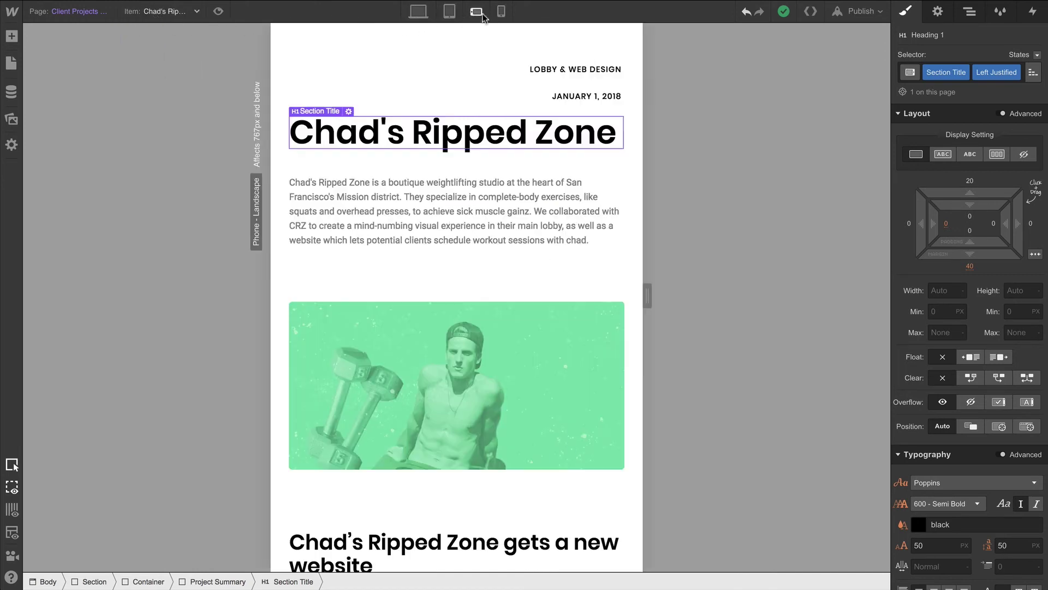
Step: Shrink the H1 title to 40 px at phone landscape
drag(644, 295, 580, 296)
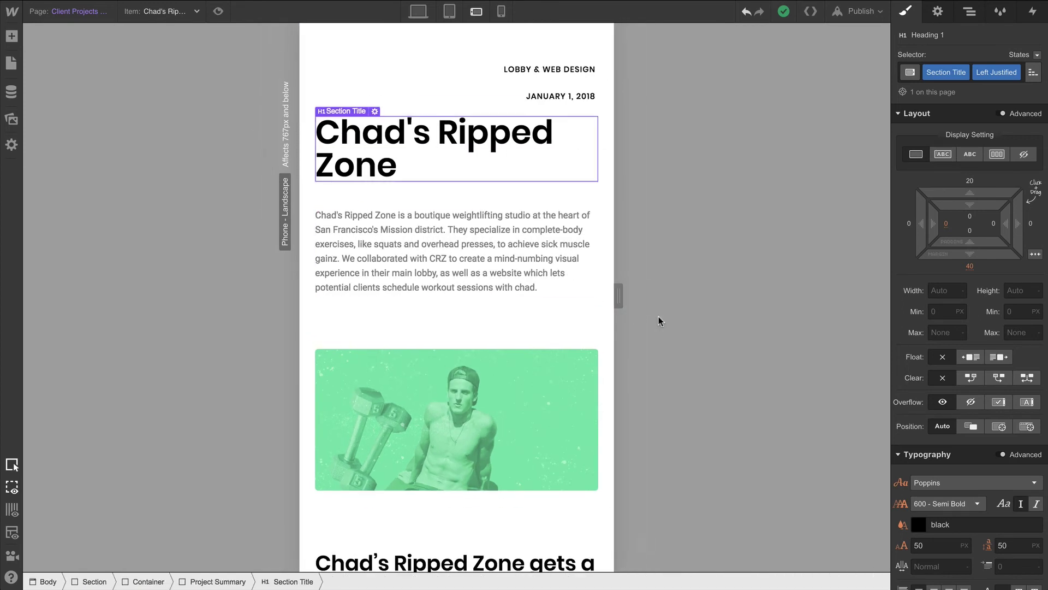
click(935, 545)
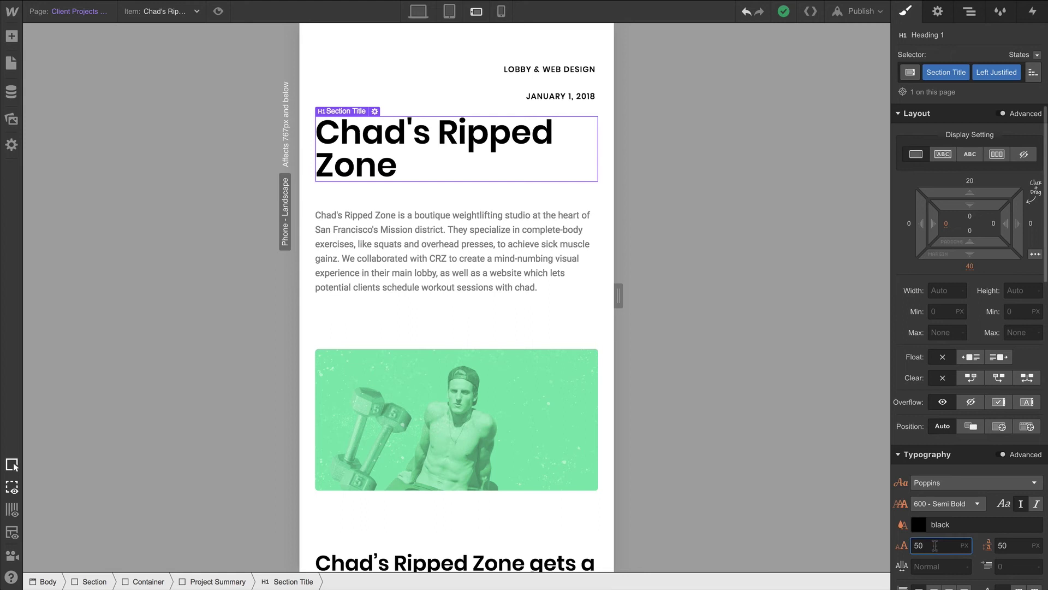
text(40)
key(Return)
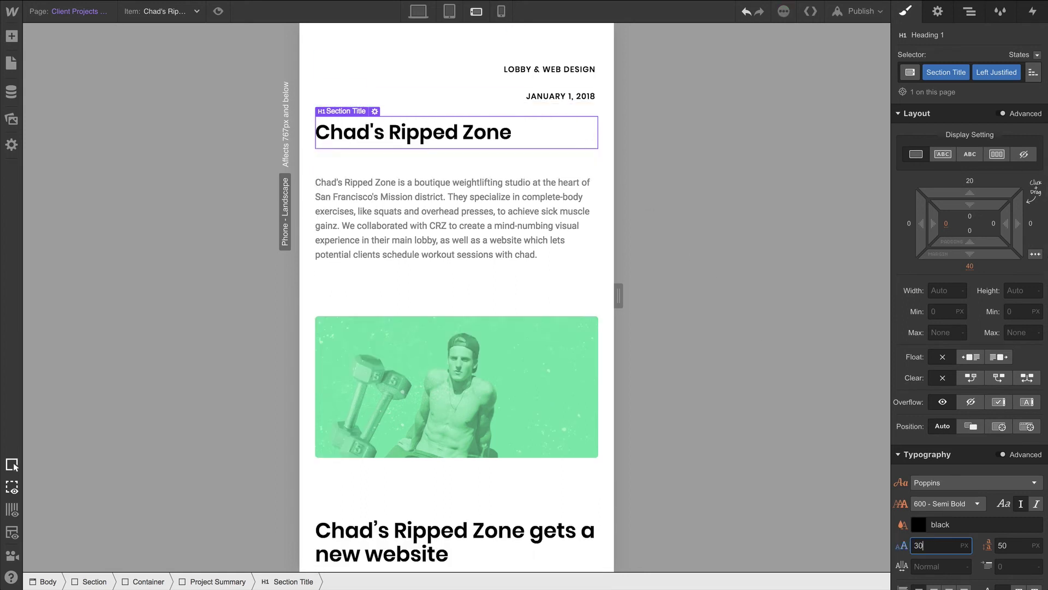
Step: Set the H1 title to 25 px with a 30 px line height on phone portrait
click(497, 9)
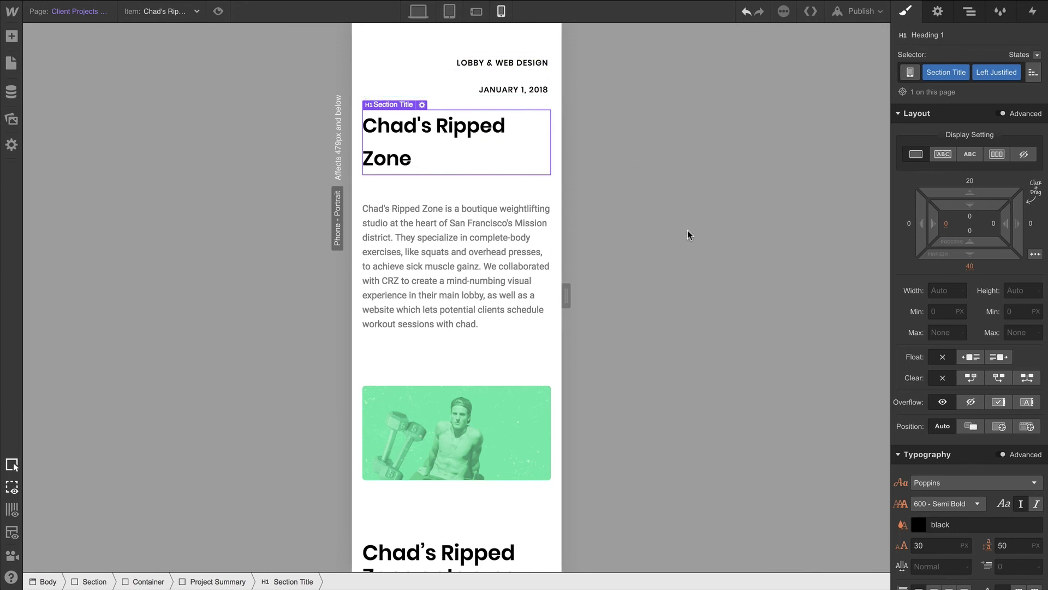
click(930, 543)
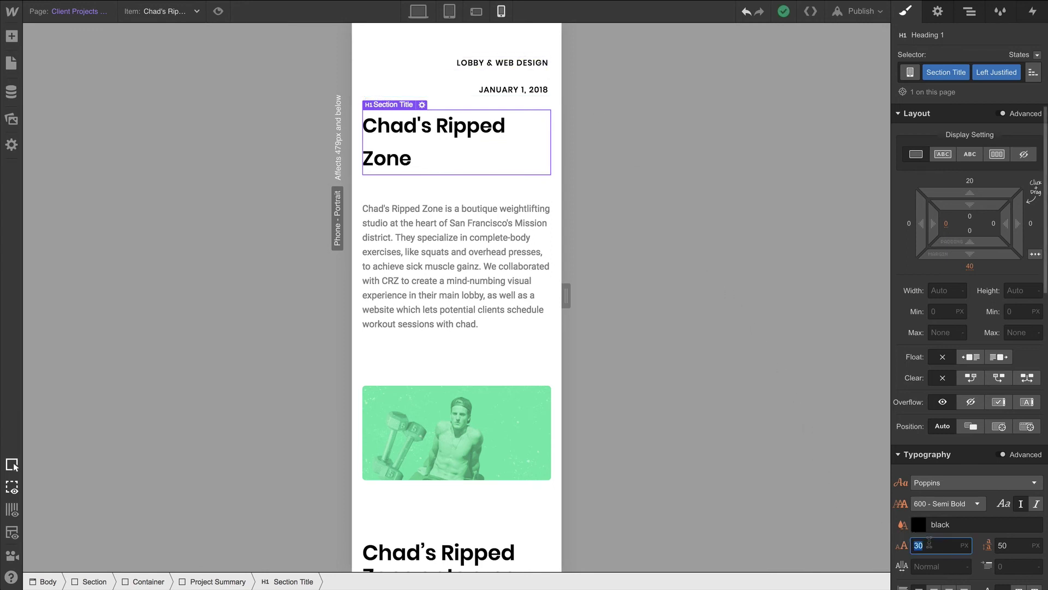
text(25)
key(Return)
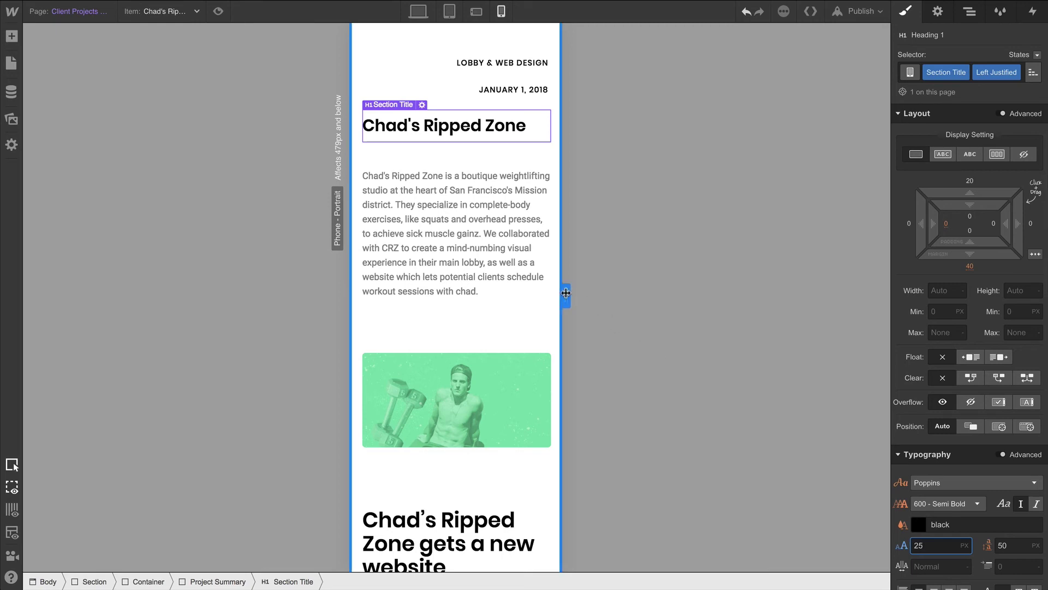
mouse_move(567, 296)
mouse_down()
mouse_move(652, 299)
mouse_move(571, 289)
mouse_move(582, 296)
mouse_up()
click(1003, 544)
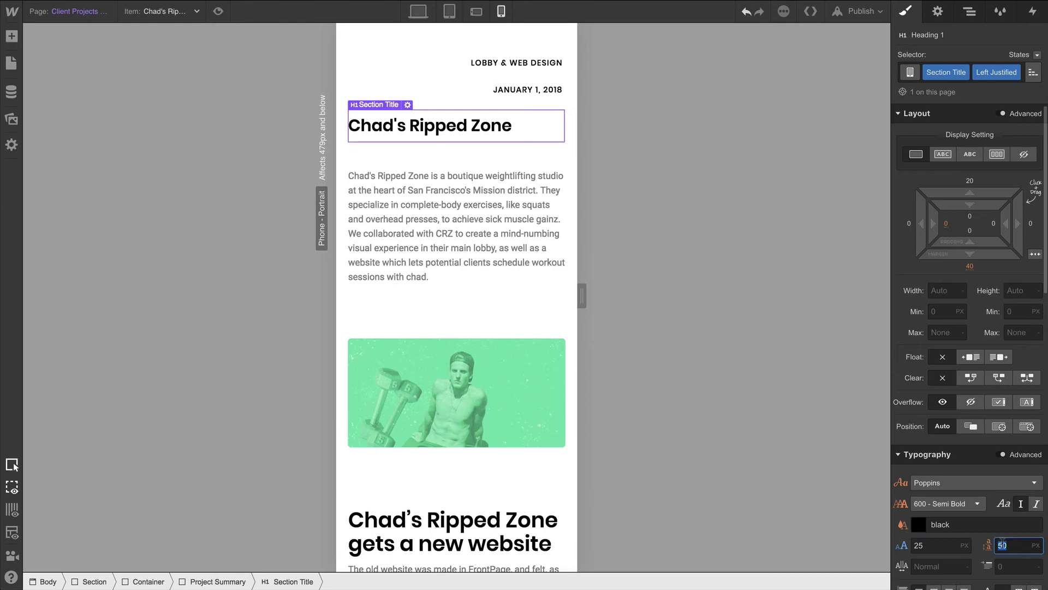
text(30)
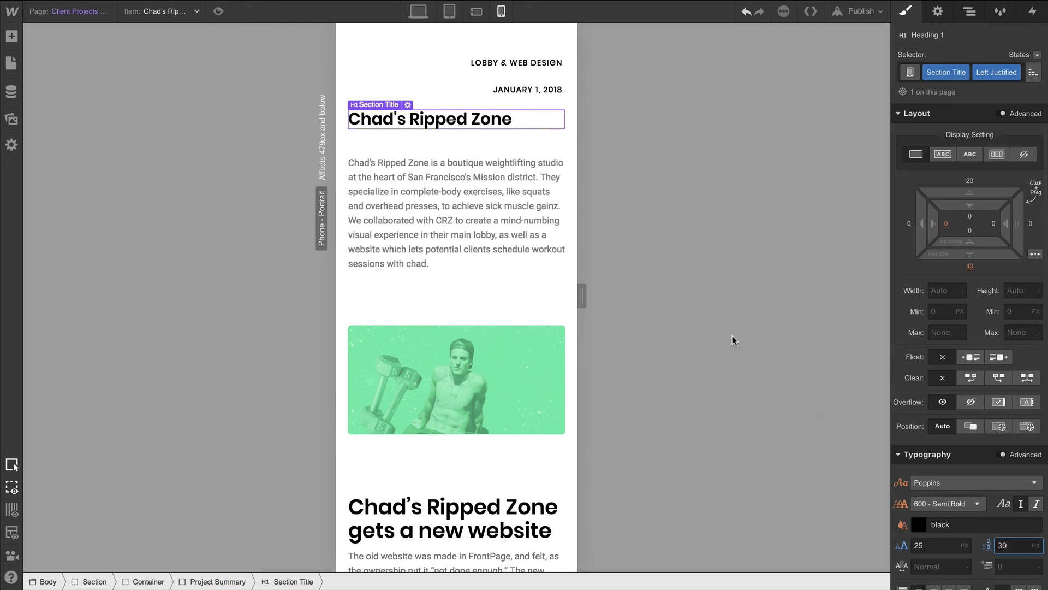
Step: Review the breakpoints, then show the Prism item at phone-portrait width
click(467, 19)
click(454, 18)
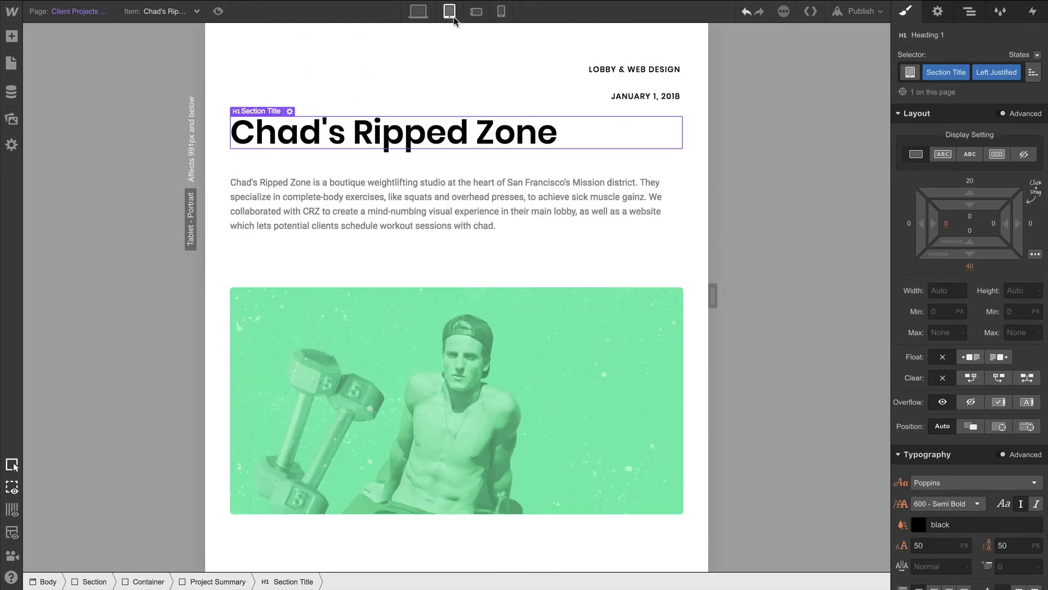
click(428, 16)
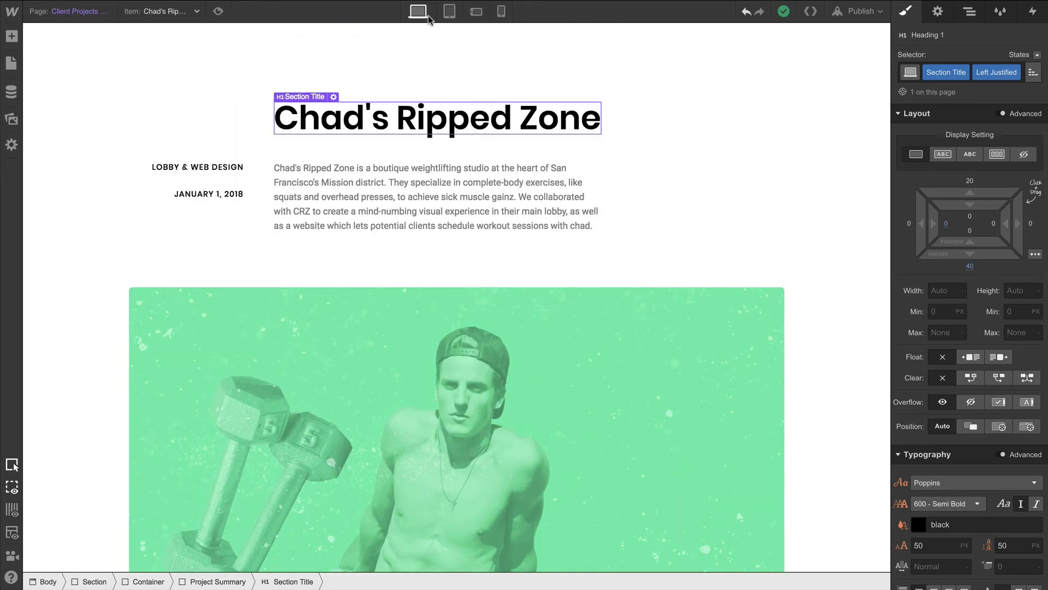
click(201, 12)
click(183, 40)
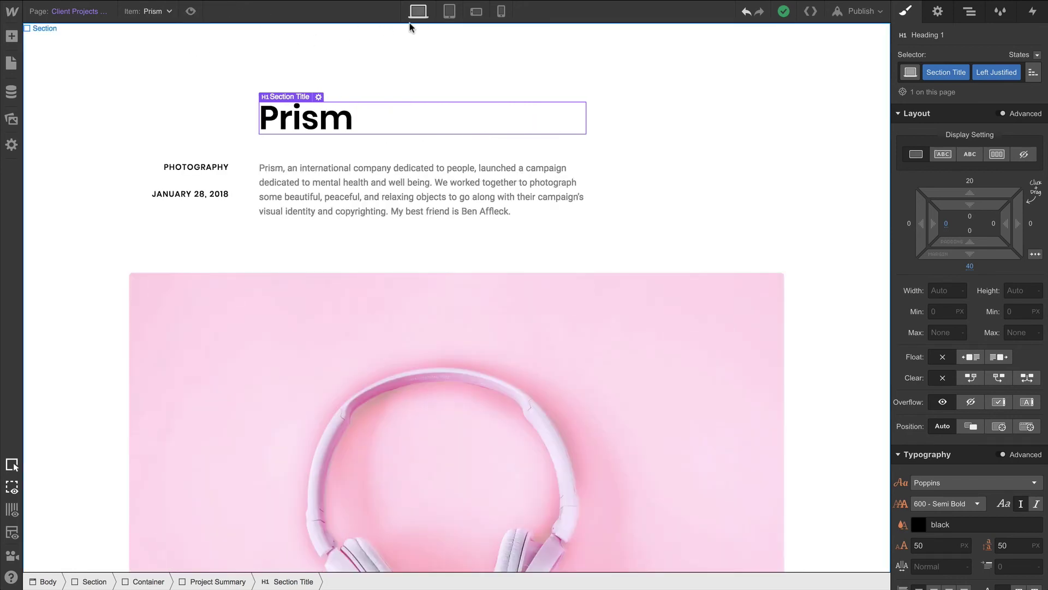
click(449, 12)
click(474, 14)
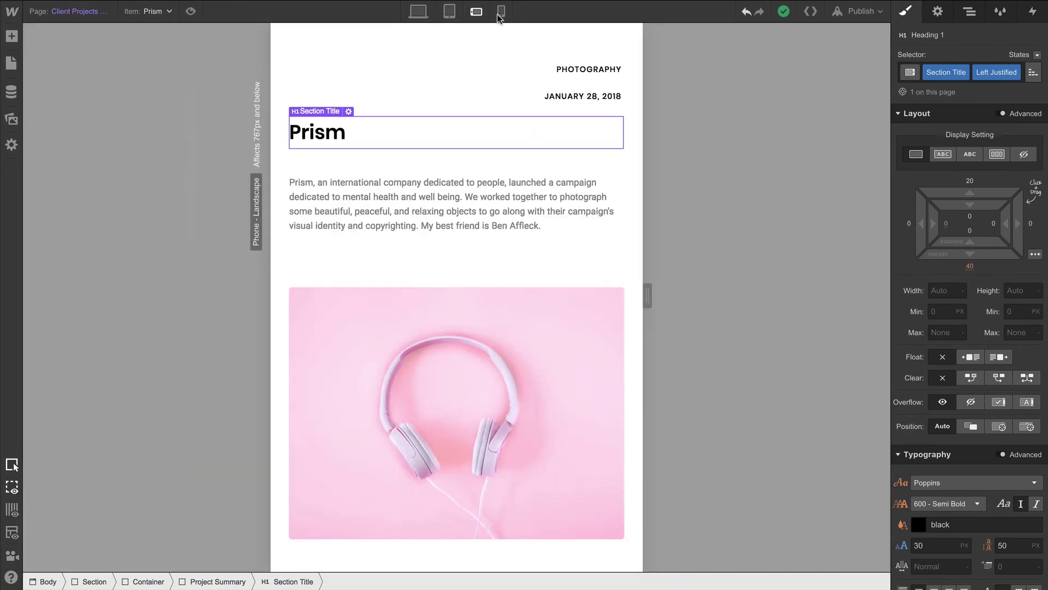
click(500, 13)
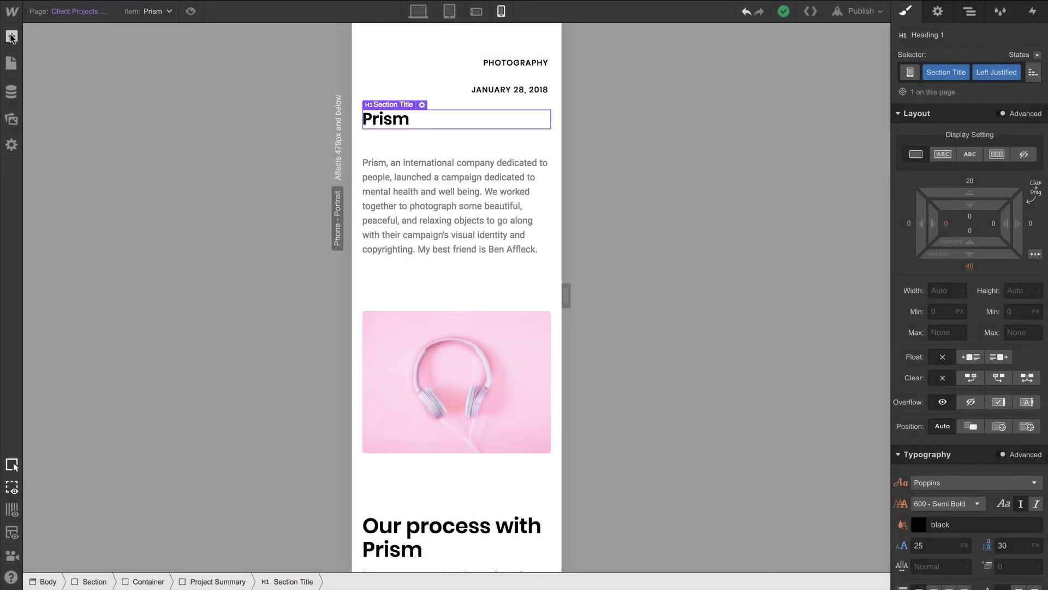
Step: Add a temporary H2 heading above the rich text
click(11, 36)
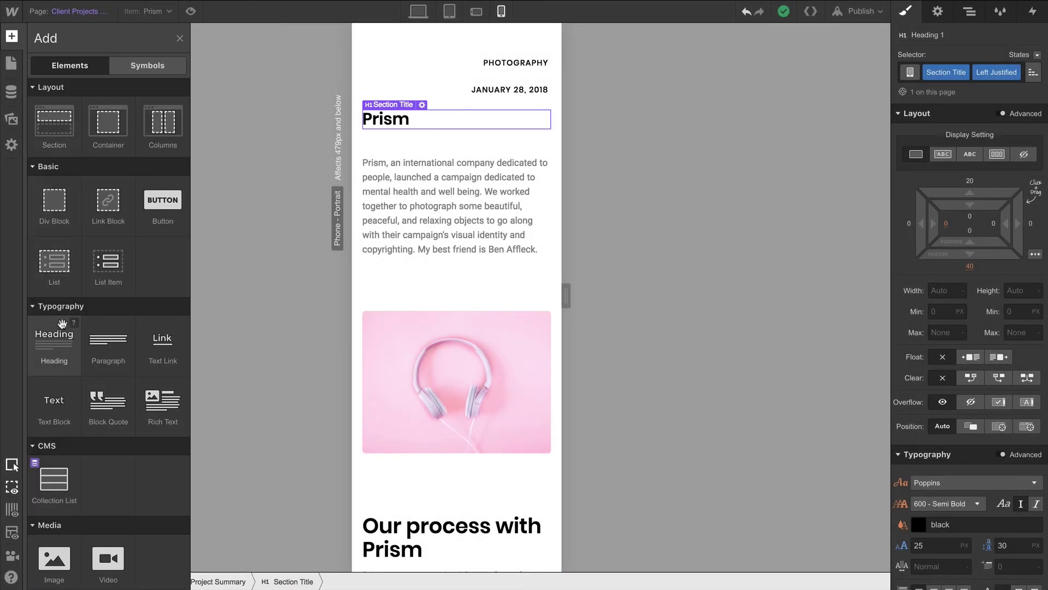
drag(57, 333, 428, 458)
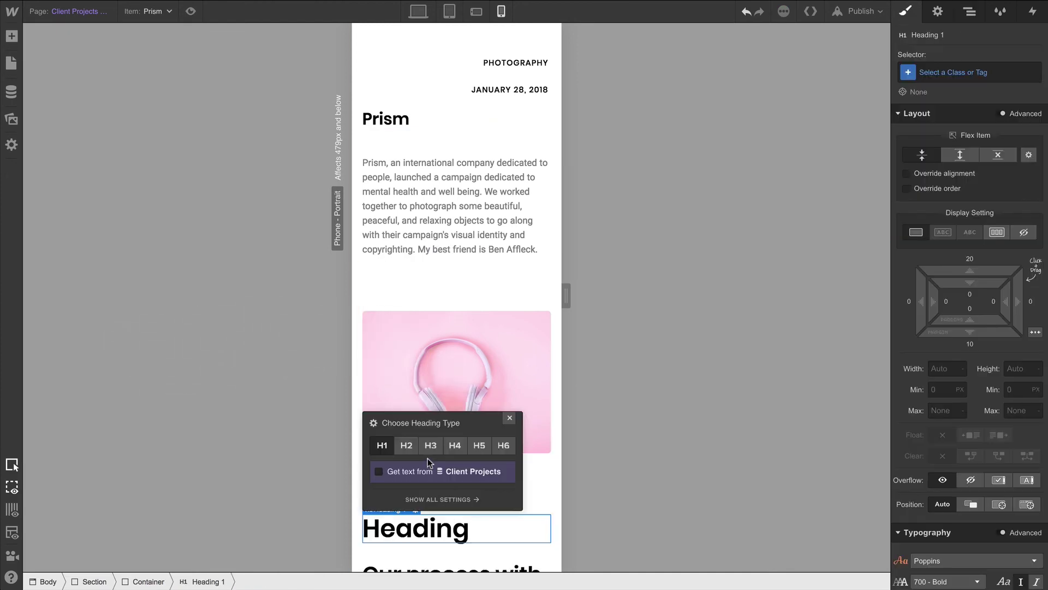
scroll(429, 534, down, 2)
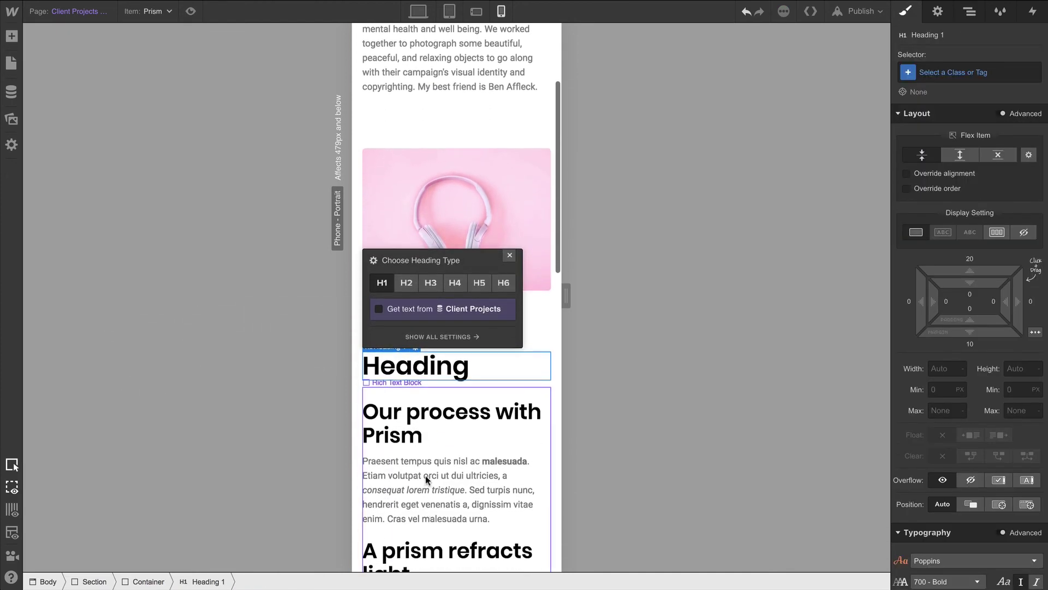
click(407, 282)
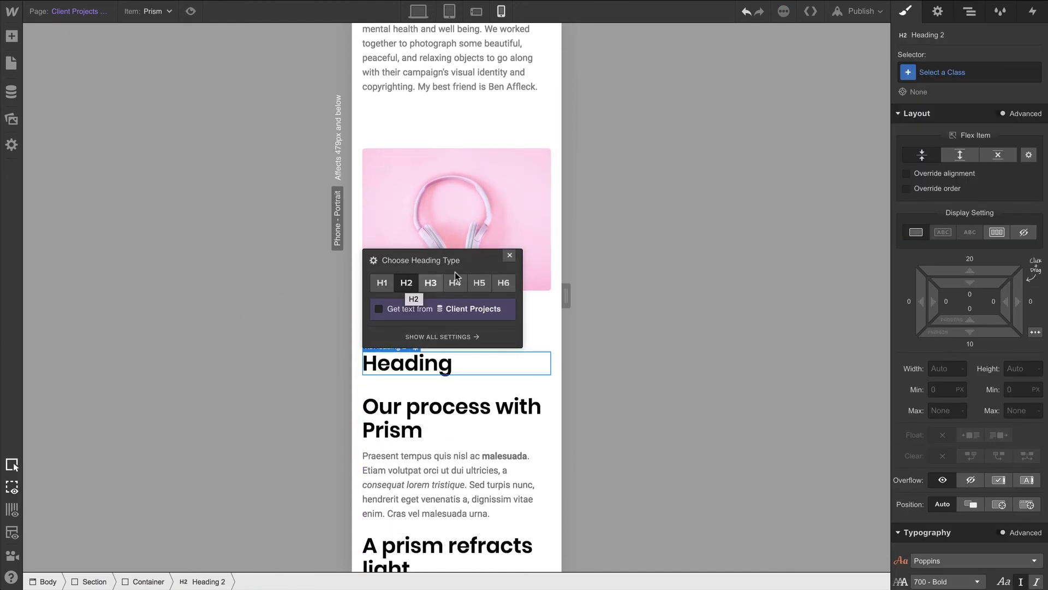
click(508, 258)
Step: Set All H2 Headings to 19 px font size with 24 px line height on phones
click(908, 79)
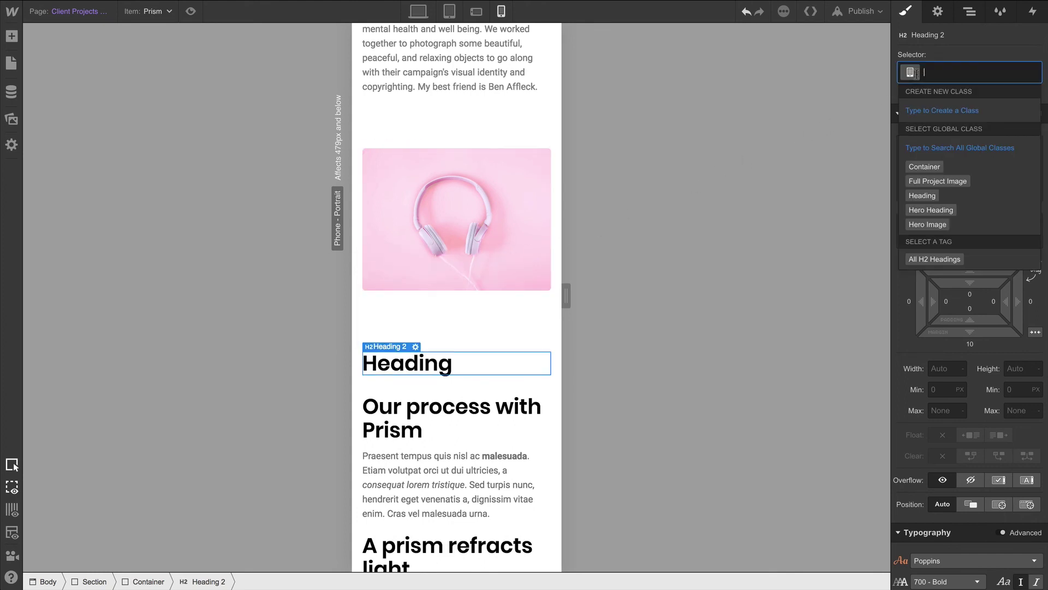
click(922, 256)
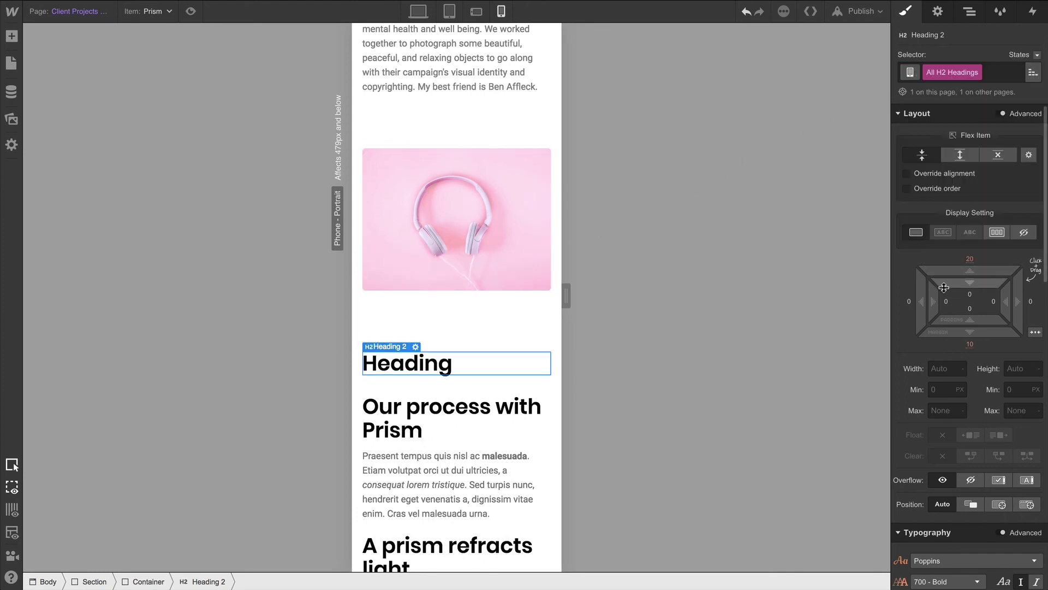
scroll(945, 293, down, 5)
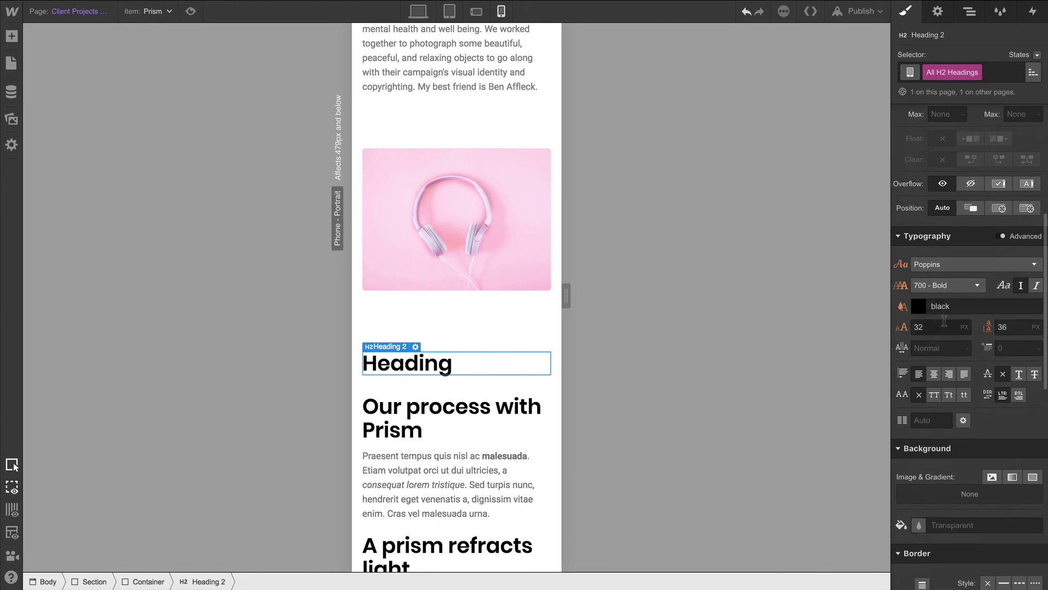
key(Down)
key(Down)
key(Down)
key(Down)
key(Down)
key(Down)
key(Down)
key(Down)
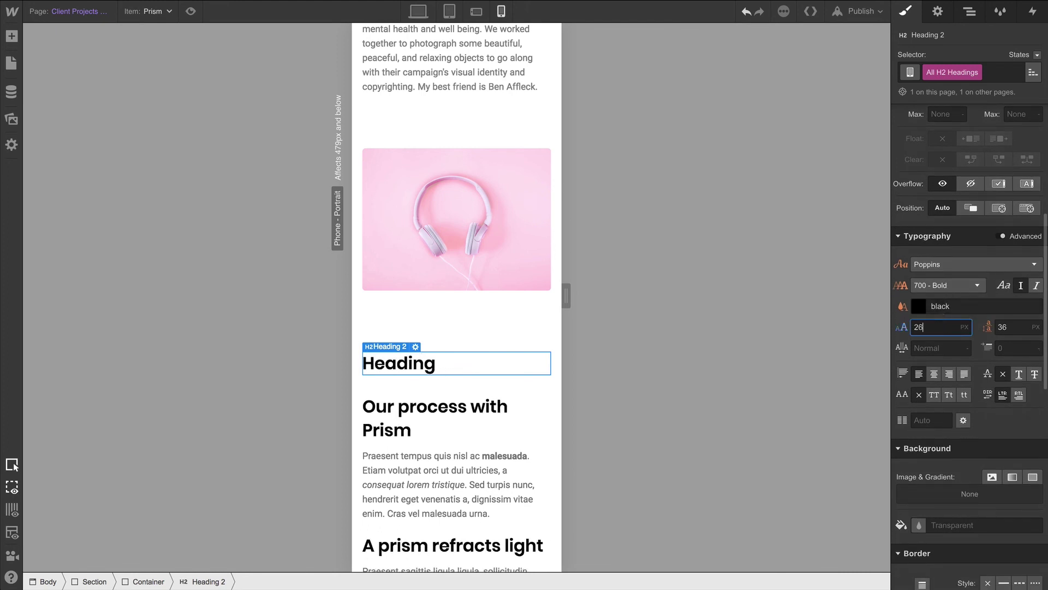
key(Down)
key(Down)
key(Down)
key(Down)
key(Down)
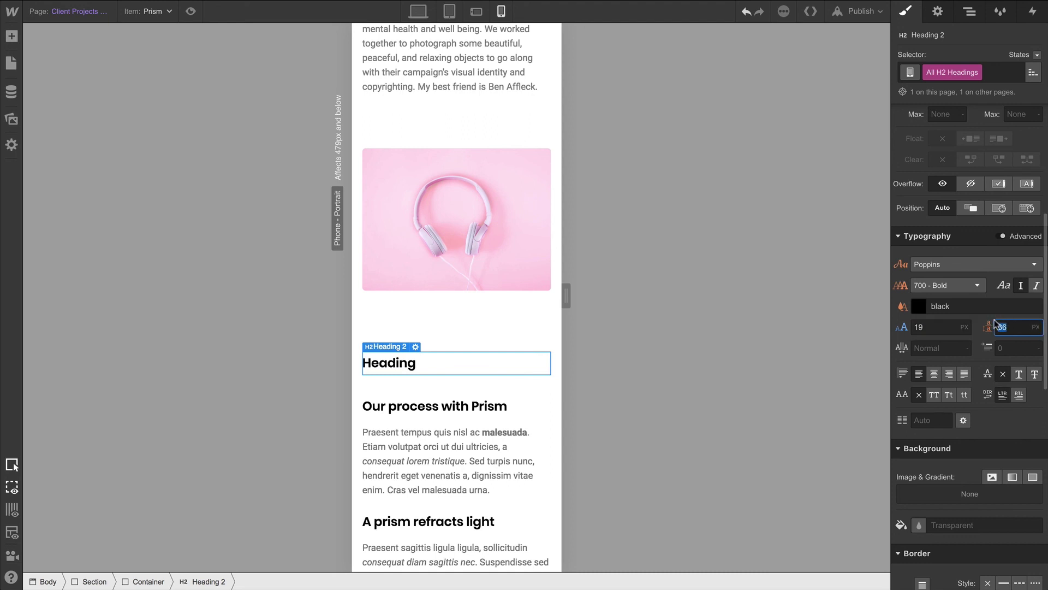
text(24)
key(Return)
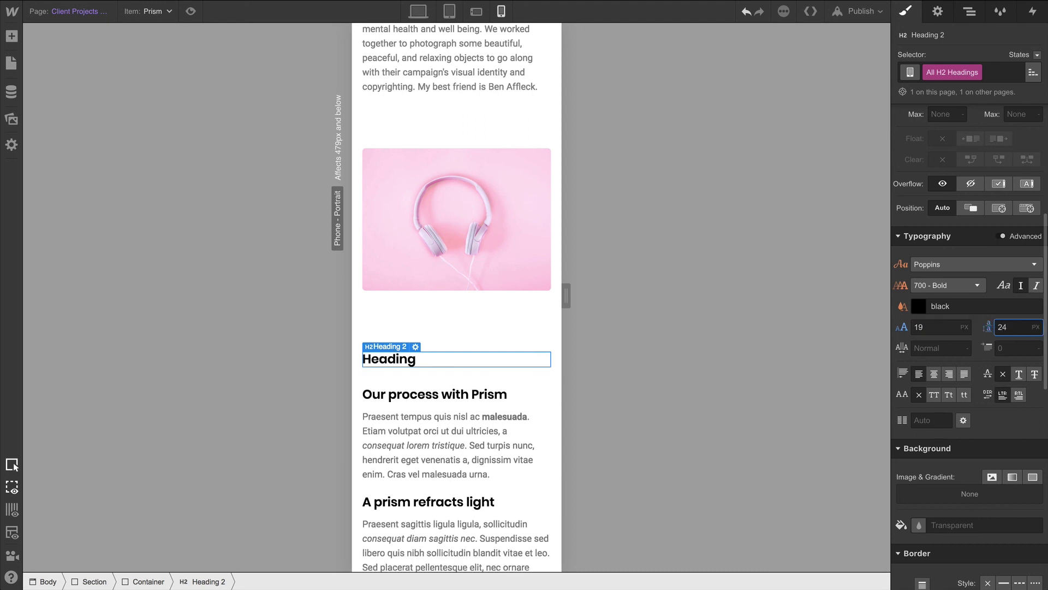
click(511, 351)
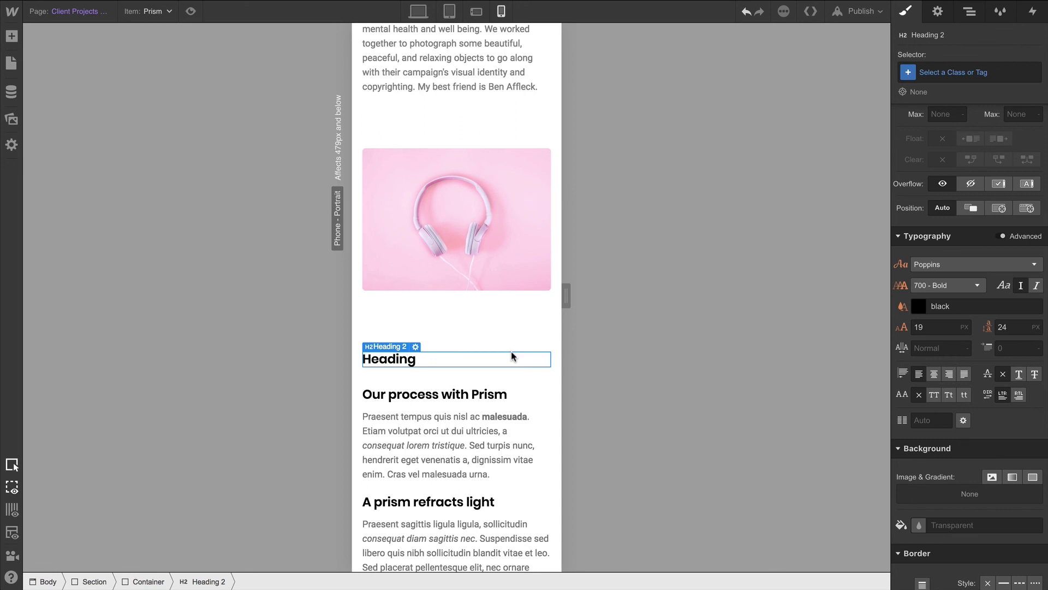
Step: Delete the temporary heading and give the Full Project Image 25 px top and bottom margins
key(Delete)
click(518, 273)
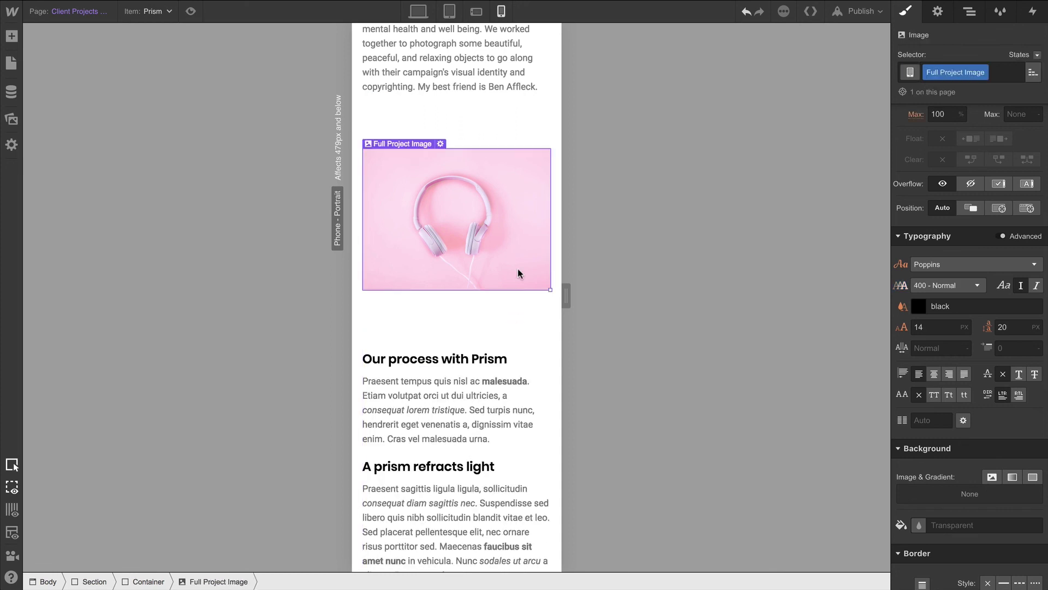
scroll(918, 264, up, 5)
drag(948, 262, 953, 369)
scroll(425, 330, up, 3)
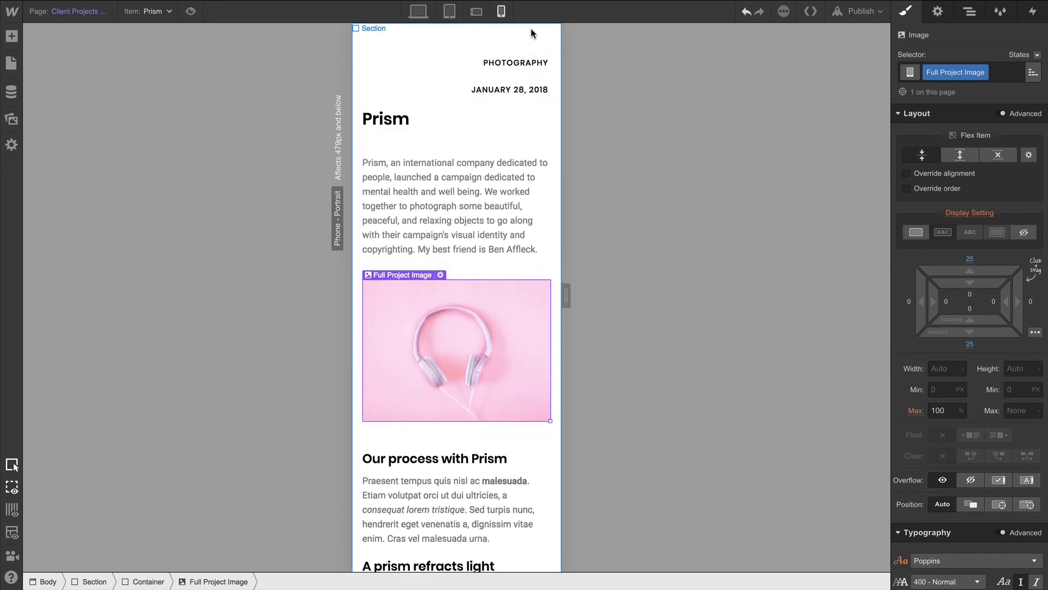
drag(565, 286, 636, 320)
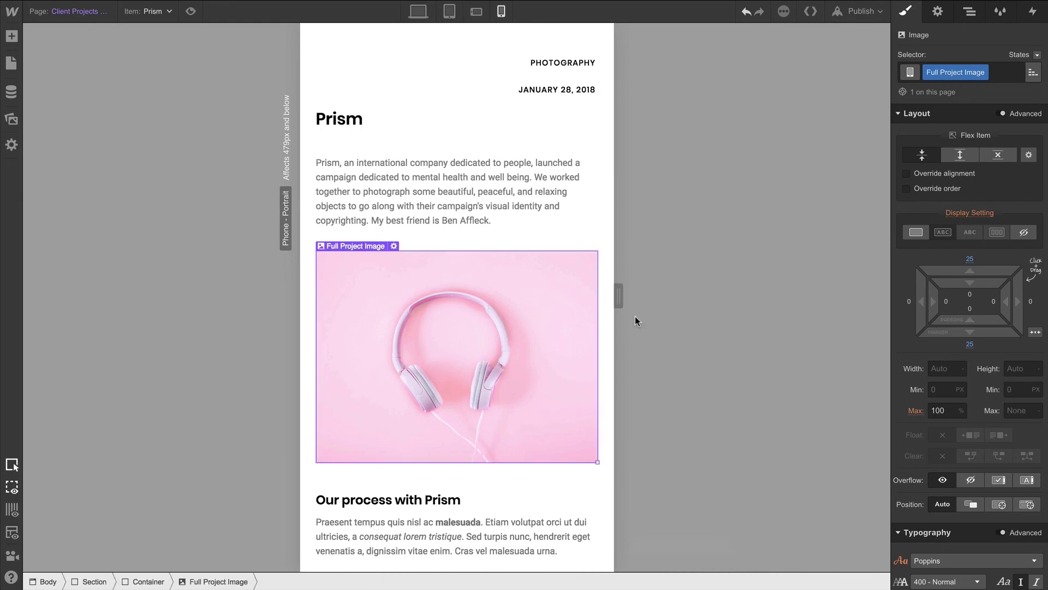
Step: Preview the Home page and open its navigation menu showing Home, Work, Clients and Contact
key(j)
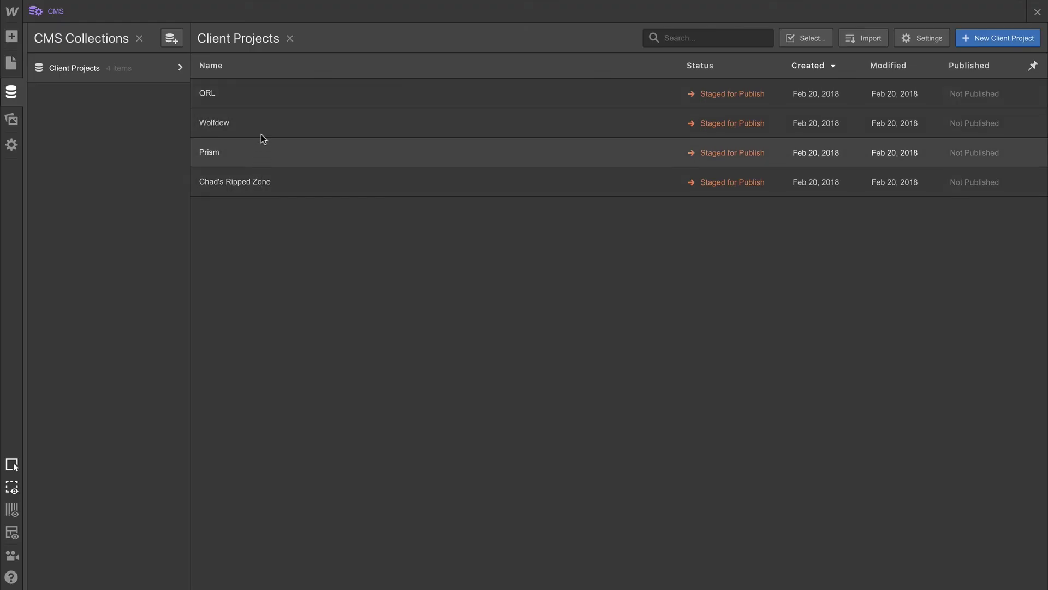
text(j)
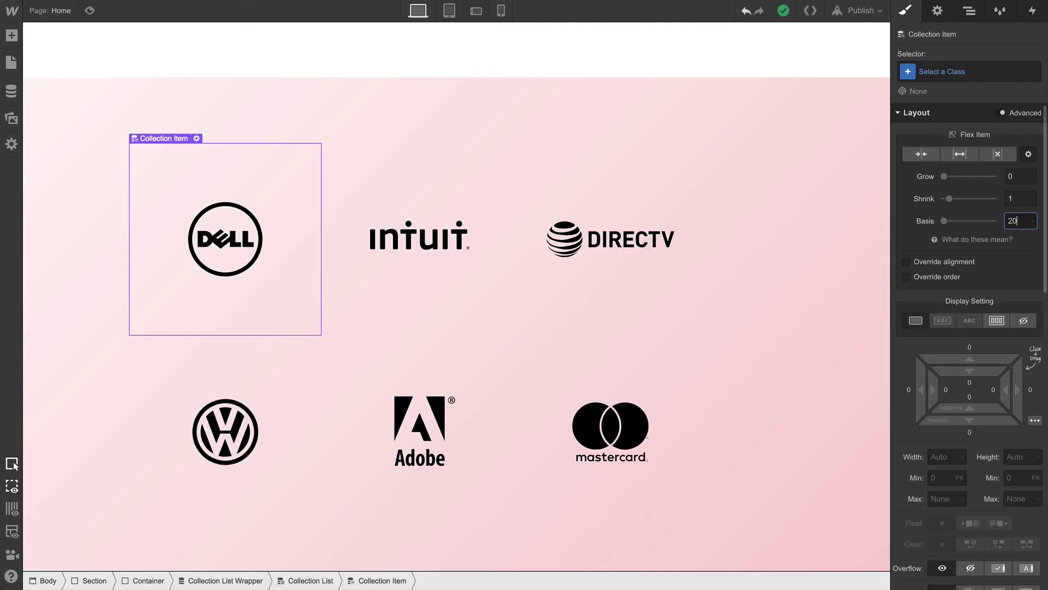
text(%)
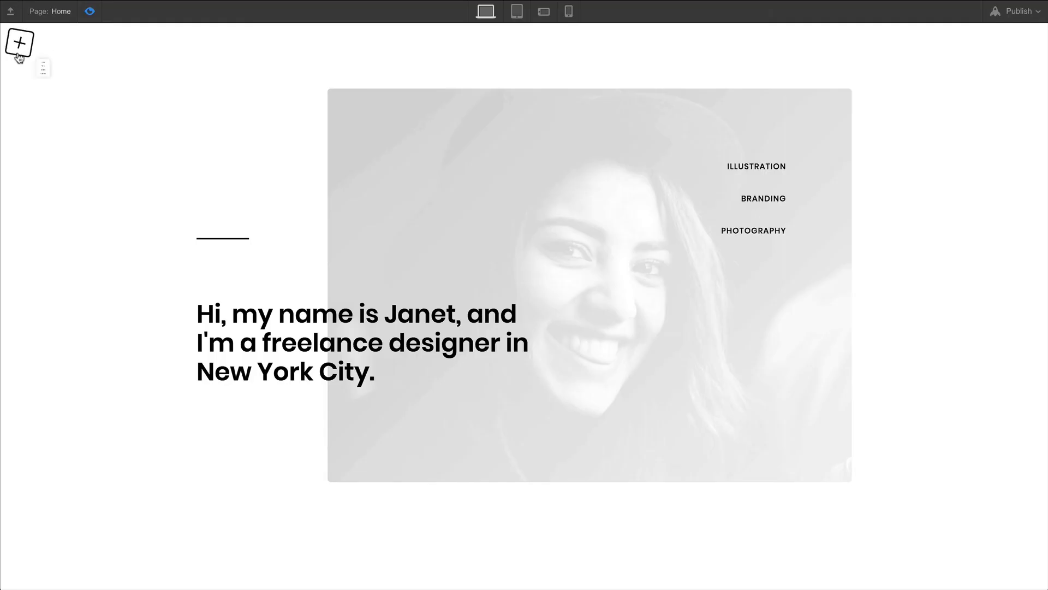
click(19, 57)
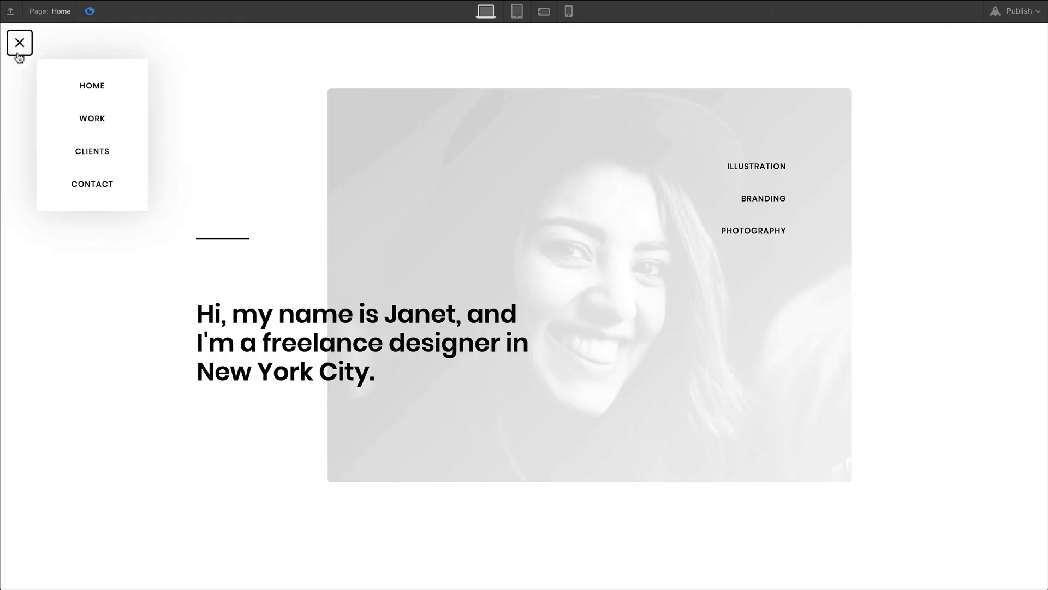